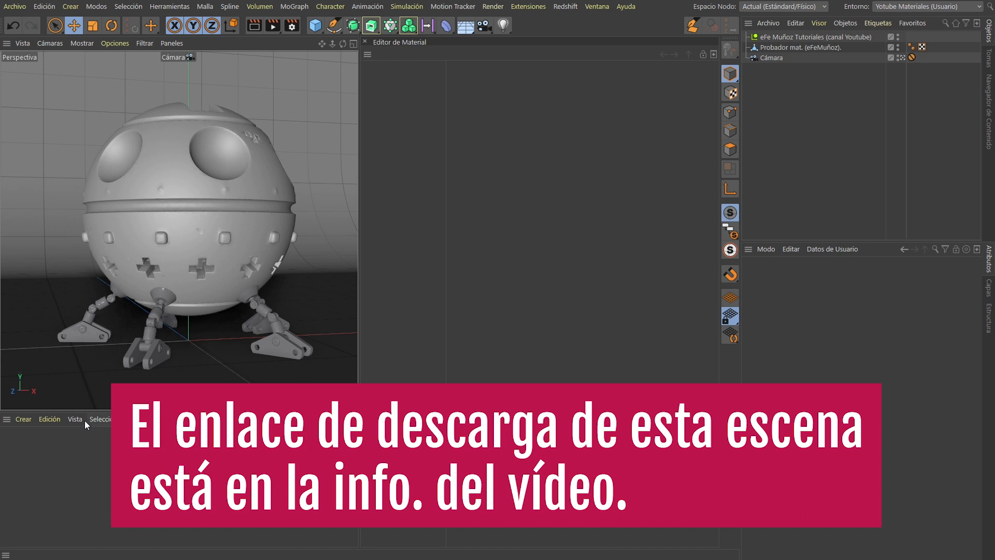
Create a new material, inspect its preview in a separate window, and change the shape of the preview object.
double_click(36, 459)
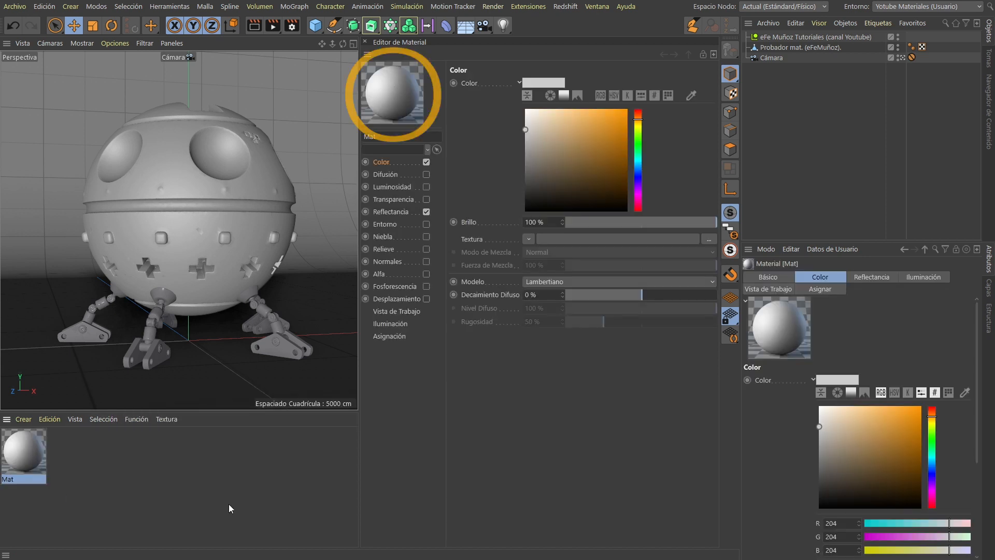
right_click(395, 85)
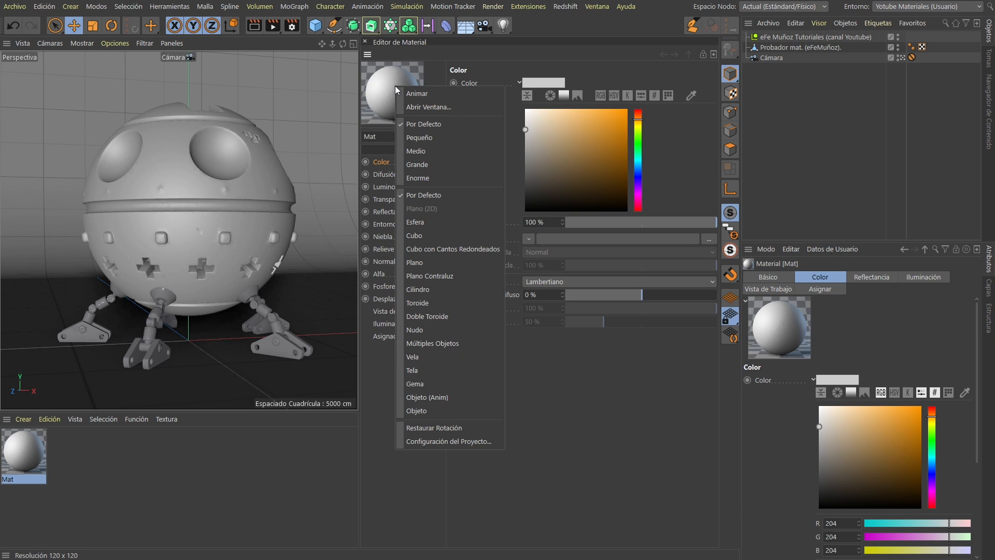
left_click(429, 106)
left_click_drag(519, 100, 133, 66)
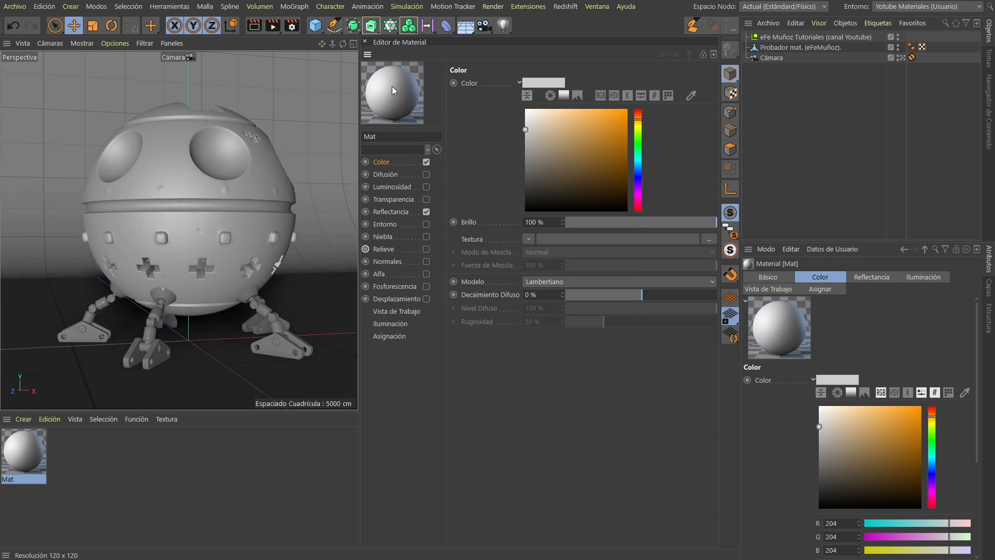
right_click(392, 86)
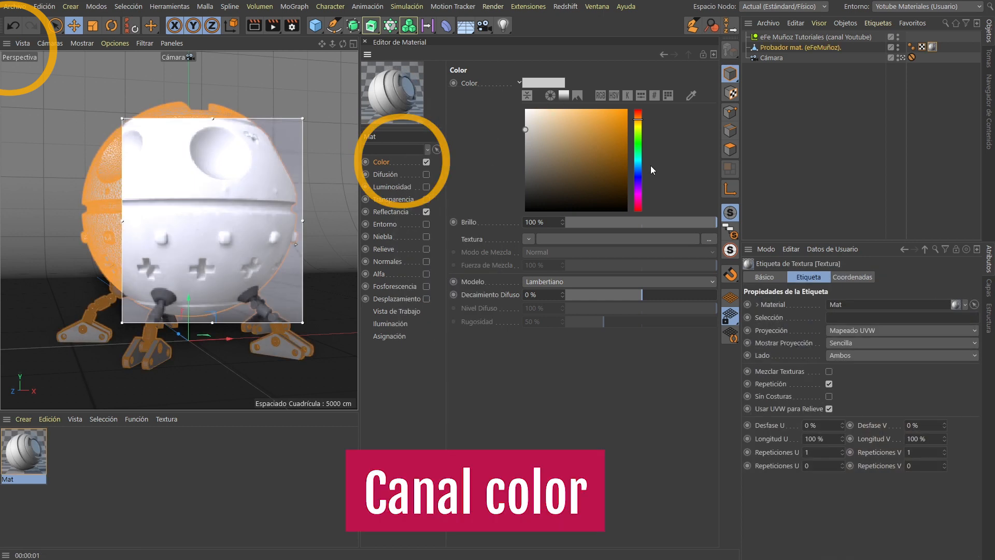
Set the material's base color to yellow (RGB 223, 219, 34) and try a lower mix strength for the bubblepop_DIFF.jpg texture.
mouse_move(603, 173)
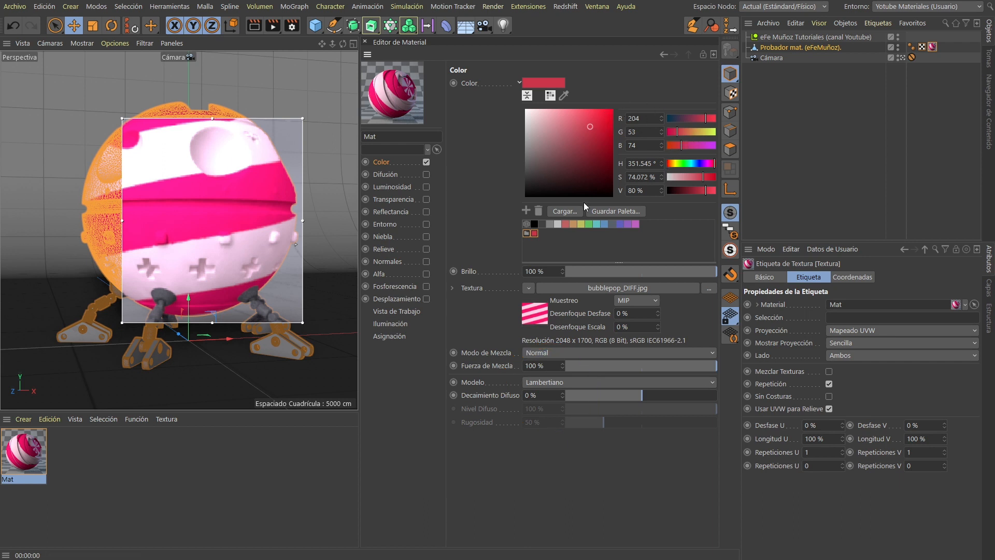
left_click_drag(695, 135, 708, 136)
left_click_drag(596, 118, 599, 119)
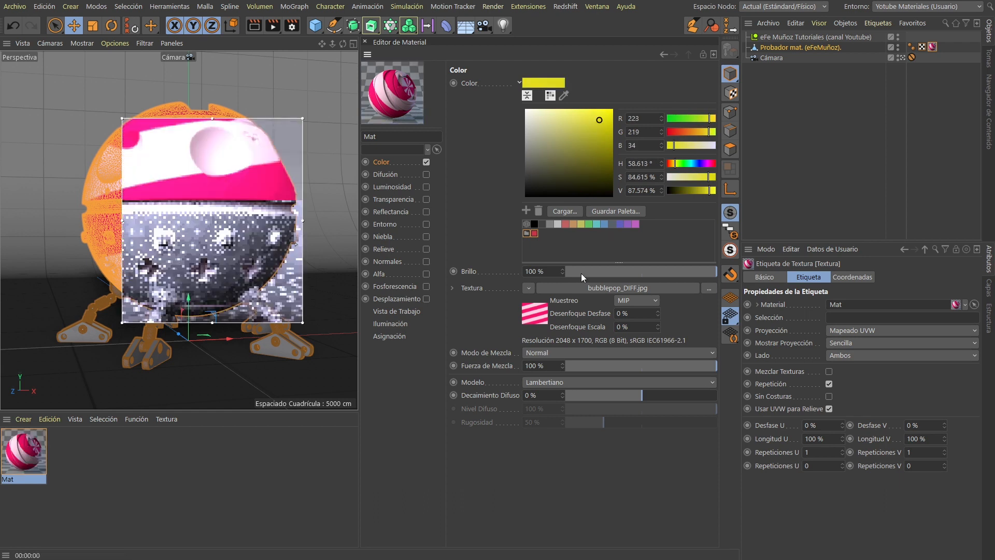
left_click_drag(685, 369, 633, 366)
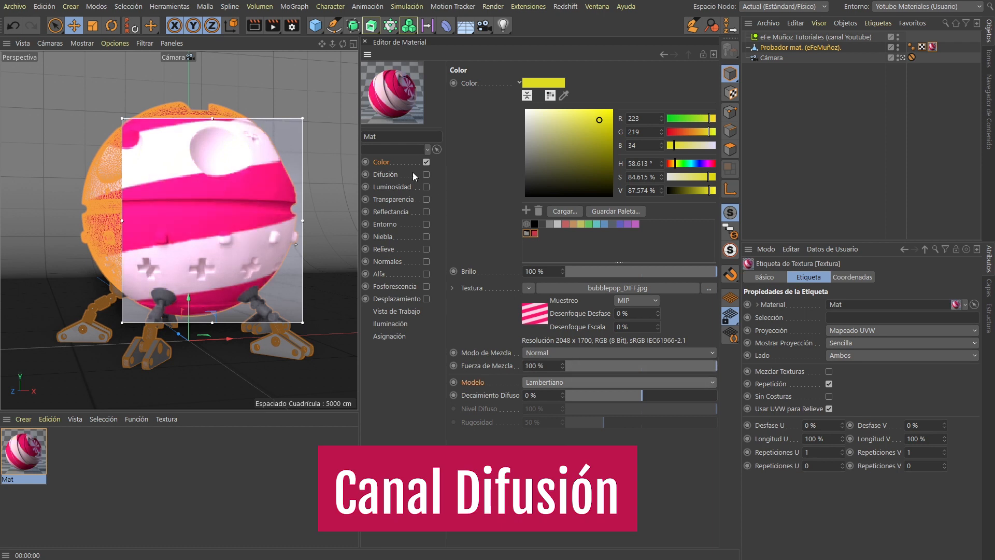
Enable the material's Difusión channel and load scratchedbar.jpg as its texture.
left_click(427, 174)
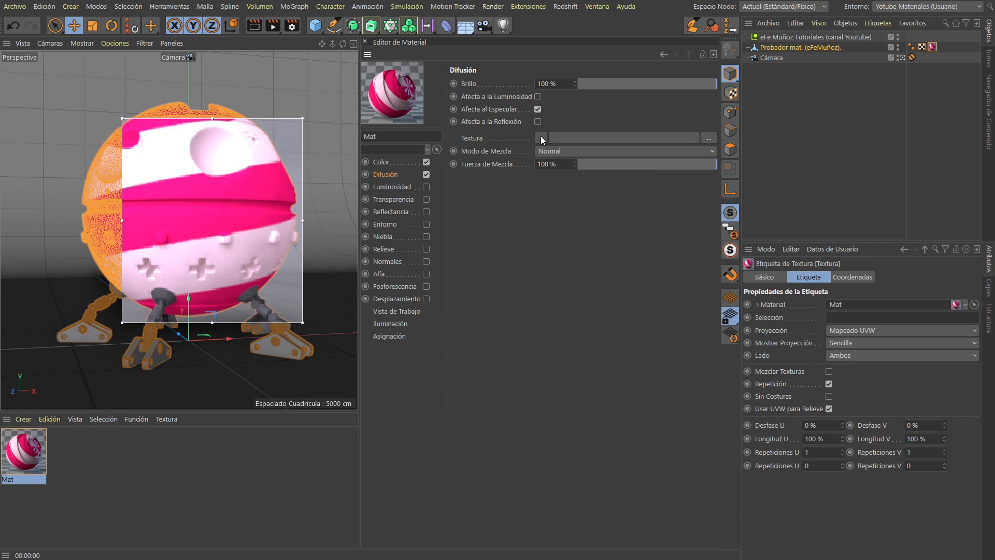
left_click(541, 138)
left_click(570, 162)
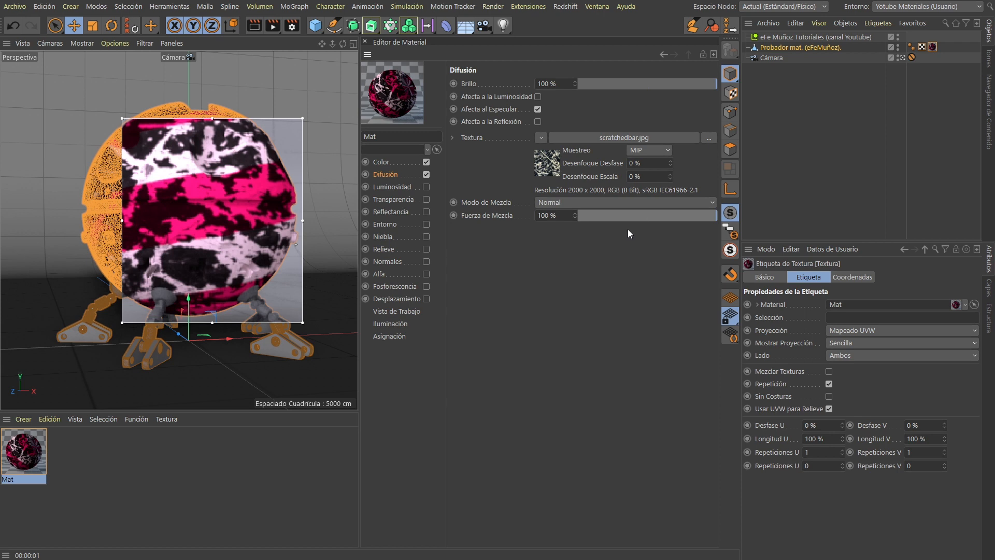
Use scratches_004.jpg as the diffusion texture at 86 % mix strength, and extend the interactive render region above the sphere.
left_click_drag(703, 216, 649, 218)
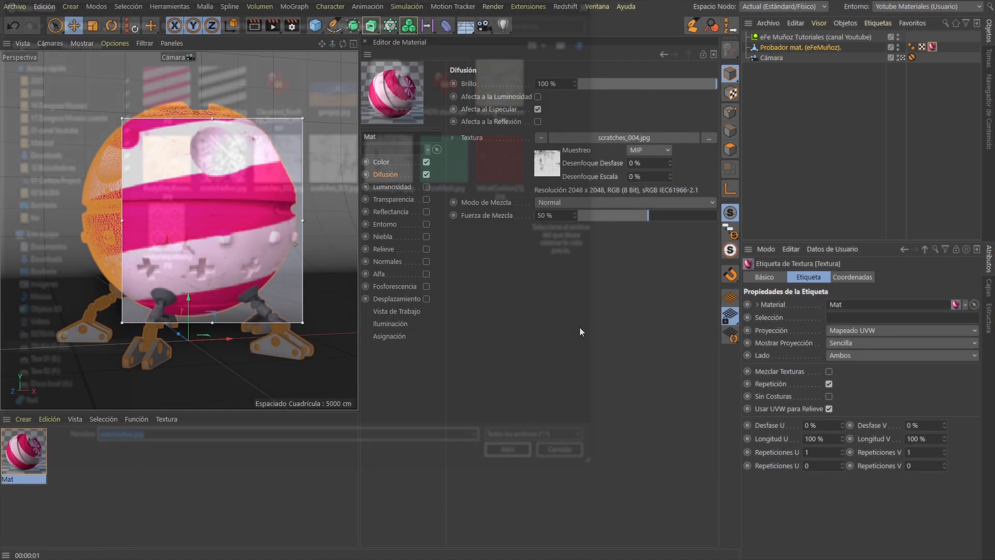
mouse_move(672, 217)
left_mouse_down()
mouse_move(670, 225)
mouse_move(684, 216)
left_mouse_up()
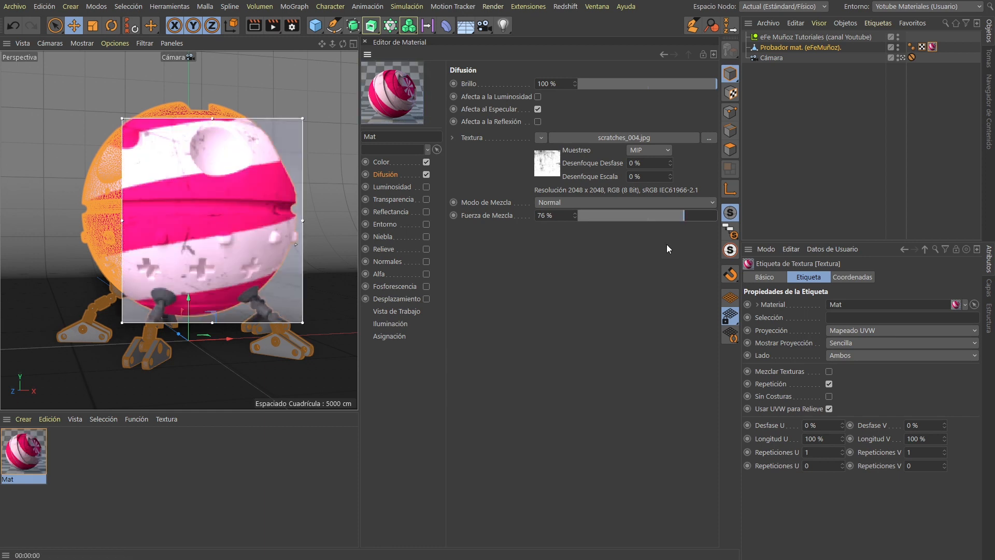
left_click(698, 214)
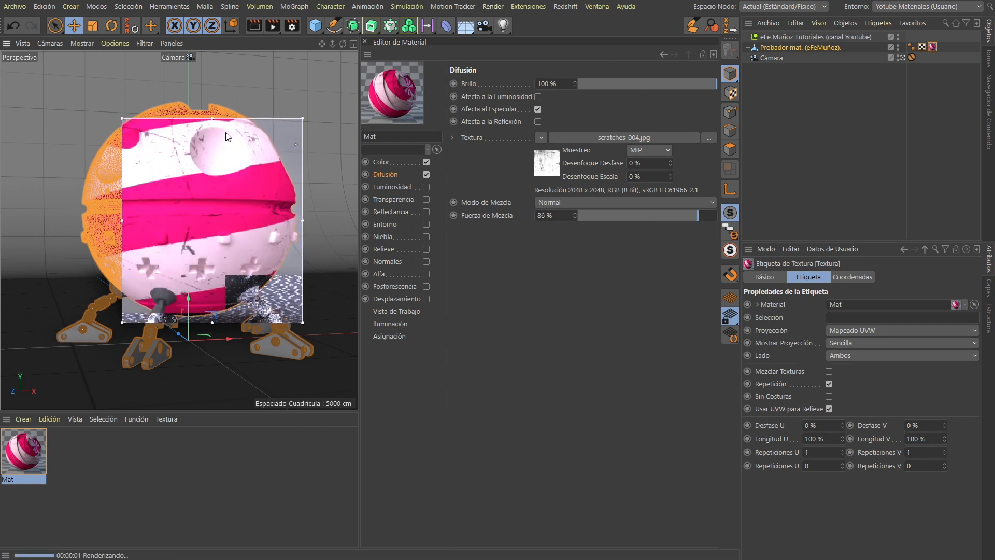
left_click_drag(212, 118, 212, 88)
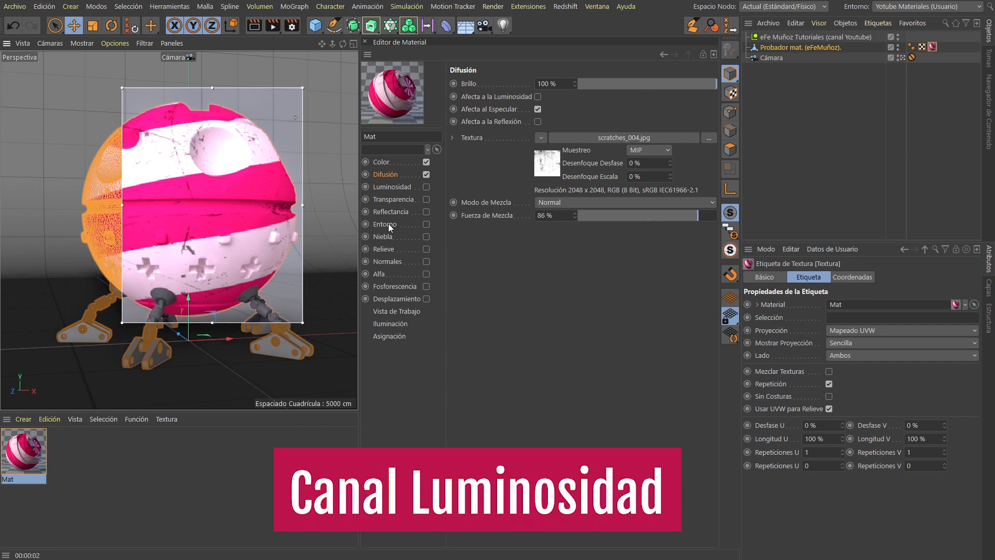
Enable the Luminosidad channel and copy the Color channel's bubblepop_DIFF.jpg texture into it.
left_click(411, 187)
left_click(427, 187)
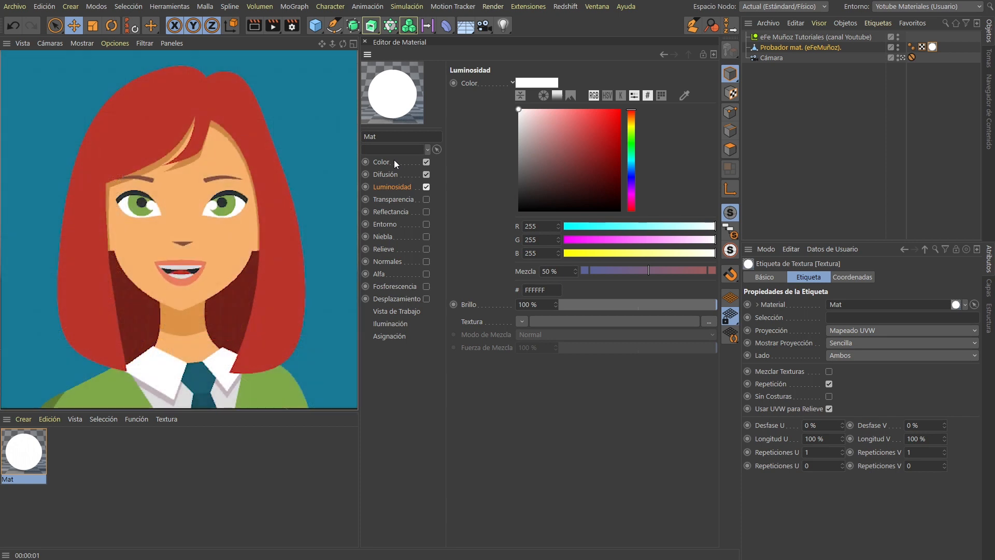
left_click(395, 163)
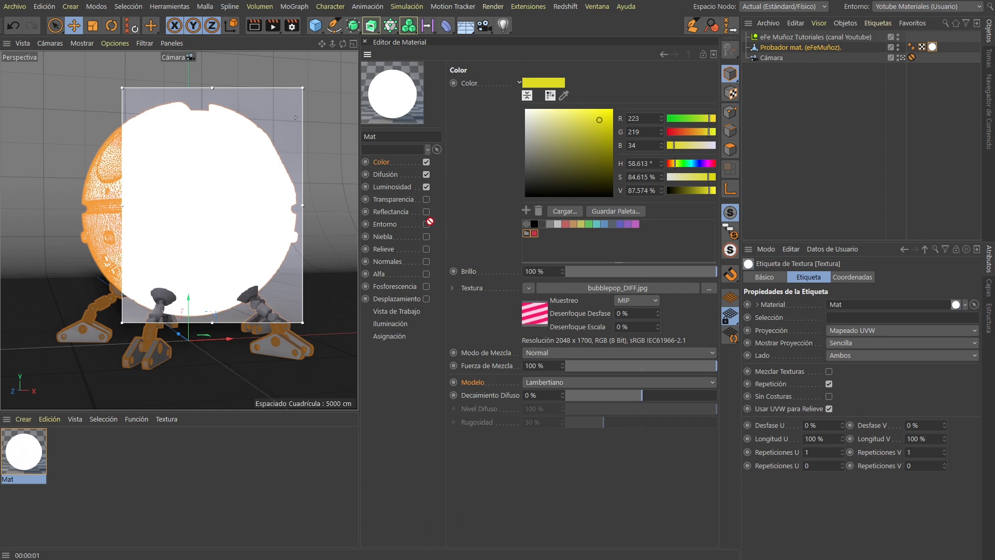
left_click(401, 186)
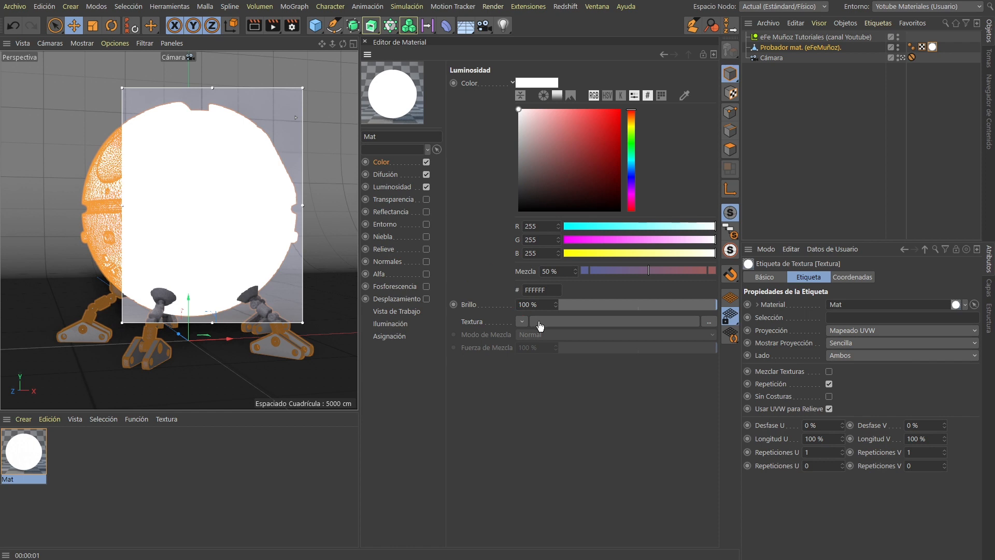
left_click_drag(539, 322, 539, 322)
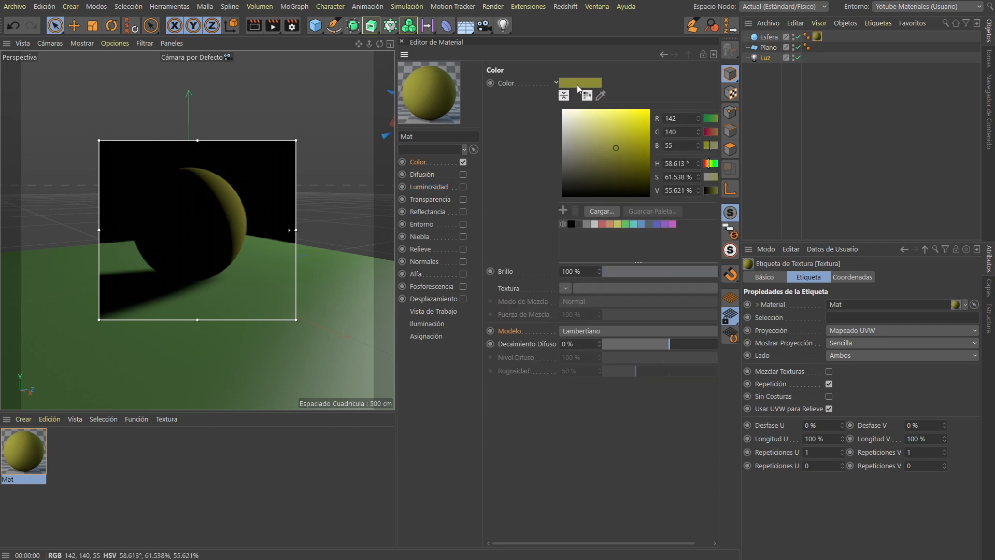
In the sphere scene, copy the material's olive base color to Luminosidad, enable that channel, and lower its brightness, starting at 78 %.
mouse_move(576, 84)
left_mouse_down()
mouse_move(432, 188)
mouse_move(573, 82)
left_mouse_up()
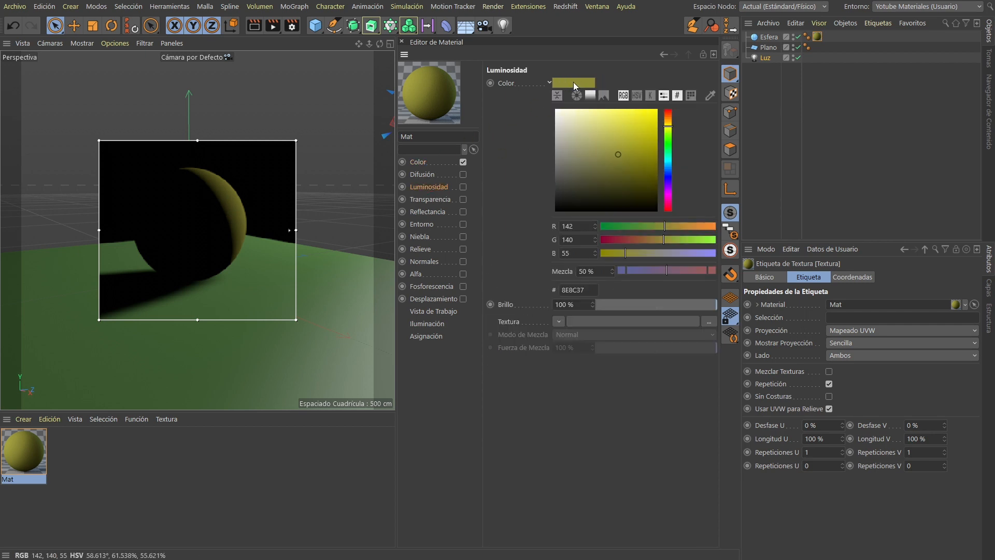
left_click(463, 186)
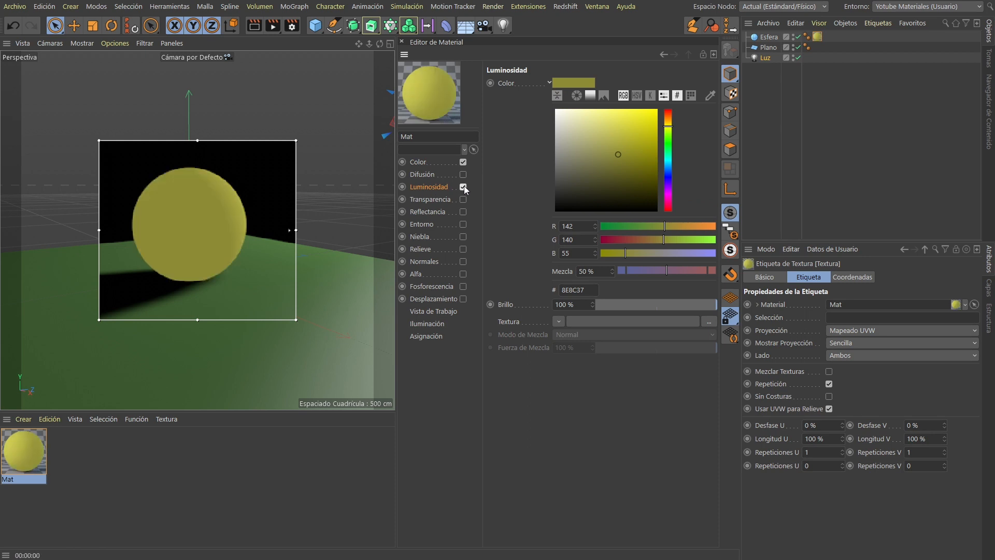
left_click(691, 305)
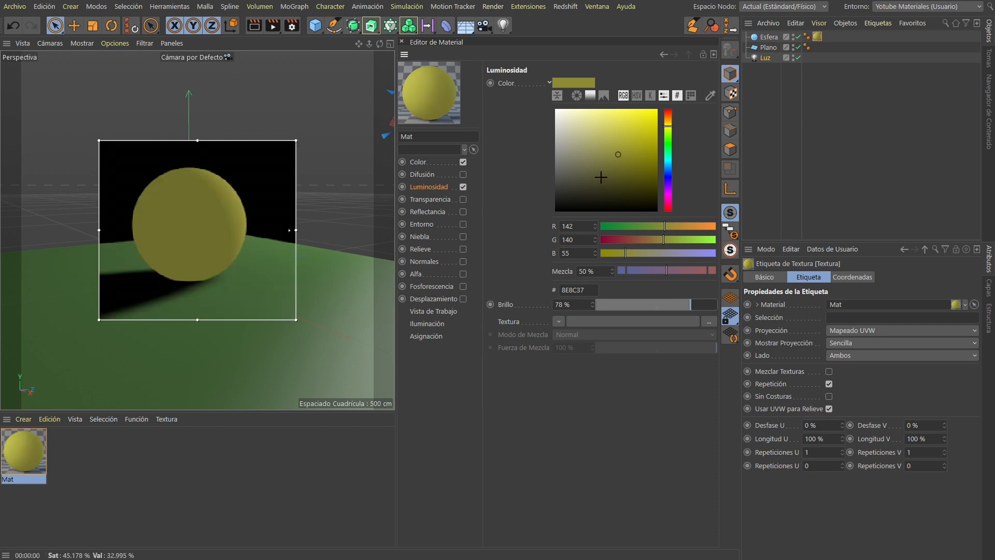
mouse_move(631, 305)
left_mouse_down()
mouse_move(602, 306)
mouse_move(643, 303)
left_mouse_up()
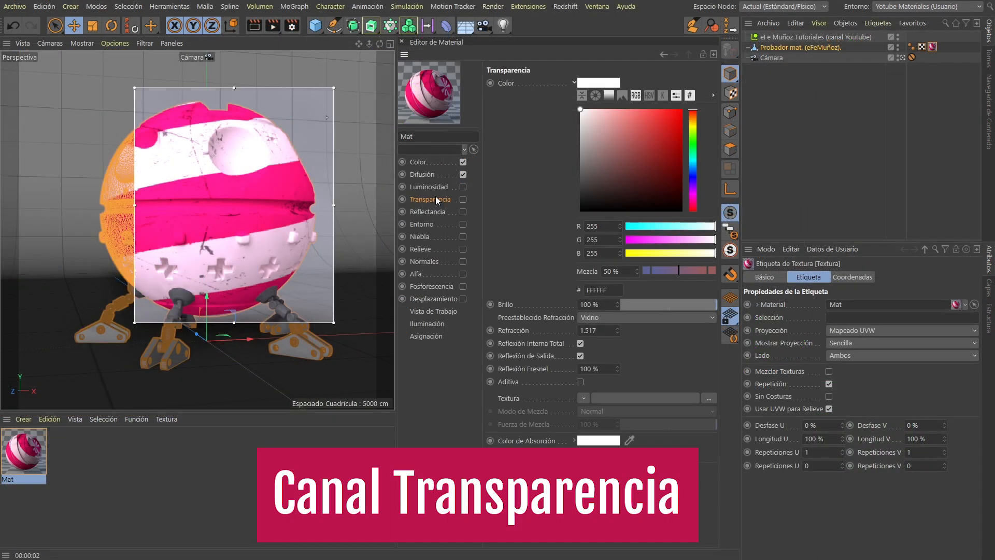
Enable the robot material's Transparencia channel with 72 % brightness and the Plexiglás refraction preset.
left_click(463, 199)
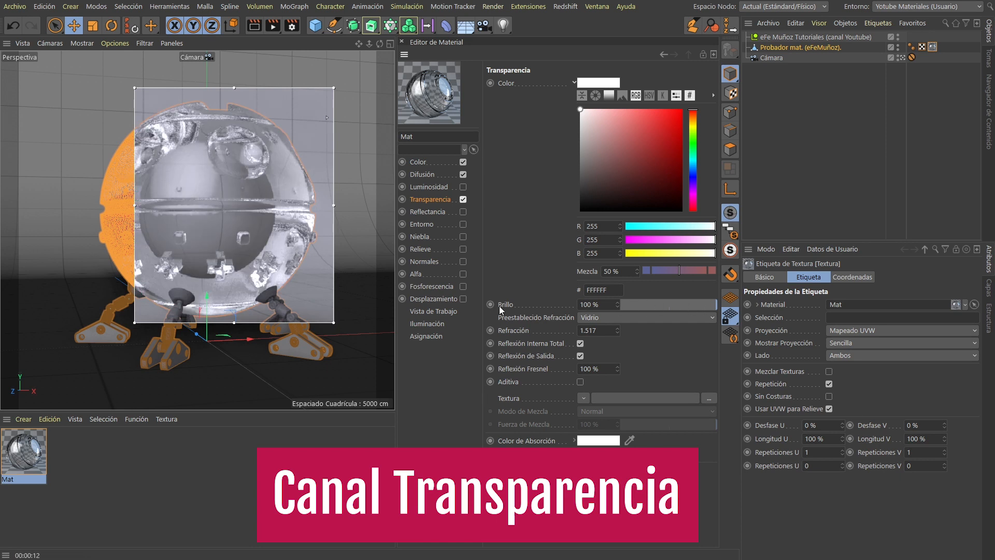
left_click(692, 304)
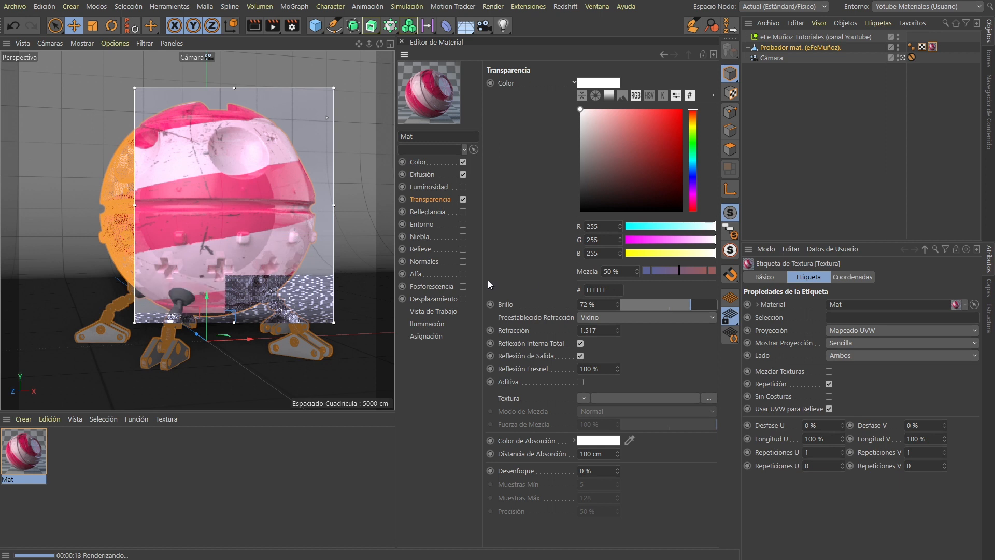
left_click(525, 316)
left_click(604, 319)
left_click(604, 319)
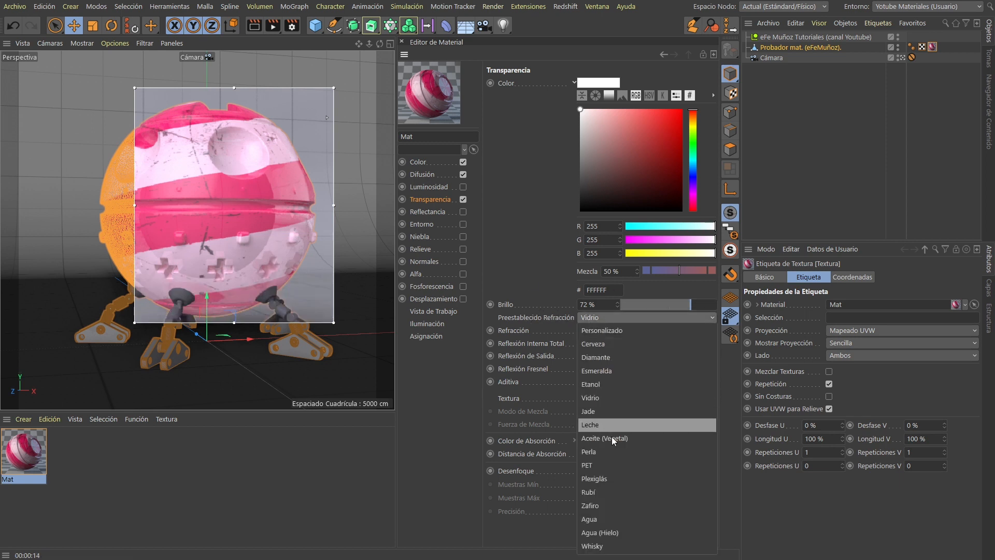
left_click(617, 480)
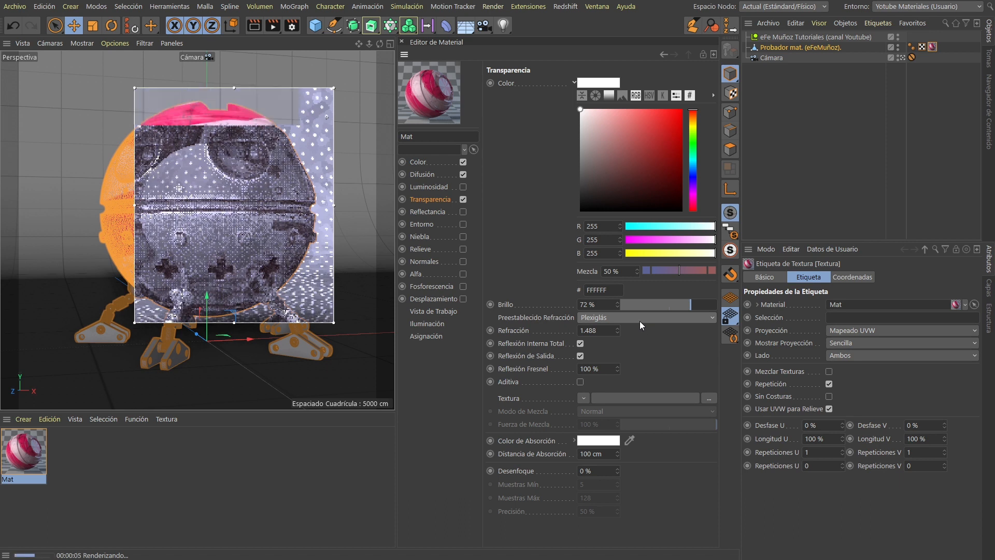
Set the transparency's absorption color to bright green (91FB05) and its absorption distance to 10 cm.
left_click(599, 440)
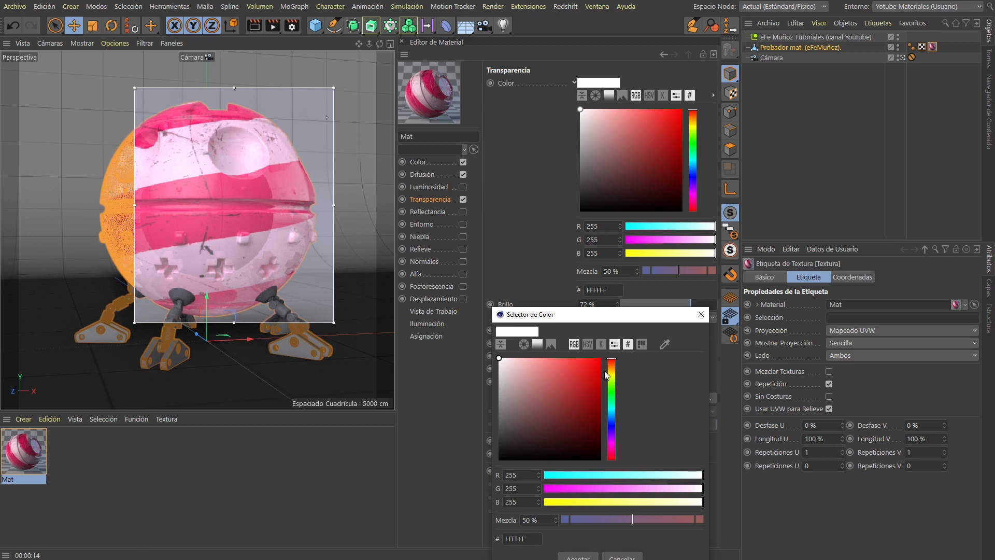
left_click(612, 384)
left_click_drag(613, 386, 613, 383)
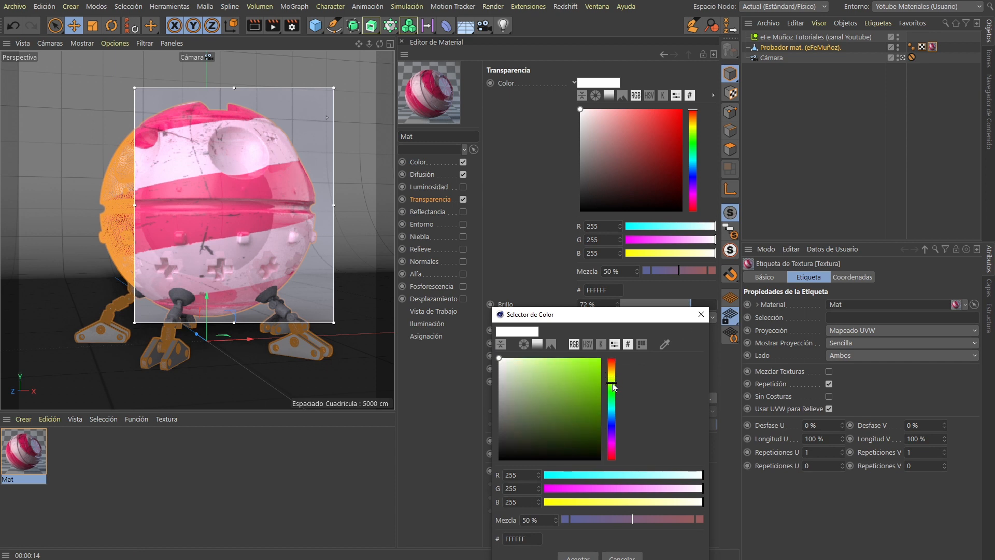
left_click(589, 374)
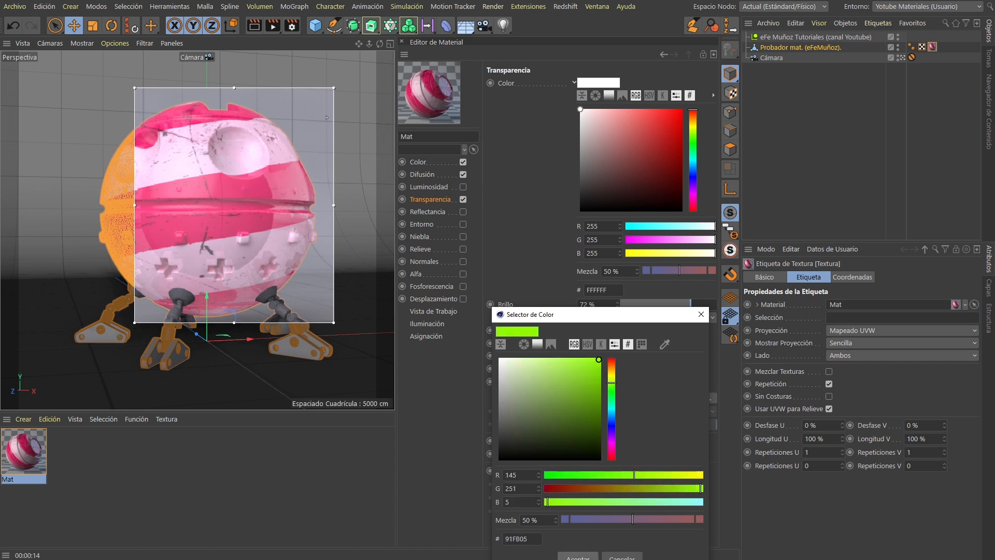
left_click(578, 556)
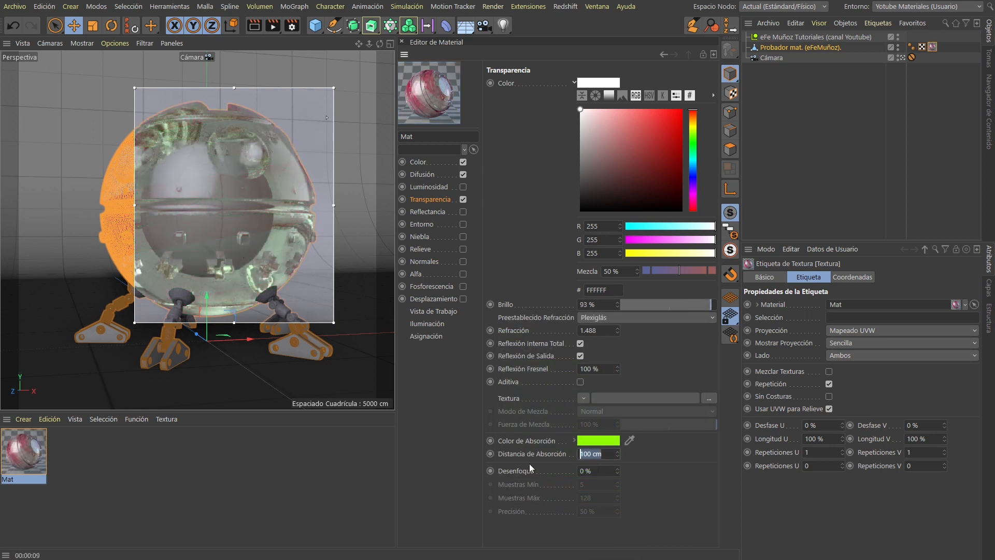
type("10")
key("Return")
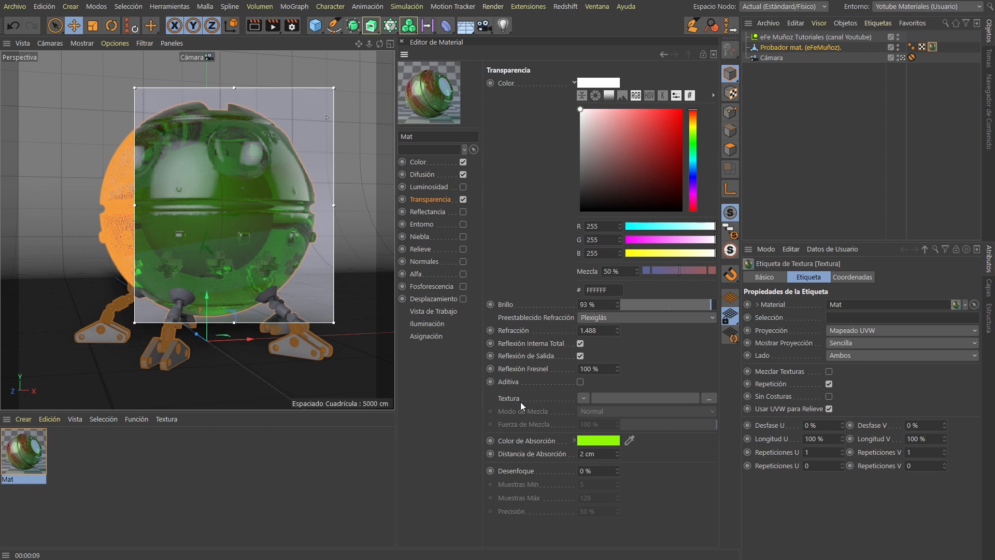
Turn off the material's Transparencia channel and turn on its Reflectancia channel.
left_click(463, 199)
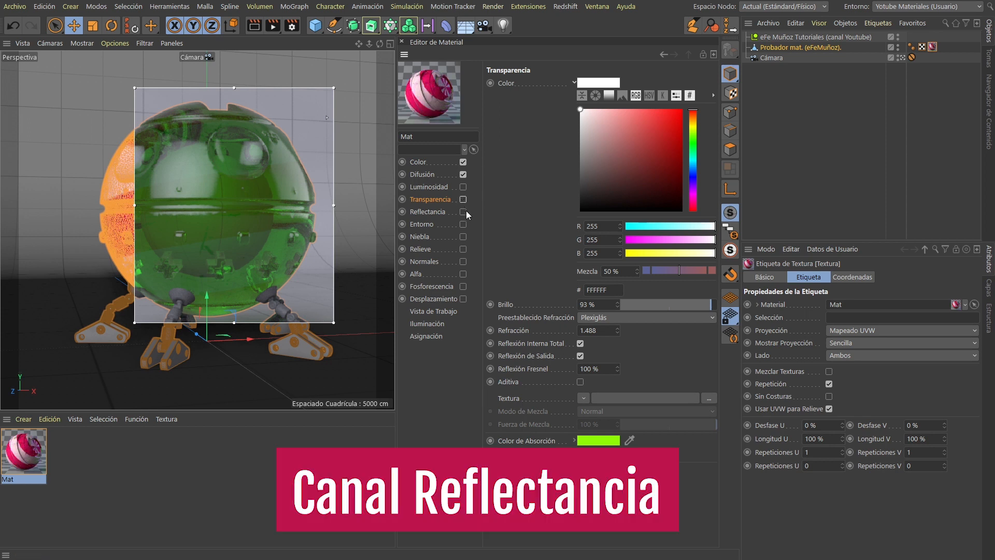
left_click(464, 212)
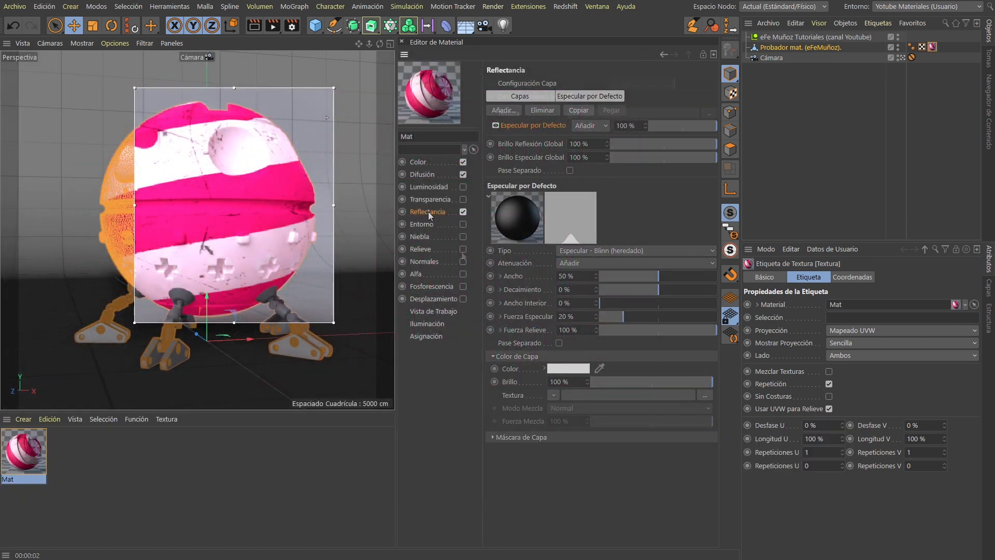
Enable the material's Relieve channel and look through the shader options for its texture.
left_click(463, 249)
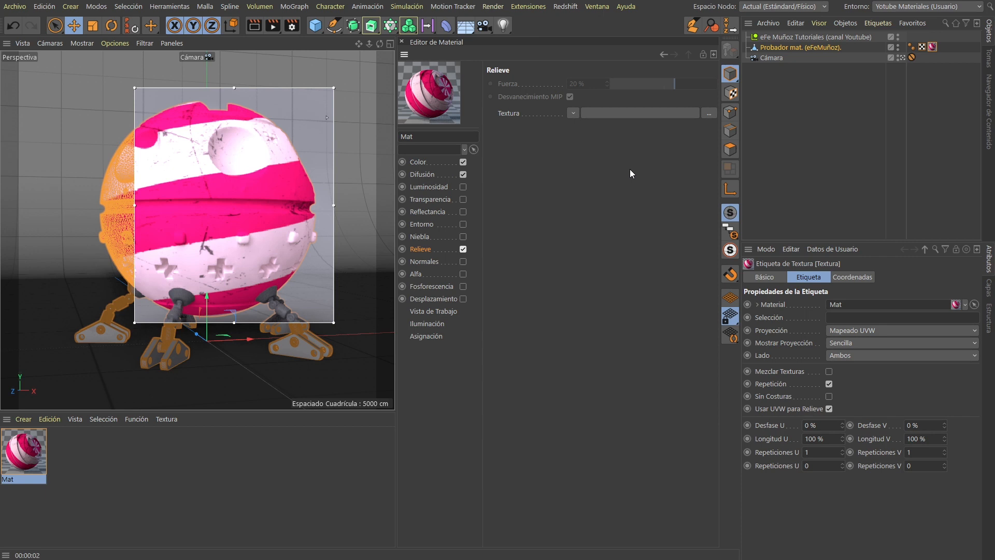
left_click(572, 113)
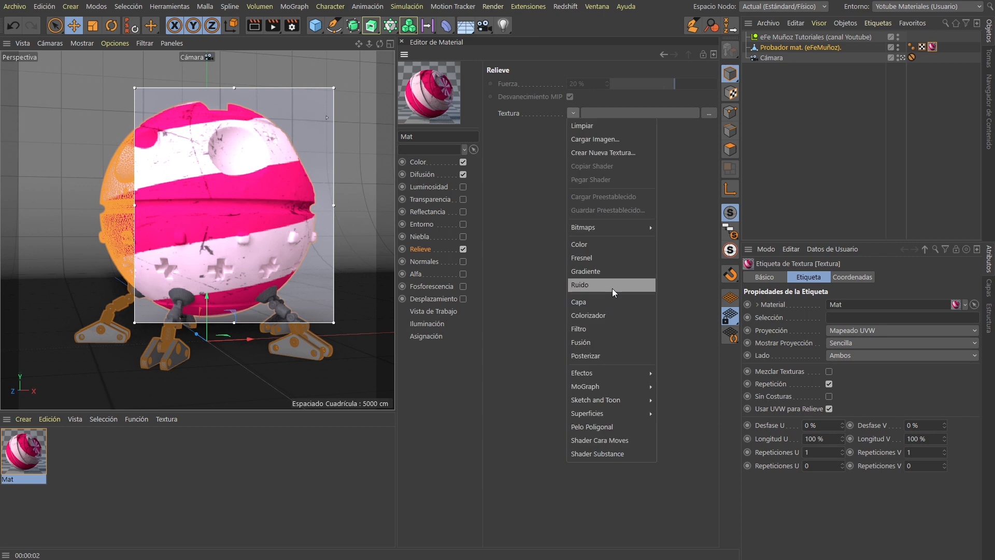
left_click(519, 210)
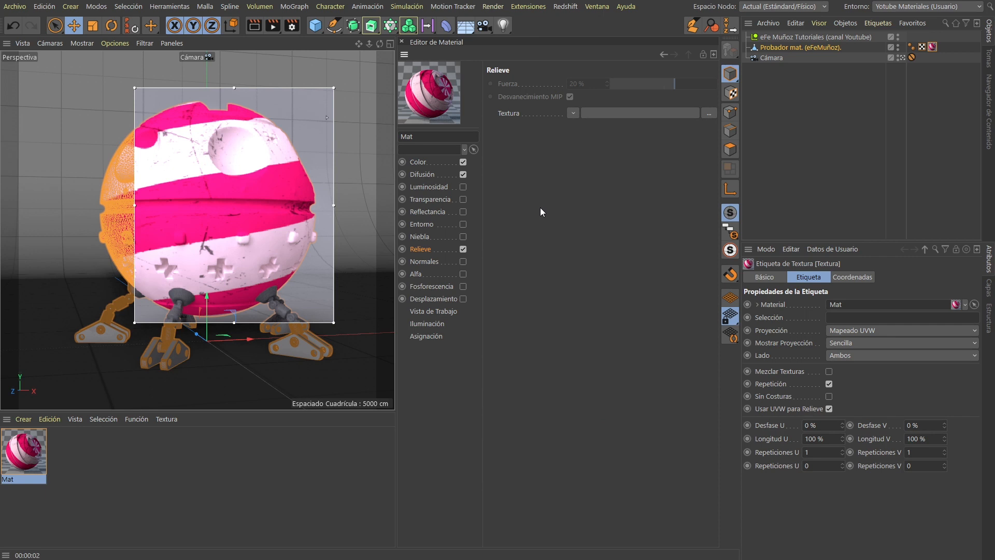
Replace the Relieve channel's texture with the scratches_004.jpg bitmap and set its strength to 72 %.
left_click(573, 113)
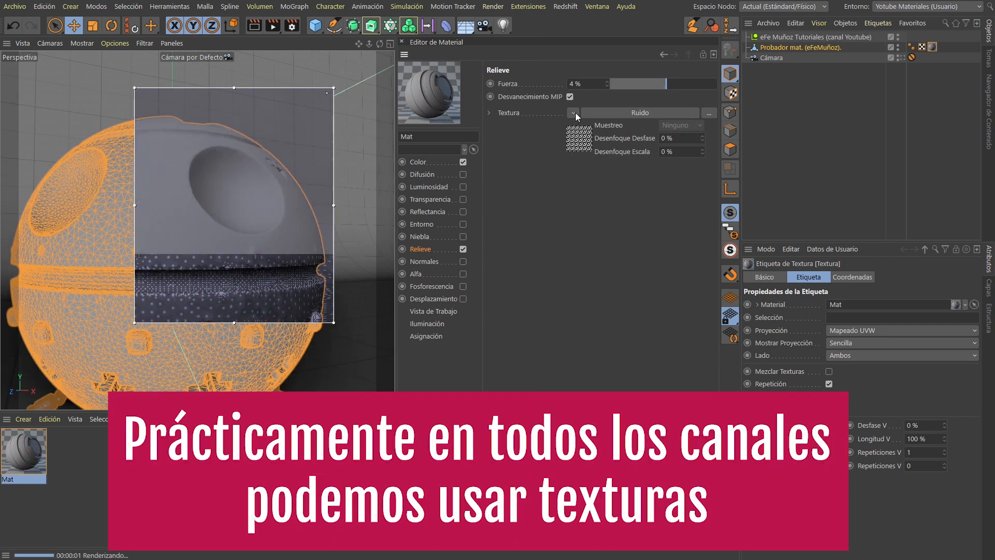
left_click(574, 113)
mouse_move(605, 245)
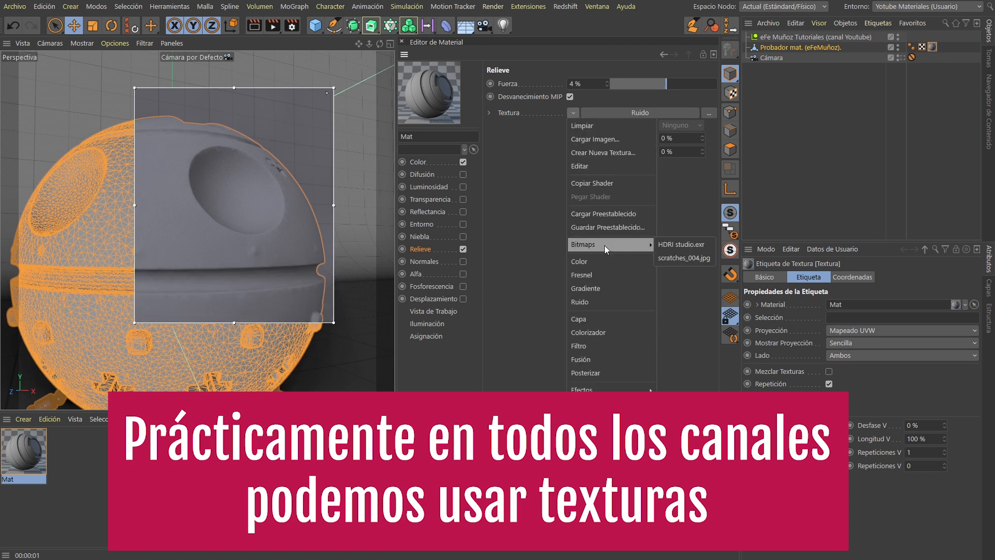
left_click(695, 259)
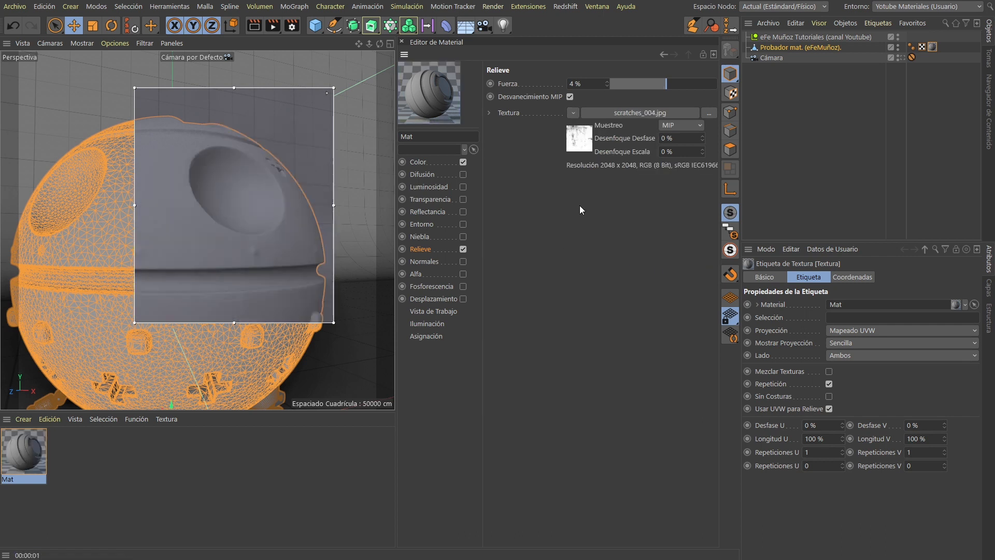
left_click_drag(684, 84, 700, 86)
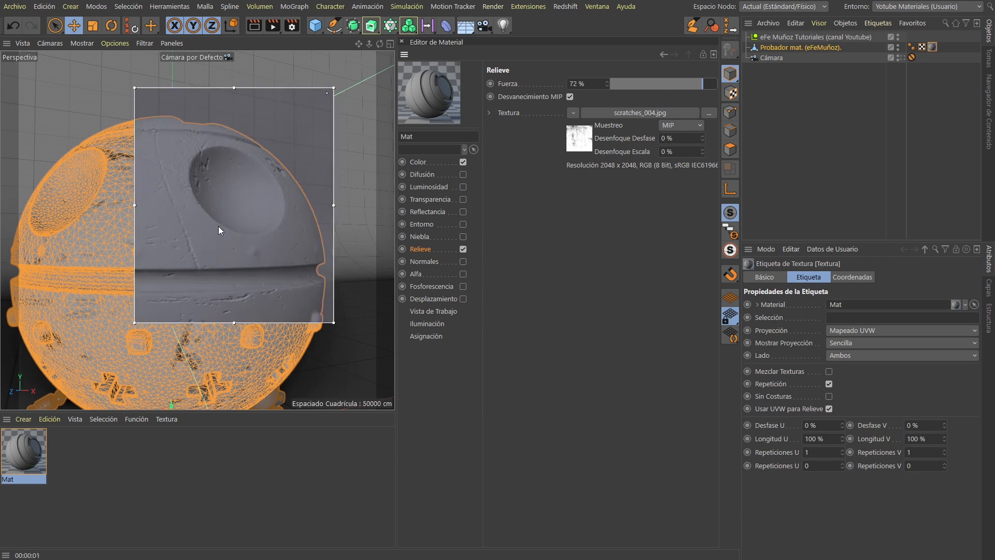
Invert the scratches' relief by setting the Relieve channel's strength to -69 %.
scroll(270, 213, "up", 5)
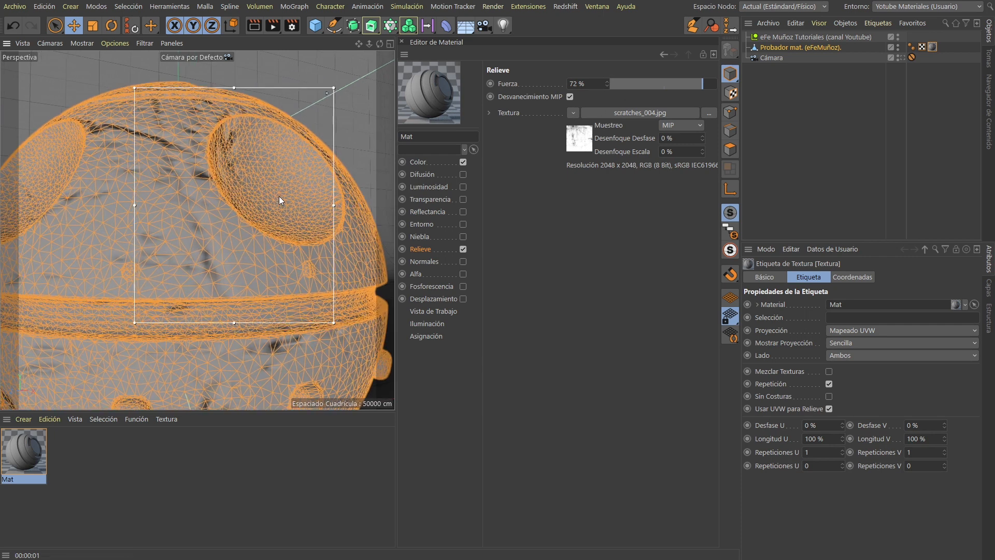
mouse_move(279, 196)
left_mouse_down("alt")
mouse_move(267, 200)
mouse_move(288, 198)
left_mouse_up("alt")
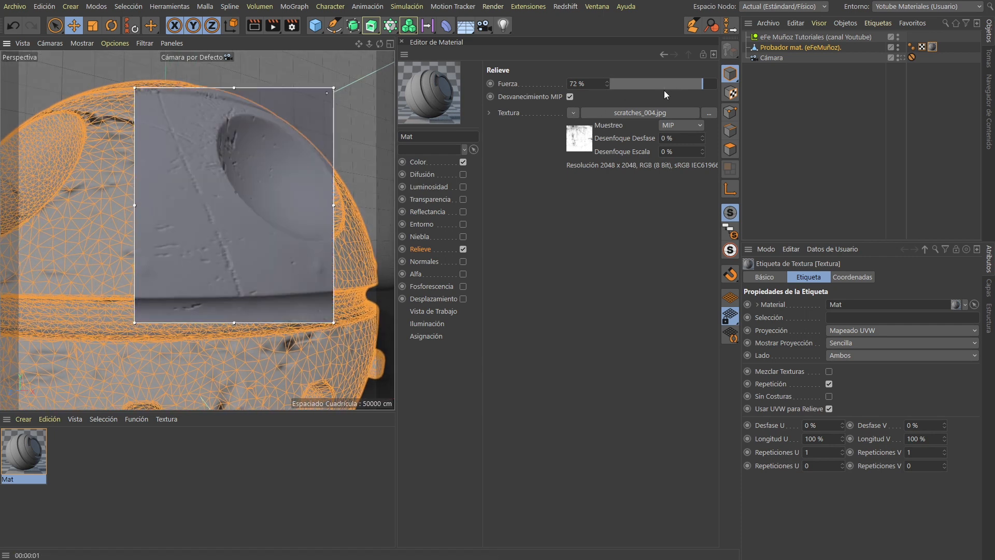
left_click_drag(664, 86, 628, 86)
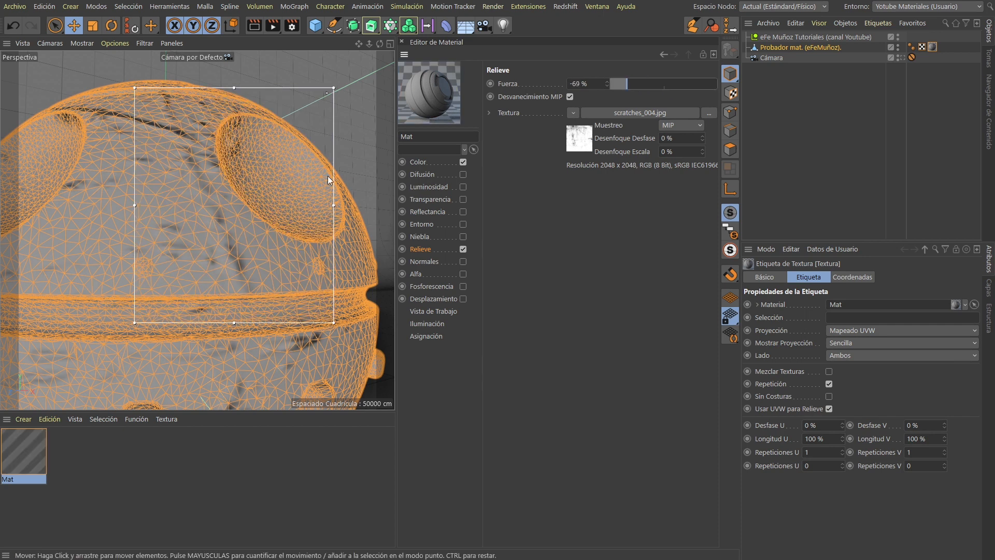
Examine the scratch relief on the robot's rendered surface up close and from farther away.
scroll(271, 189, "up", 3)
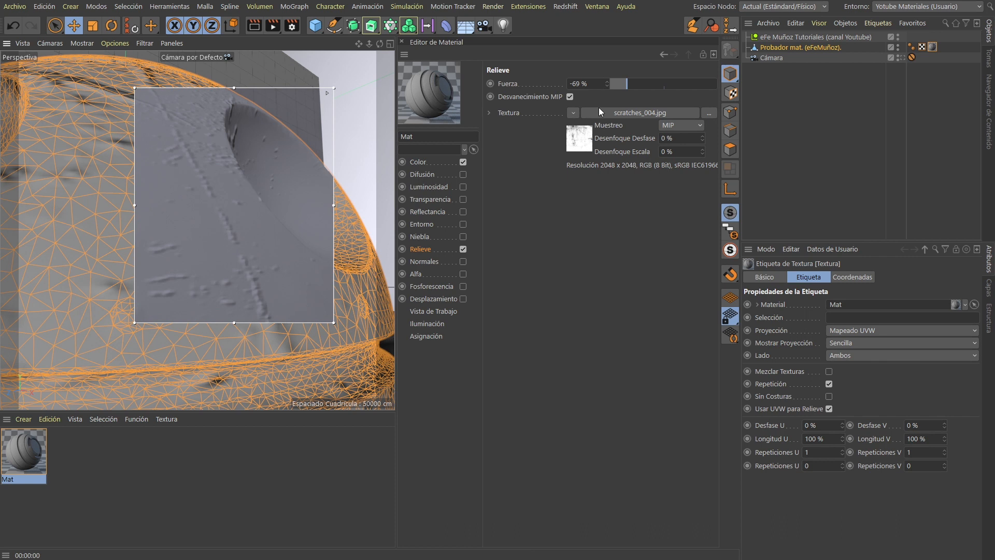
scroll(267, 234, "up", 2)
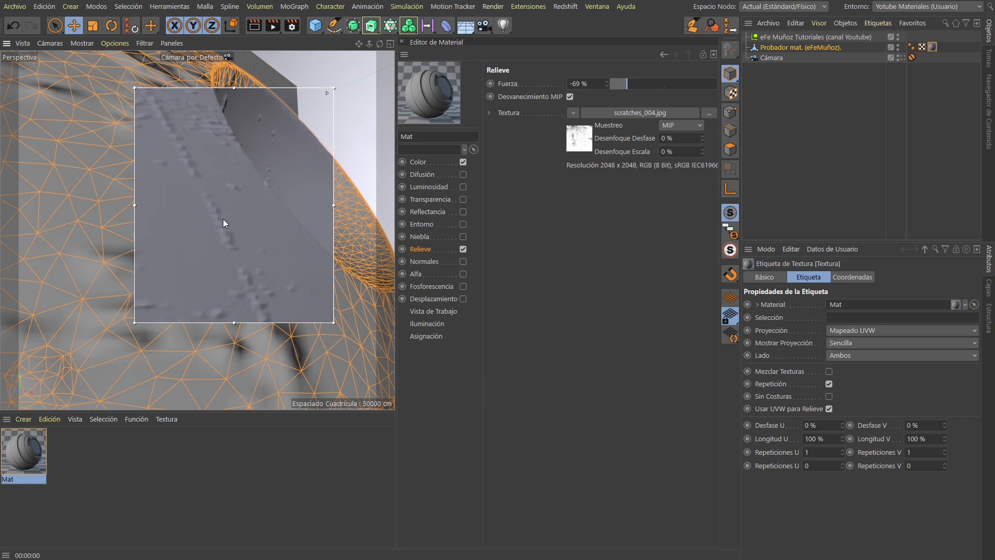
scroll(259, 209, "down", 3)
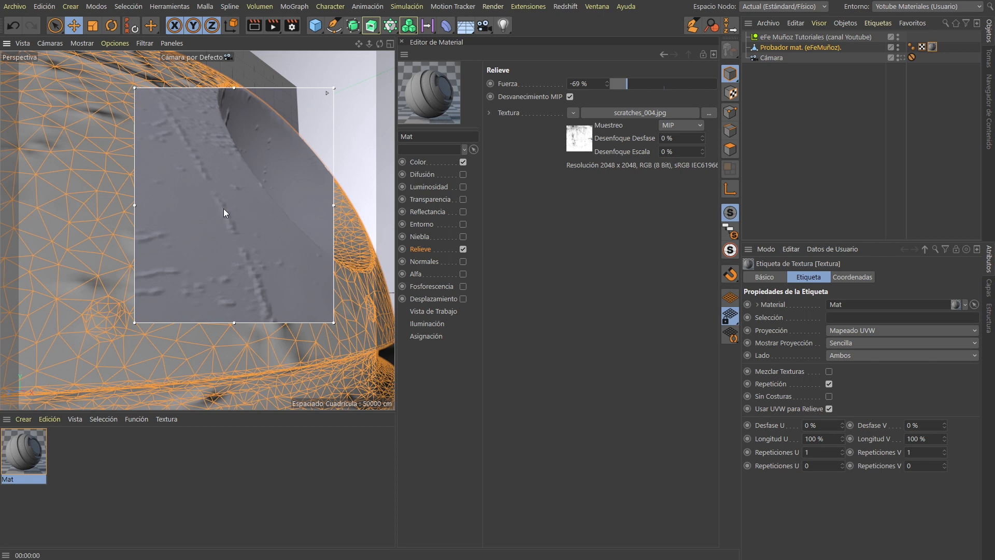
scroll(223, 209, "down", 5)
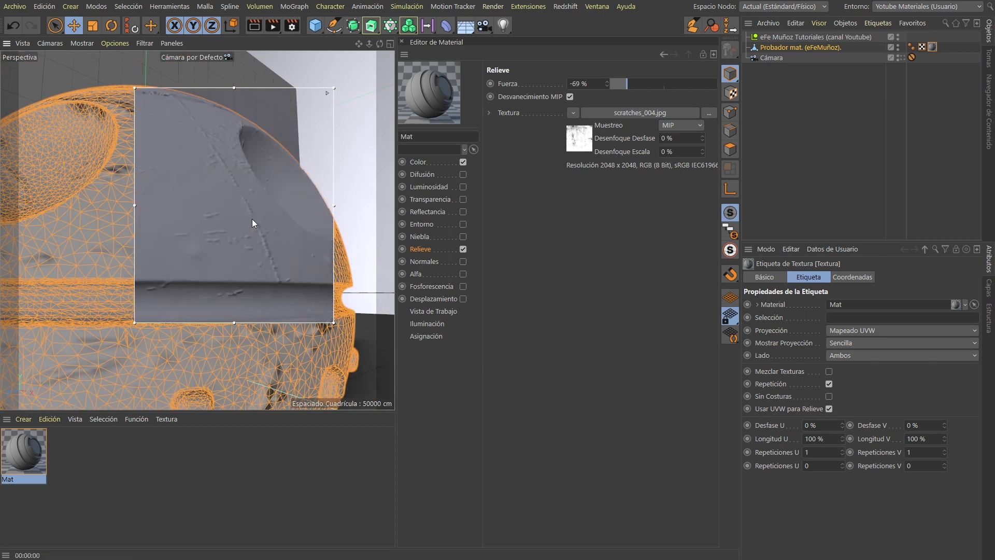
scroll(252, 218, "down", 5)
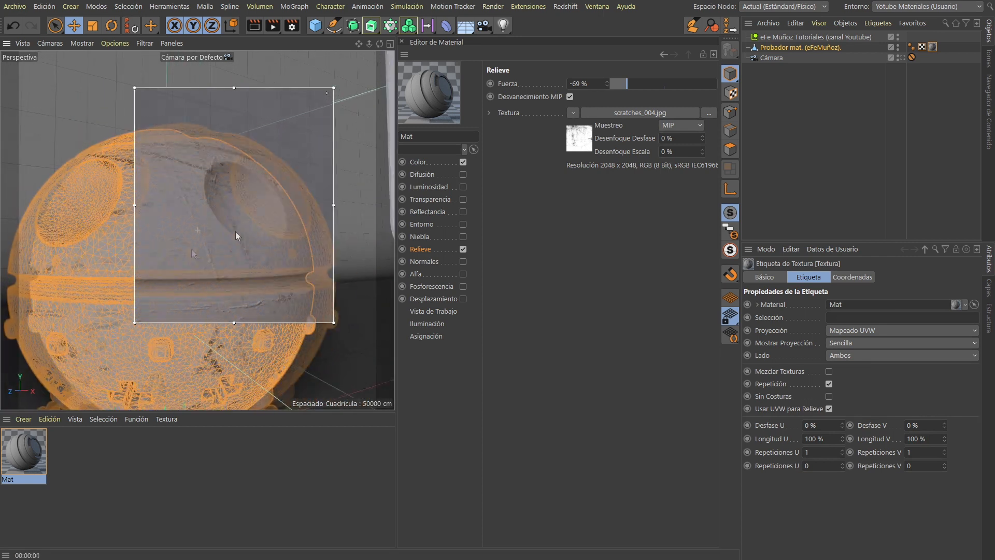
scroll(243, 231, "down", 6)
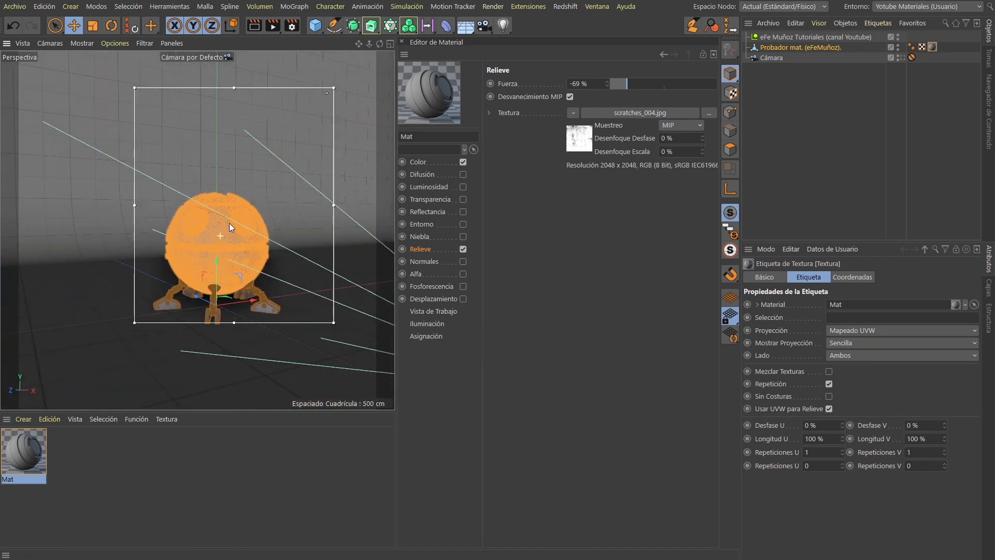
scroll(204, 228, "up", 4)
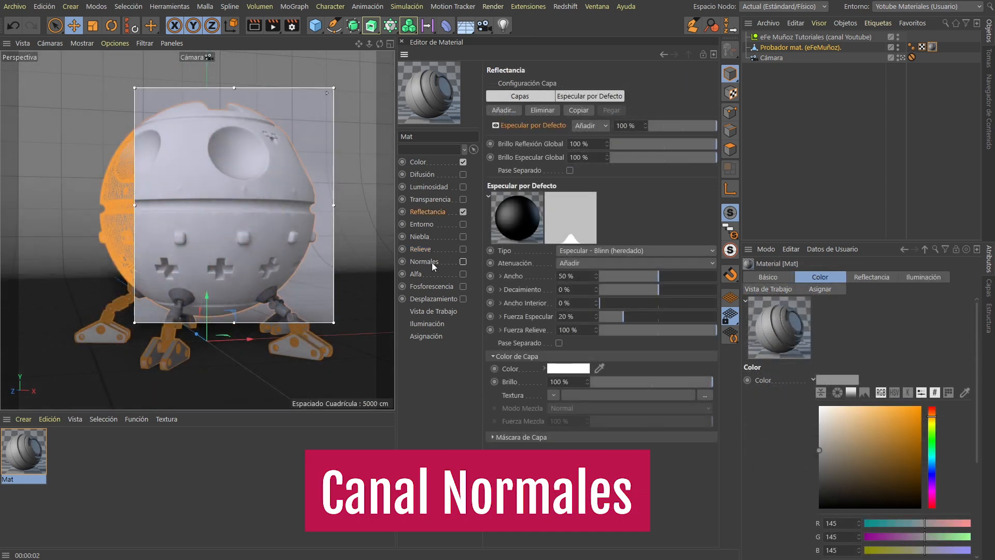
Enable the material's Normales channel and load normal map sofa.png as its texture.
left_click(462, 262)
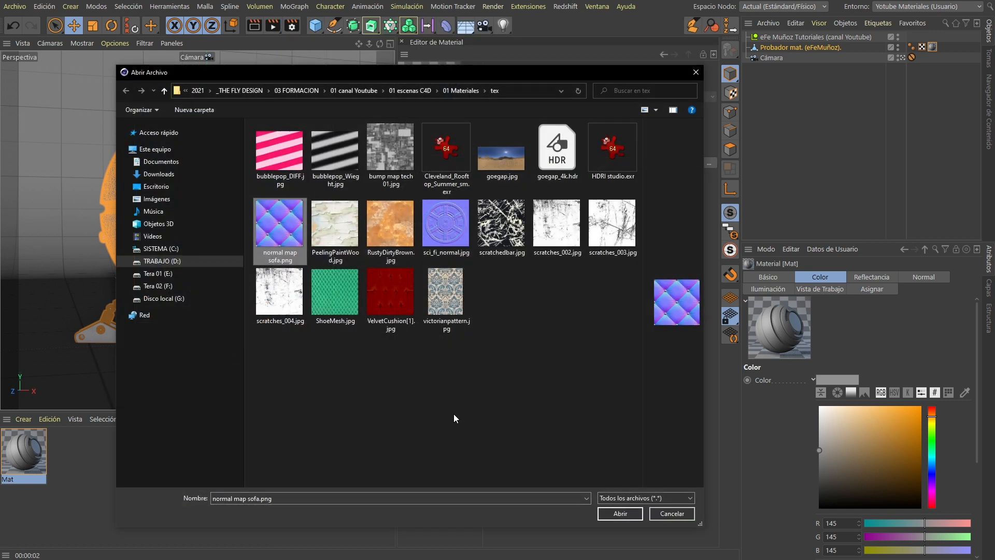
key("Return")
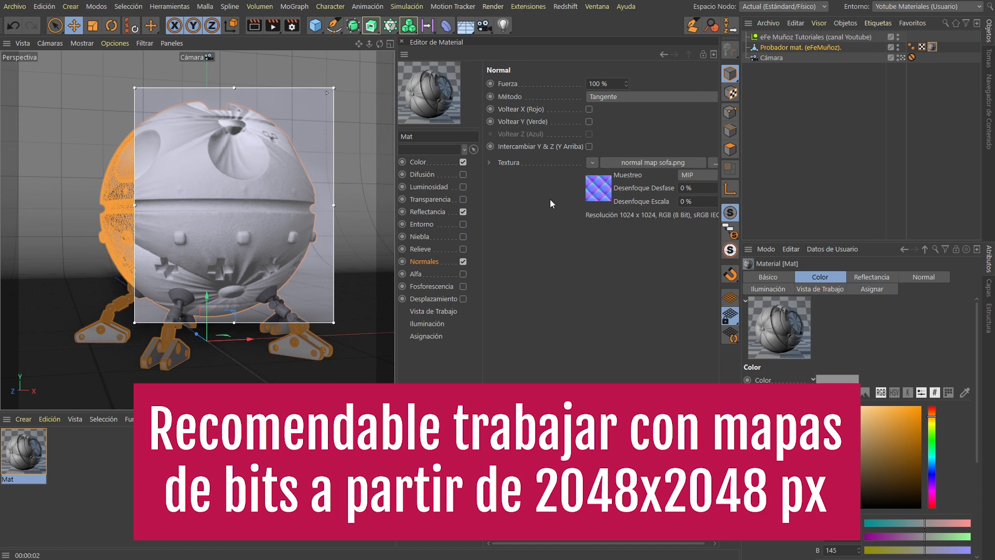
Wrap the normal map in a Capa shader and add a Transformación effect above the bitmap.
left_click(593, 163)
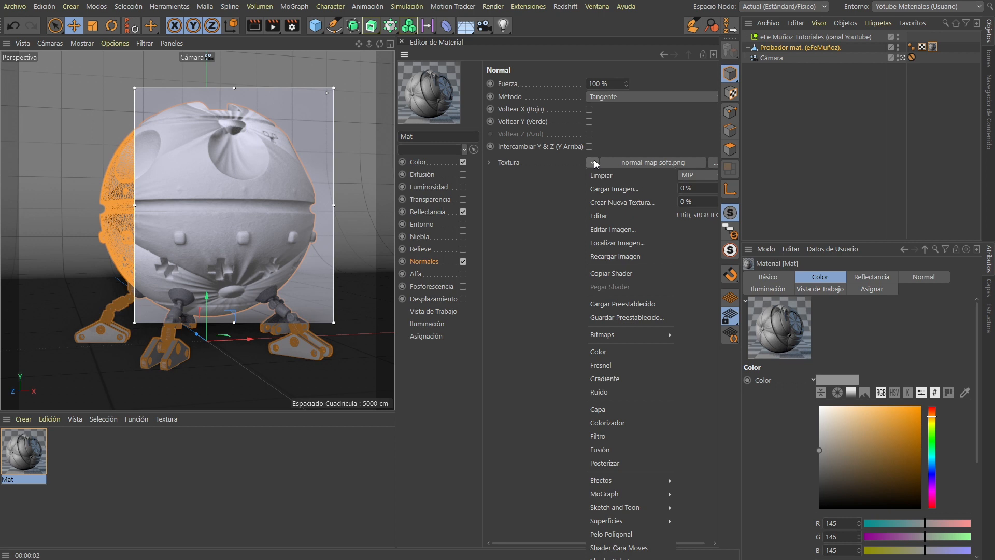
left_click(626, 409)
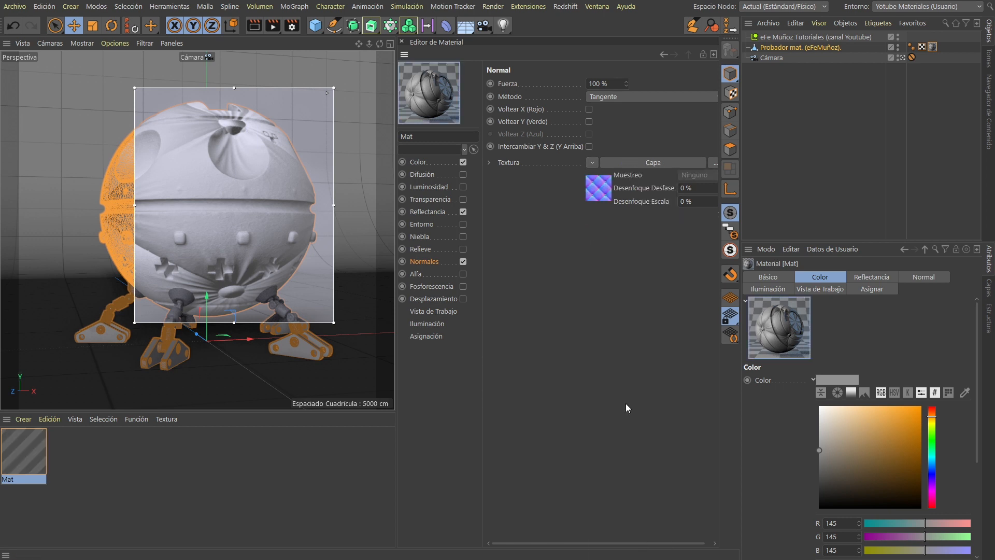
left_click(652, 162)
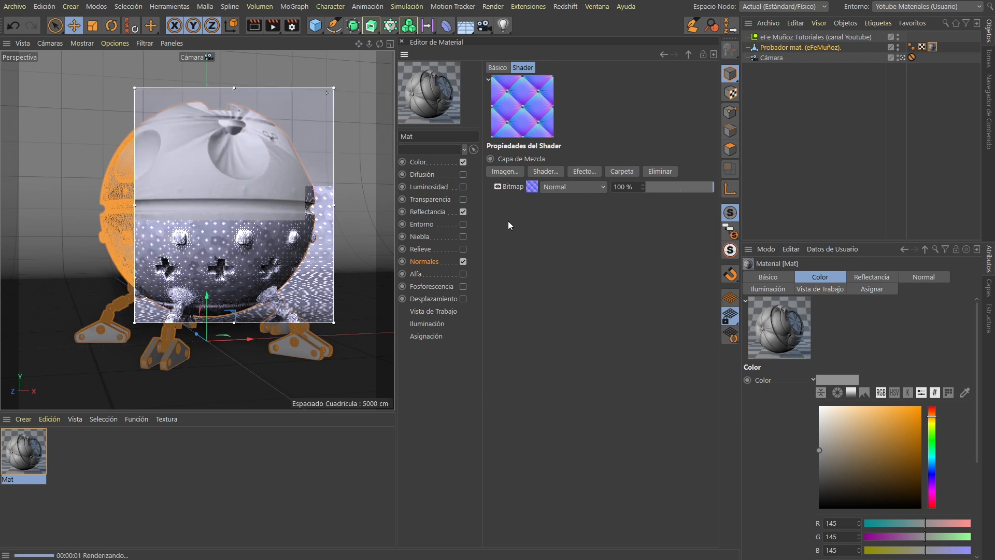
left_click(586, 172)
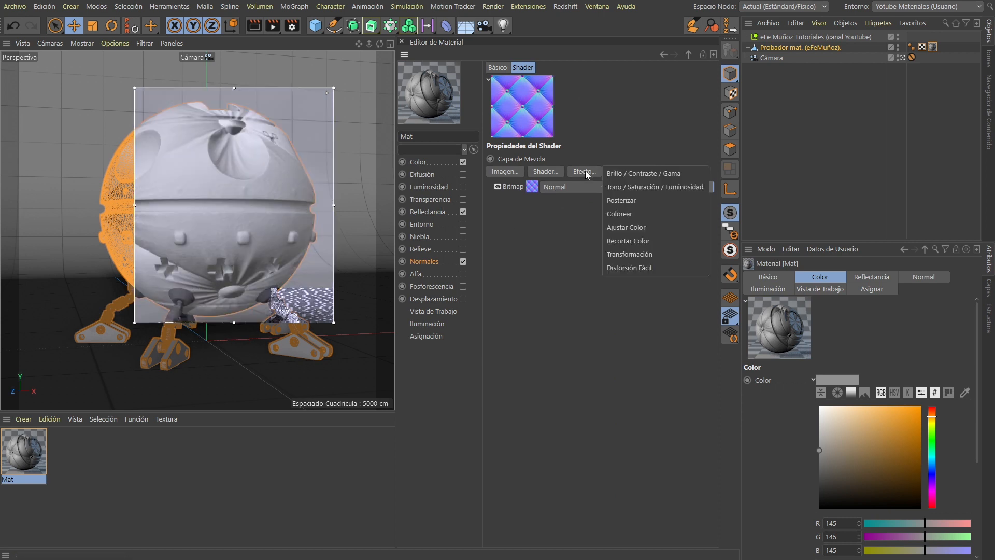
left_click(637, 254)
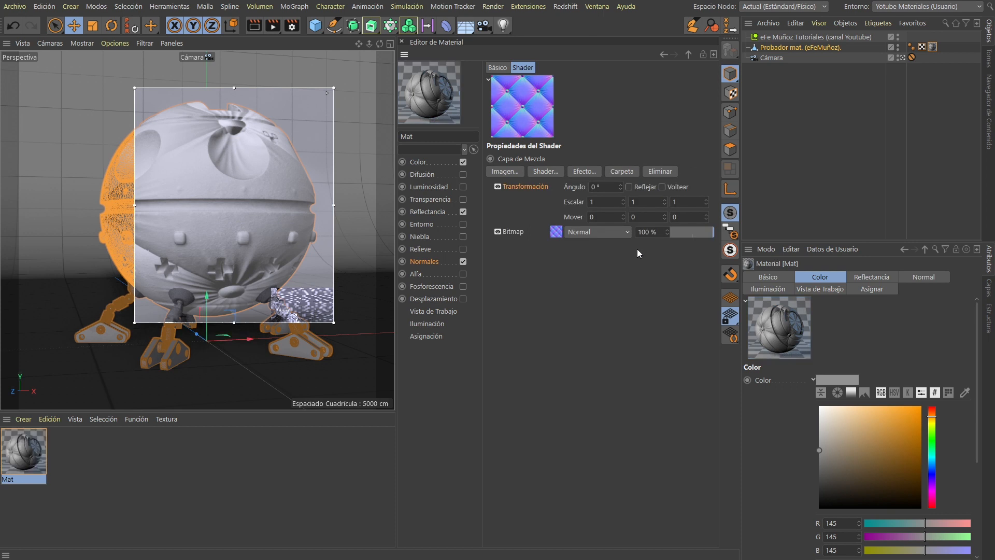
Set all three scale values of the Transformación effect to 0.2.
left_click_drag(600, 202, 551, 202)
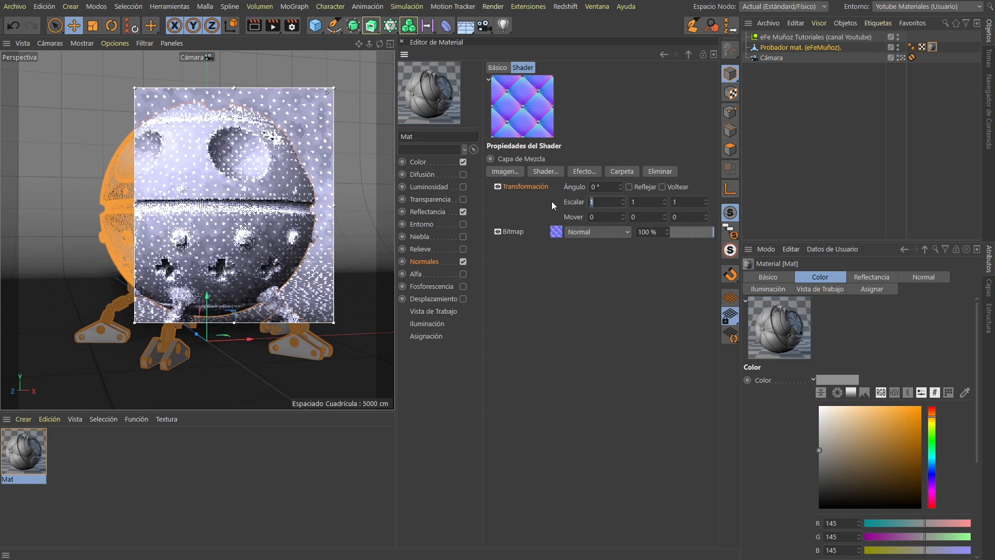
type("0.2")
key("Tab")
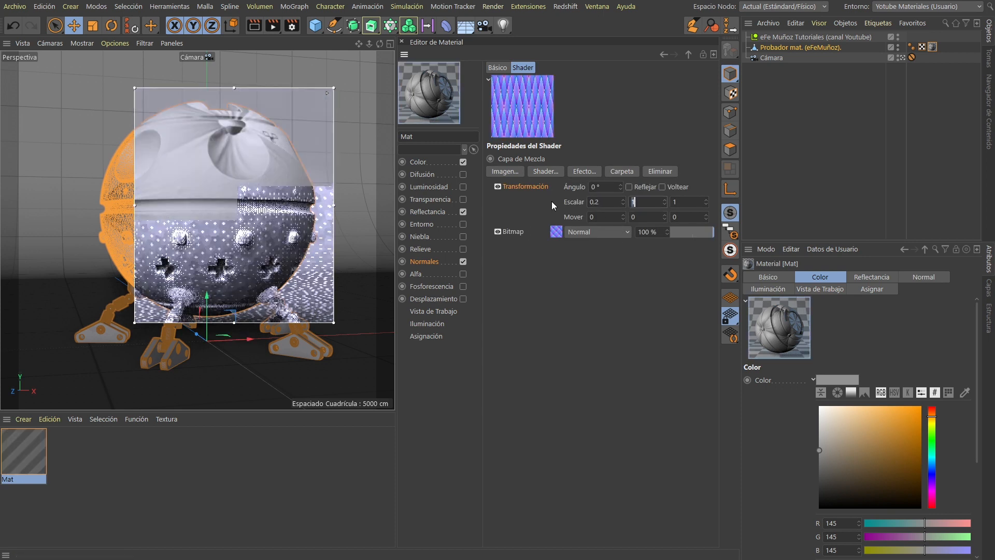
type("0.2")
key("Tab")
type("0.2")
key("Tab")
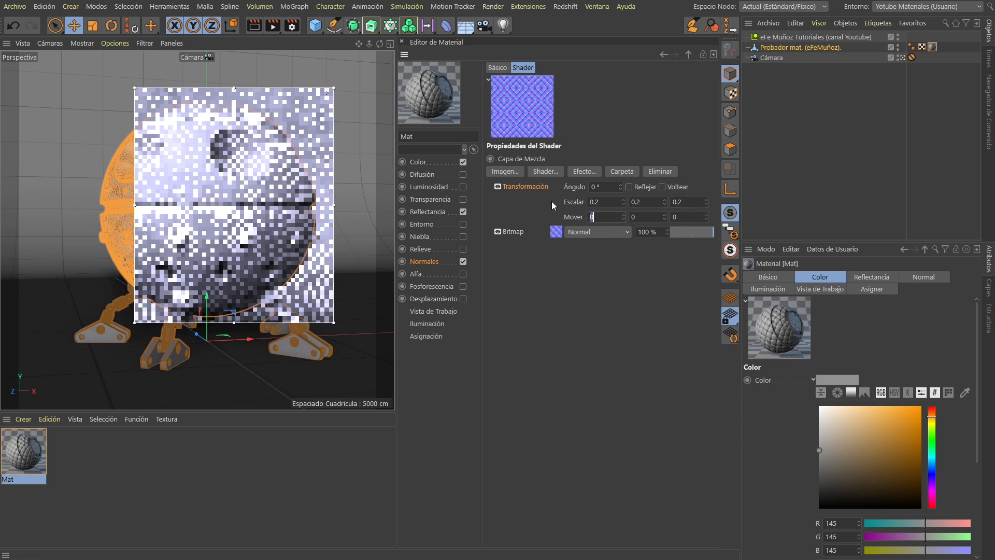
left_click(627, 318)
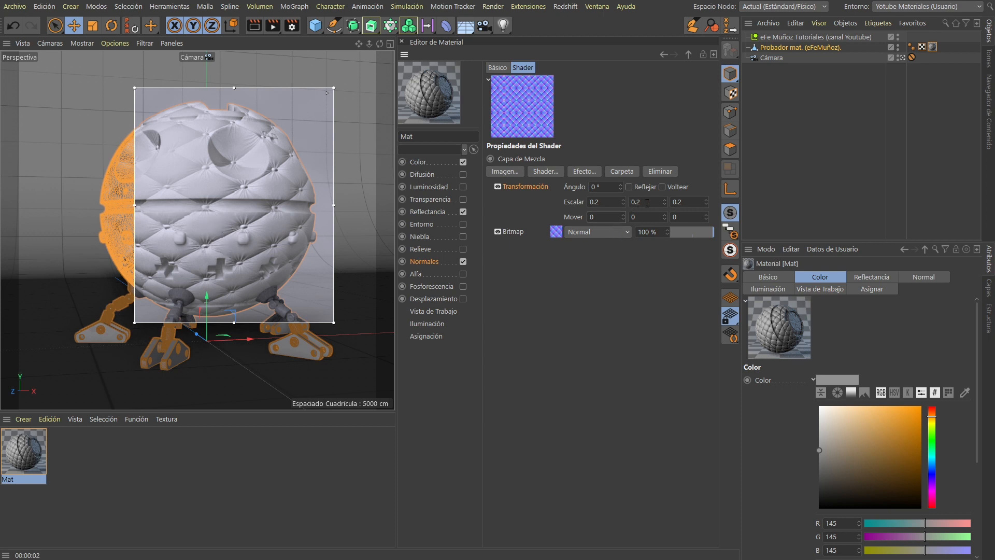
Reduce the first scale value of the Transformación effect to 0.1.
left_click(606, 202)
key("BackSpace")
type("1")
key("Return")
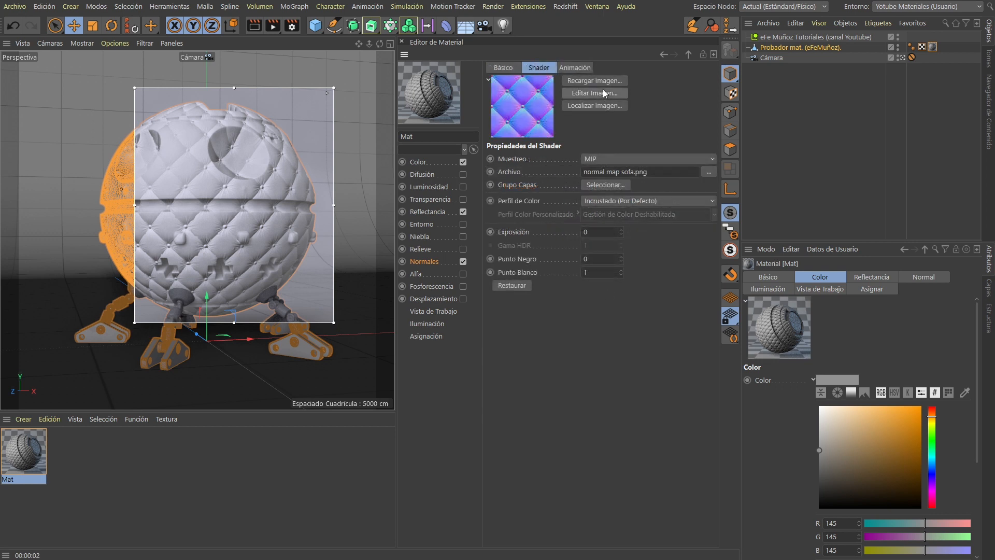
Open normal map sofa.png in IrfanView and examine the colors of the normal map.
left_click(596, 94)
left_click_drag(612, 26, 512, 41)
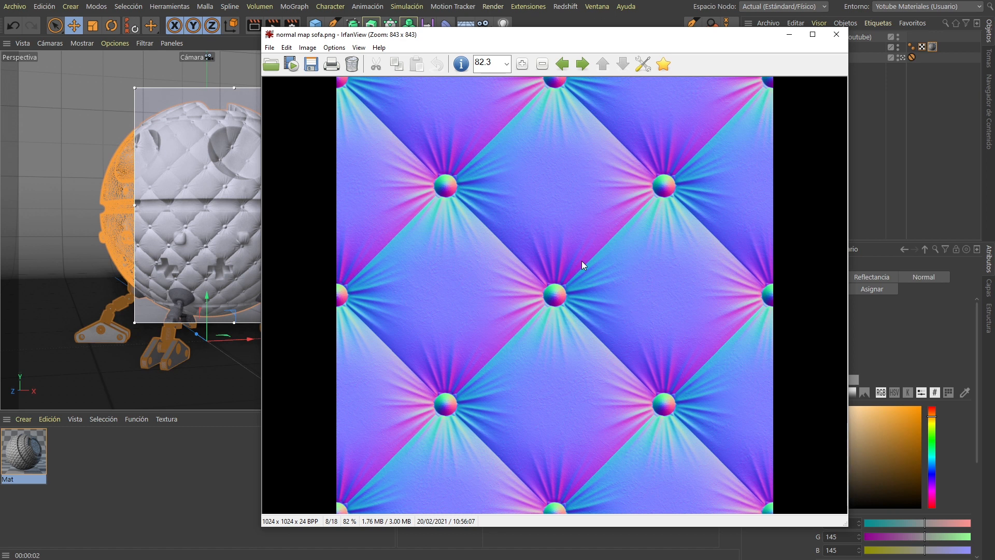
Clear the Normales channel's Capa texture and assign the Normalizador effect shader instead.
left_click(592, 164)
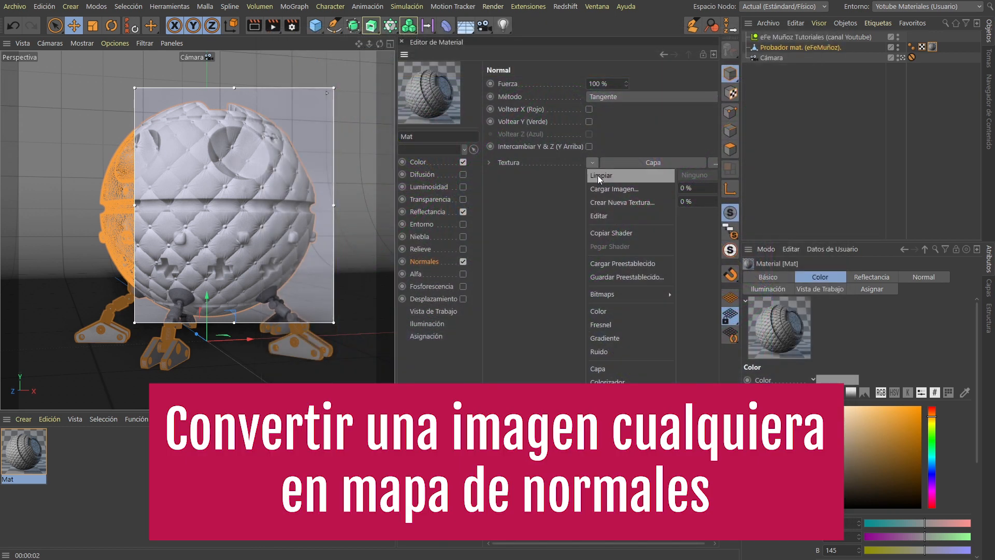
left_click(598, 175)
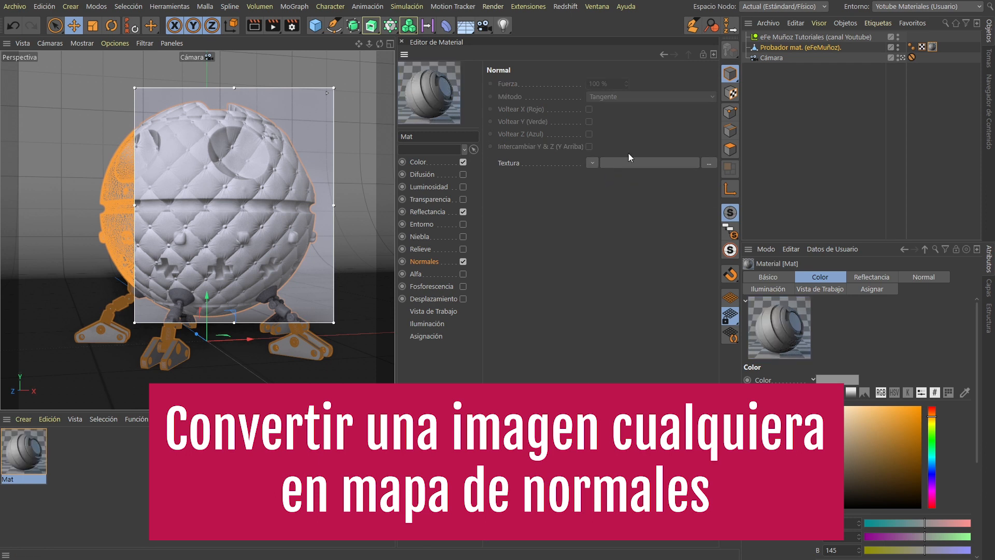
left_click(594, 163)
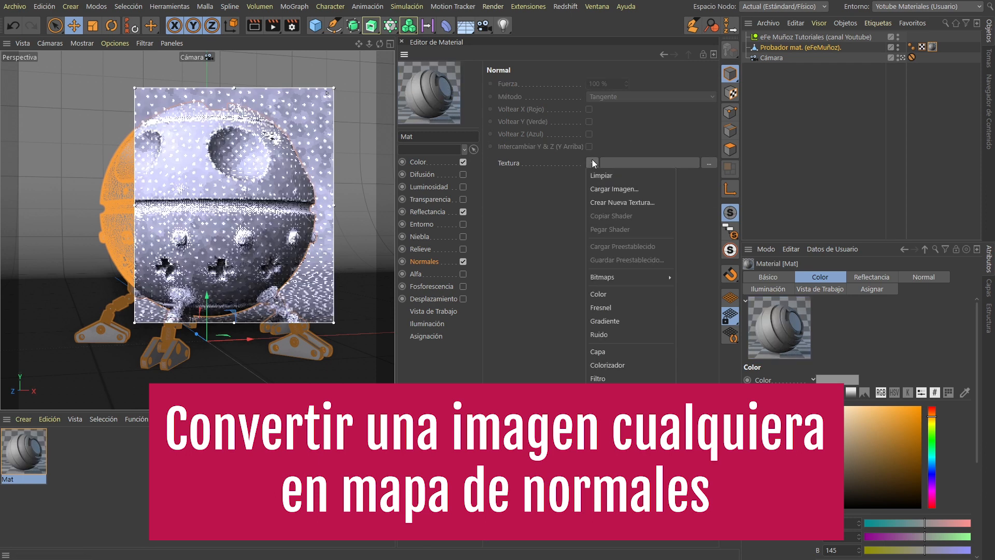
mouse_move(629, 425)
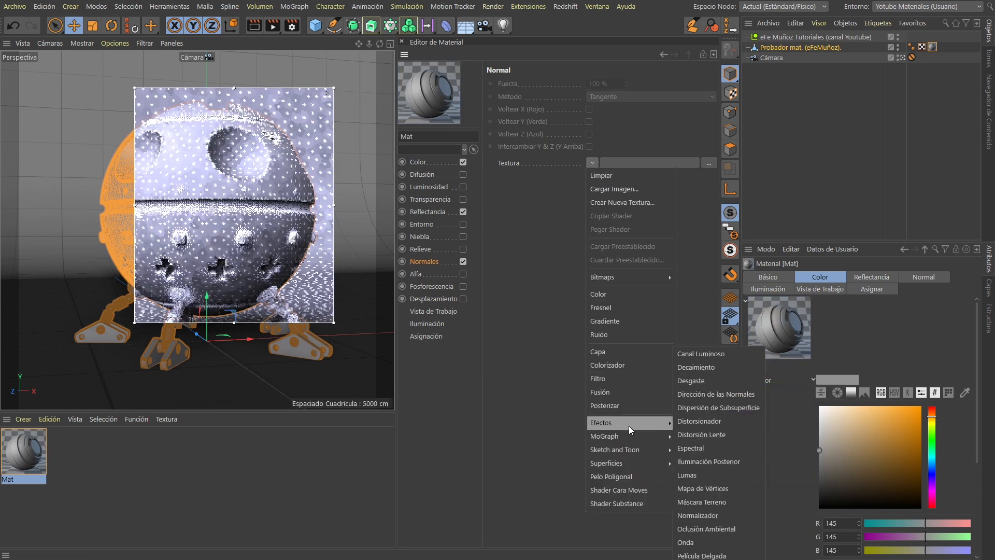
left_click(716, 514)
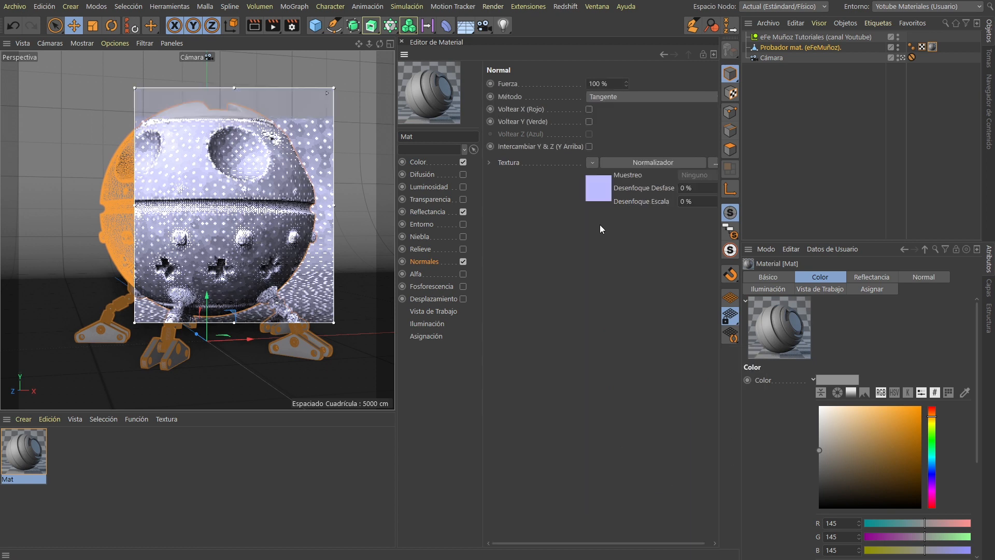
Load bump map tech 01.jpg as the Normalizador shader's texture and raise its Fuerza to 448 %.
left_click(641, 163)
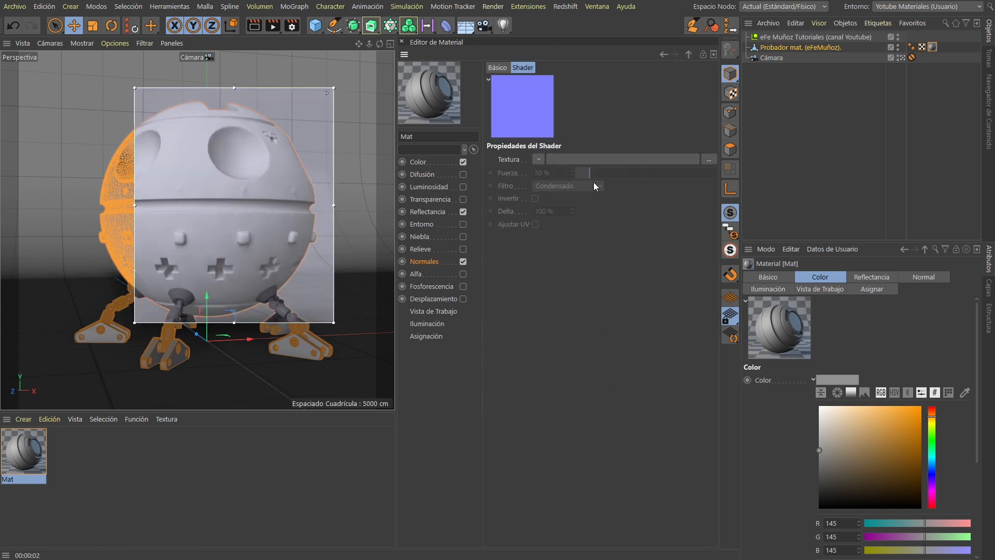
left_click(538, 159)
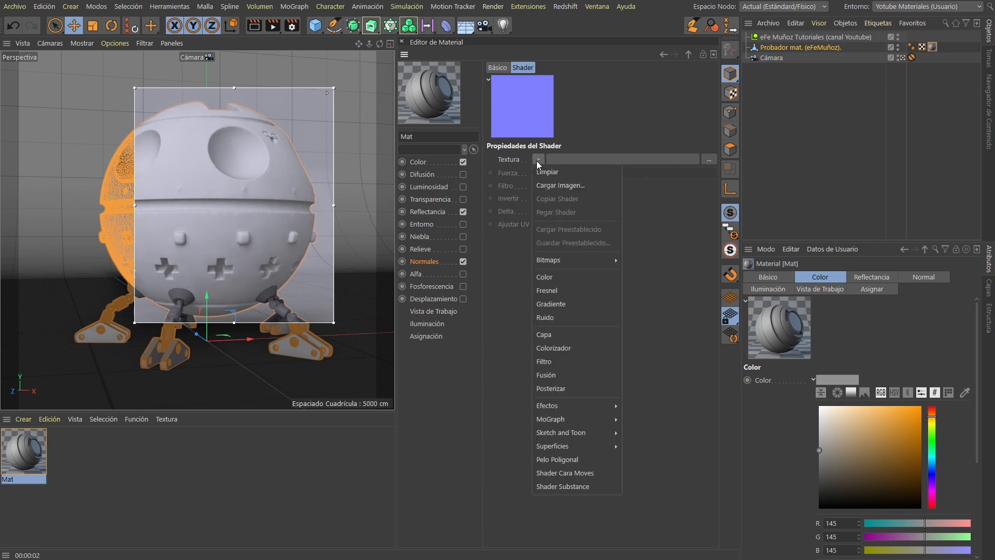
left_click(553, 183)
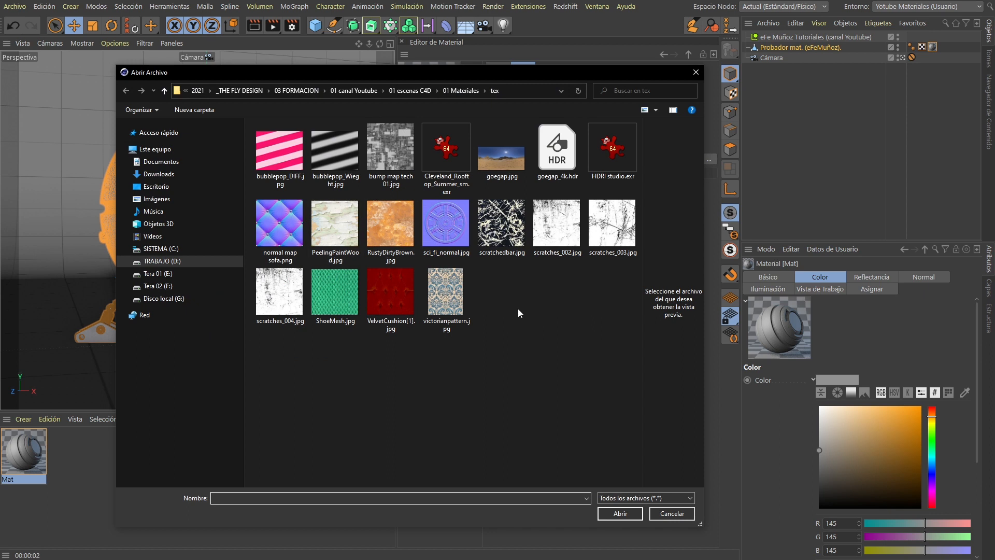
left_click(390, 149)
left_click(621, 514)
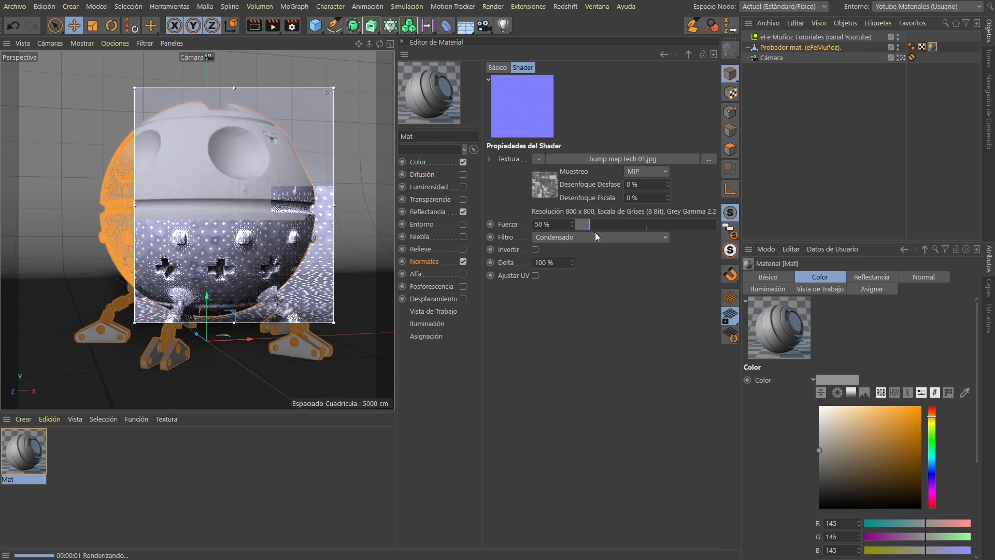
left_click_drag(590, 223, 703, 227)
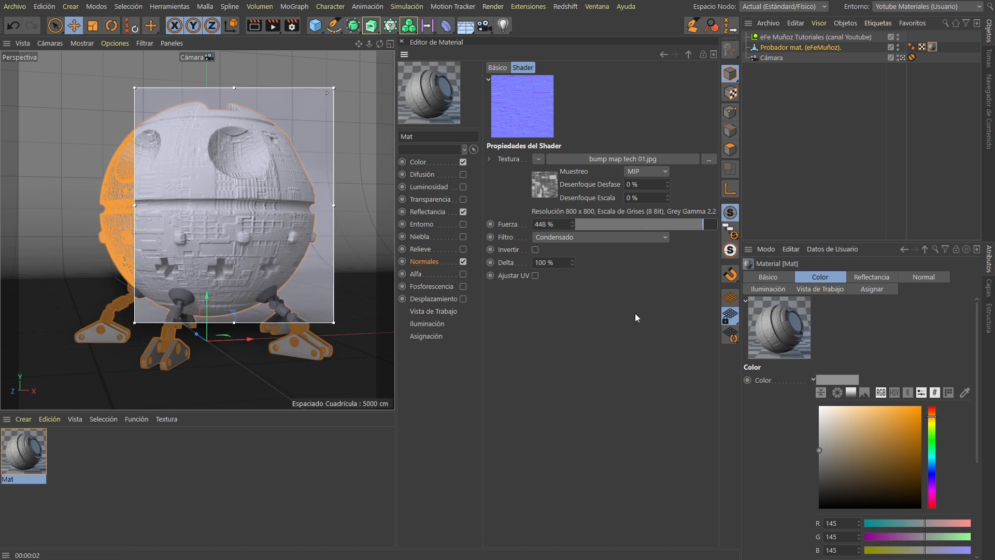
Convert the Normalizador's bump map texture into a Capa shader and add a Brillo / Contraste / Gama effect to it.
left_click(538, 158)
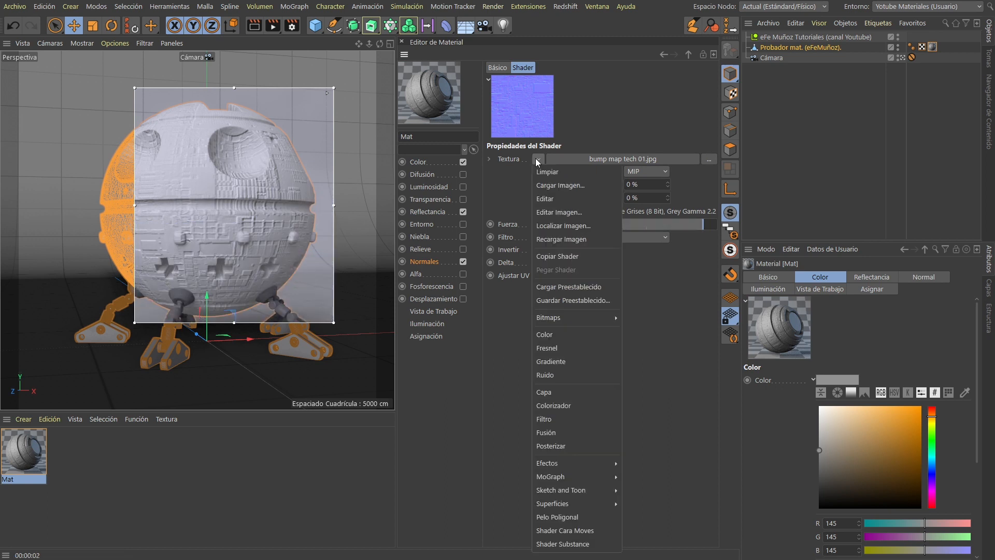
left_click(584, 393)
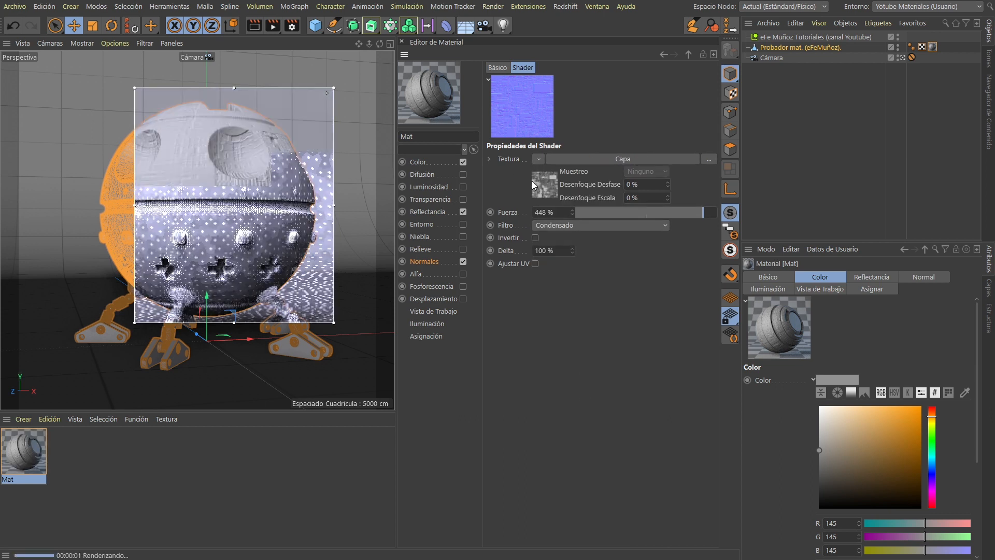
left_click(592, 160)
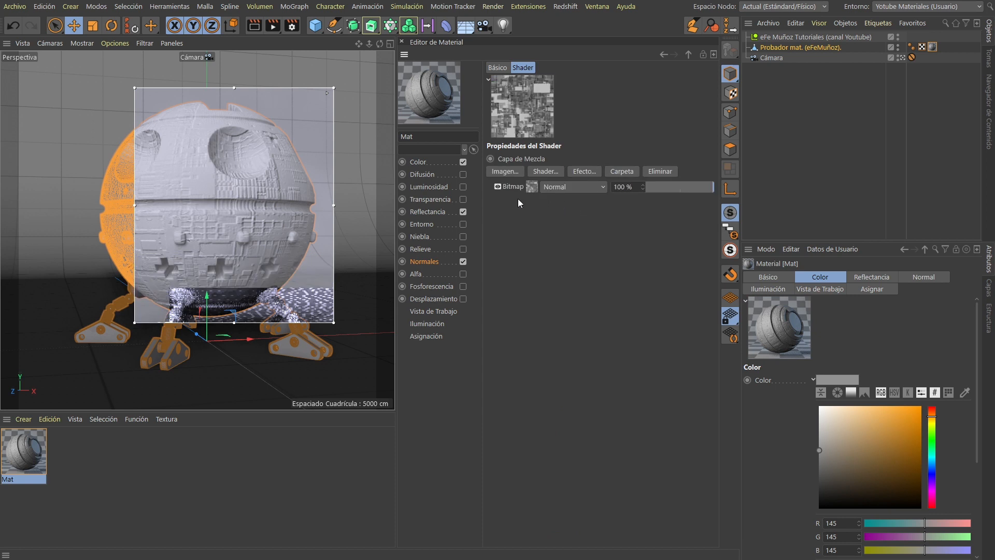
left_click(585, 171)
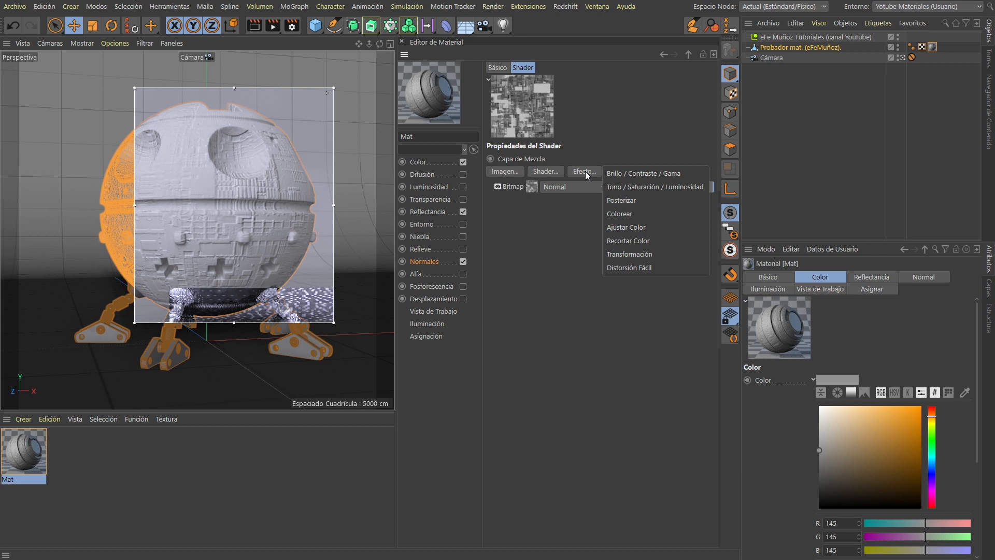
left_click(642, 175)
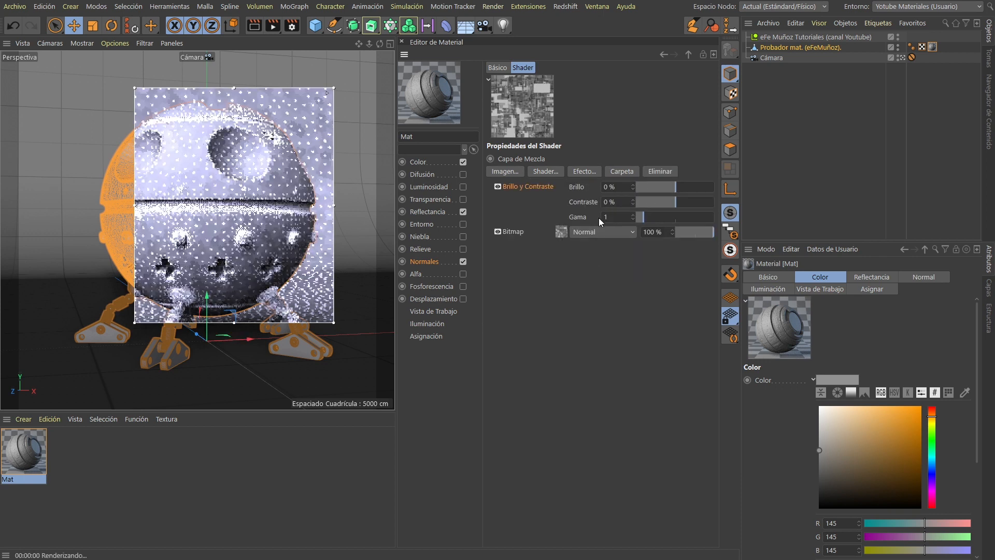
Set the Brillo y Contraste effect to 3 % Brillo and 68 % Contraste.
mouse_move(675, 202)
left_mouse_down()
mouse_move(700, 204)
mouse_move(673, 184)
left_mouse_up()
left_click(689, 187)
left_click(676, 184)
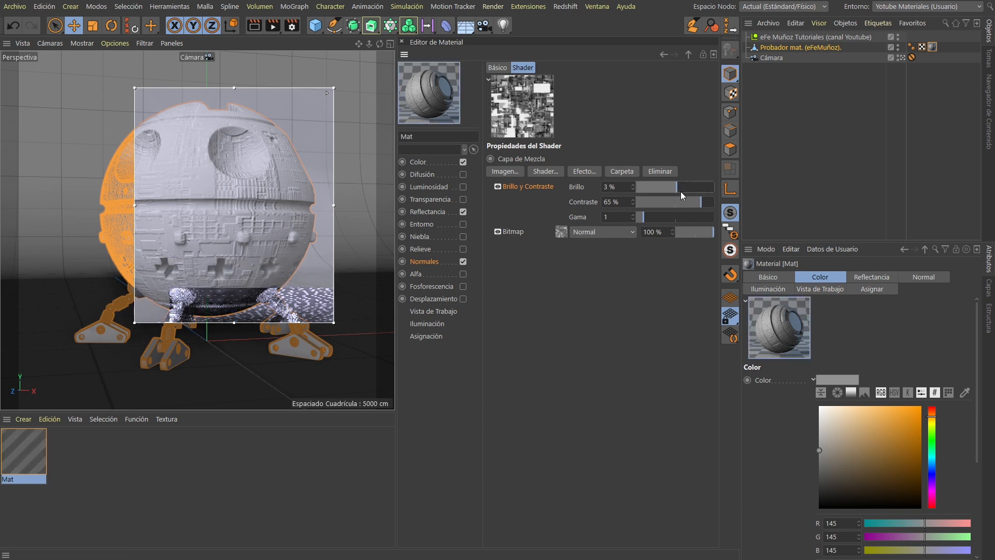
left_click(702, 201)
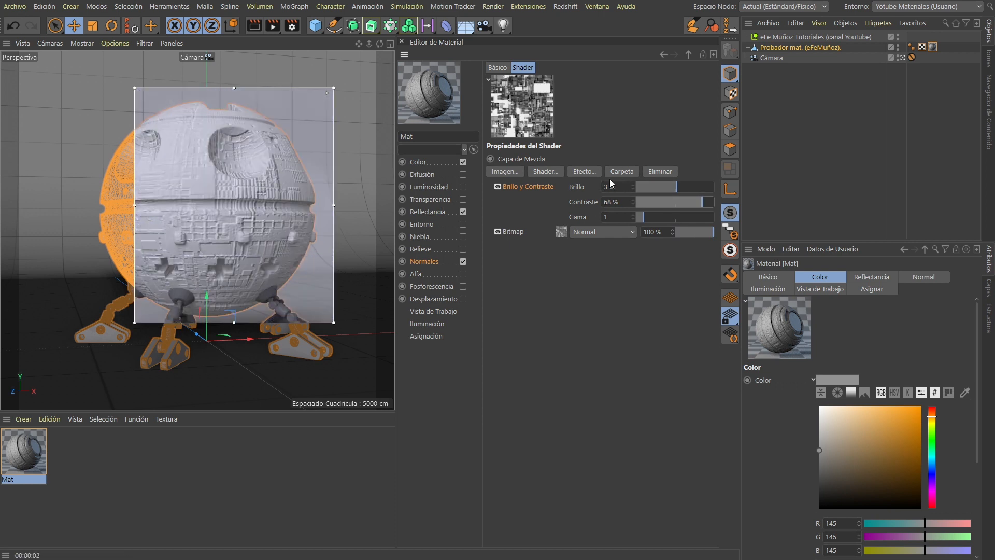
Add a Transformación effect to the Capa shader and set all three scale values to 0.5.
left_click(579, 171)
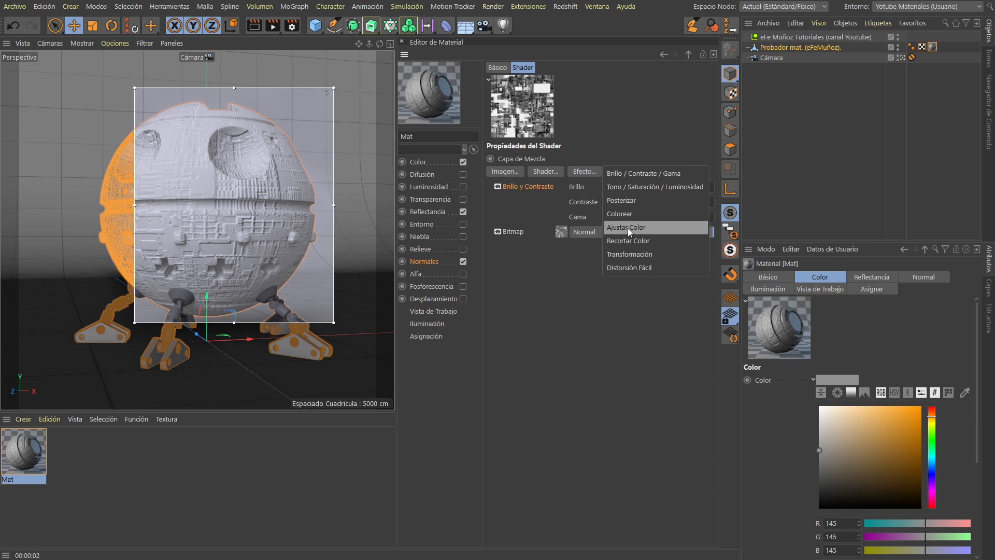
left_click(633, 256)
left_click_drag(605, 202, 556, 203)
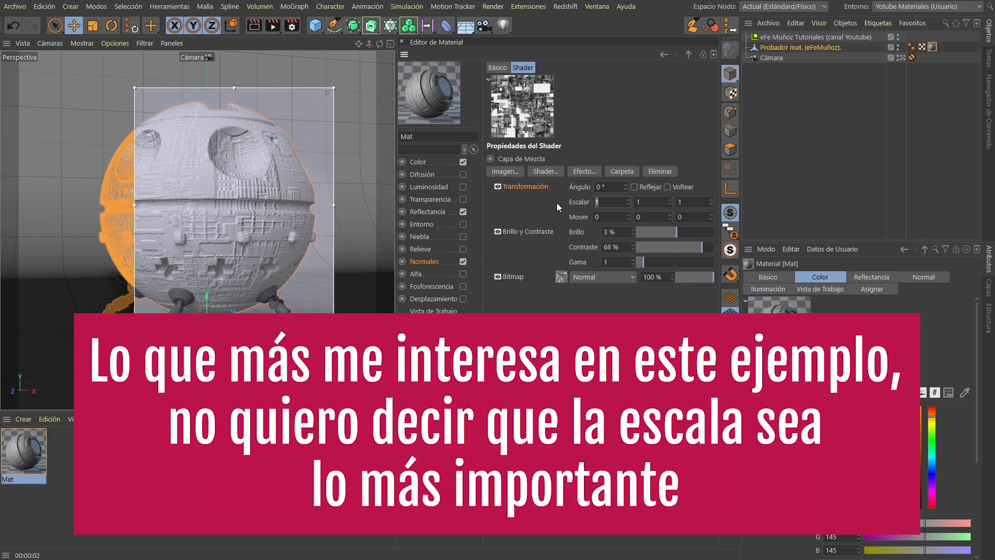
type("0,5")
key("Tab")
type("0,5")
key("Tab")
type("0,5")
key("Tab")
key("Return")
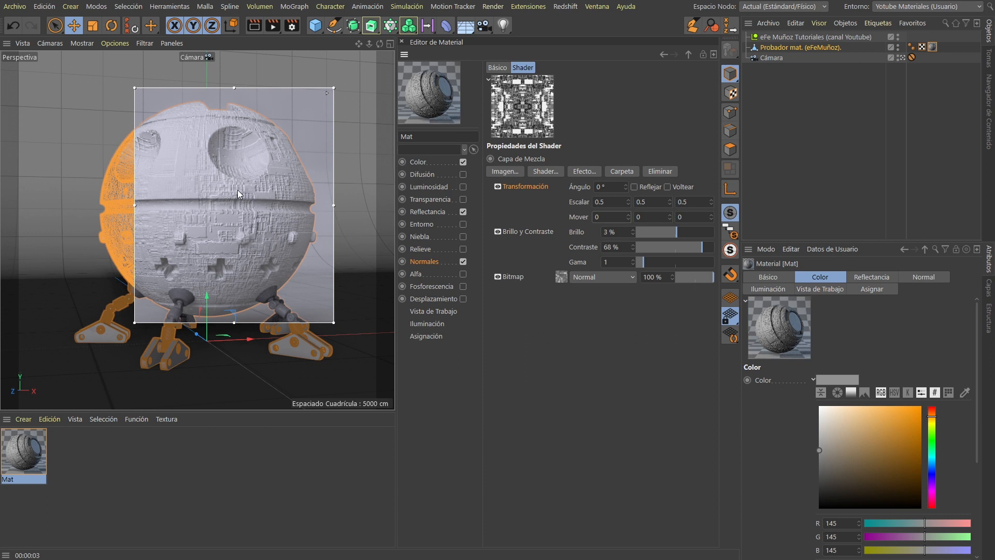
Disable the material's Normales channel, enable the Alfa channel and show its settings.
left_click(462, 262)
left_click(425, 261)
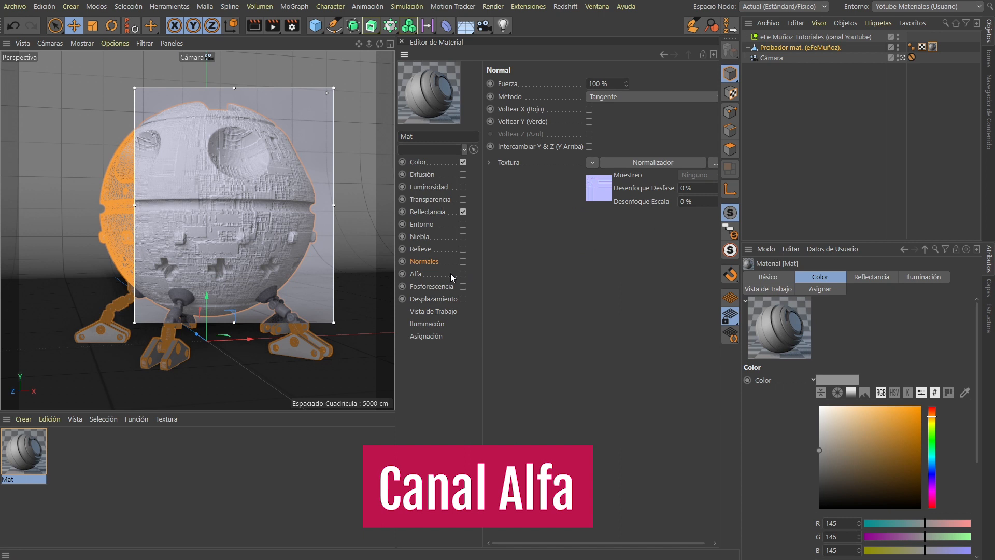
left_click(463, 273)
left_click(434, 275)
Load leaf alfa.jpg as the texture of the Alfa channel.
left_click(516, 161)
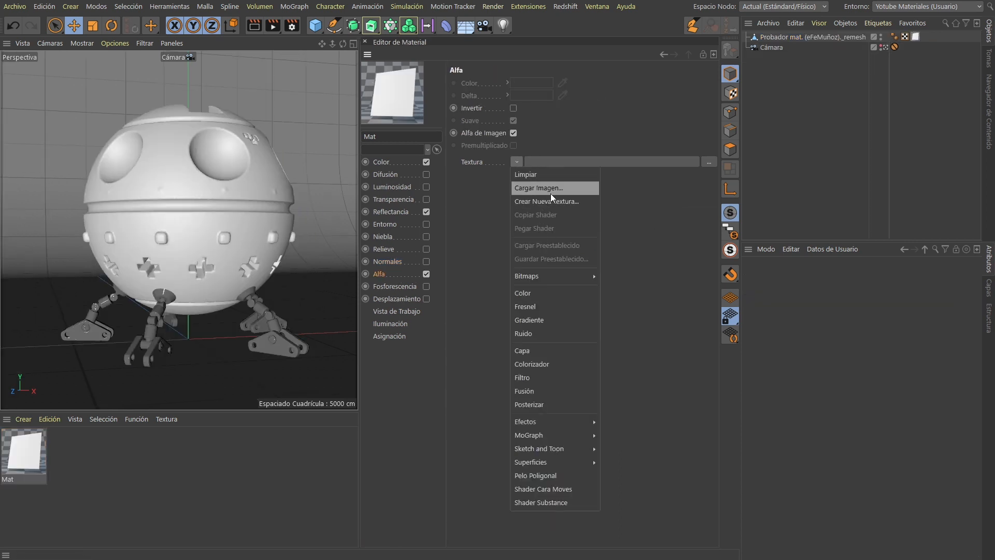
left_click(550, 192)
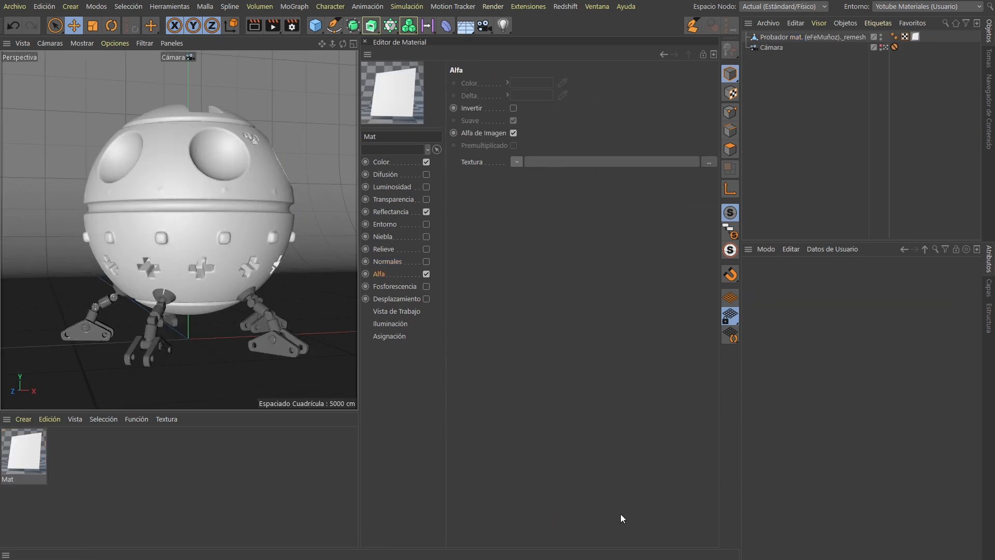
left_click(288, 282)
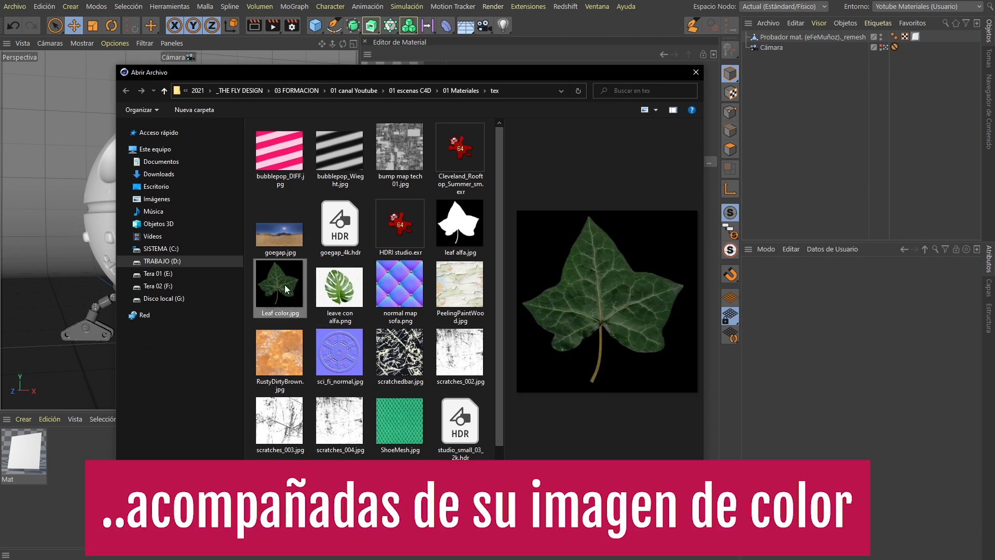
left_click(468, 228)
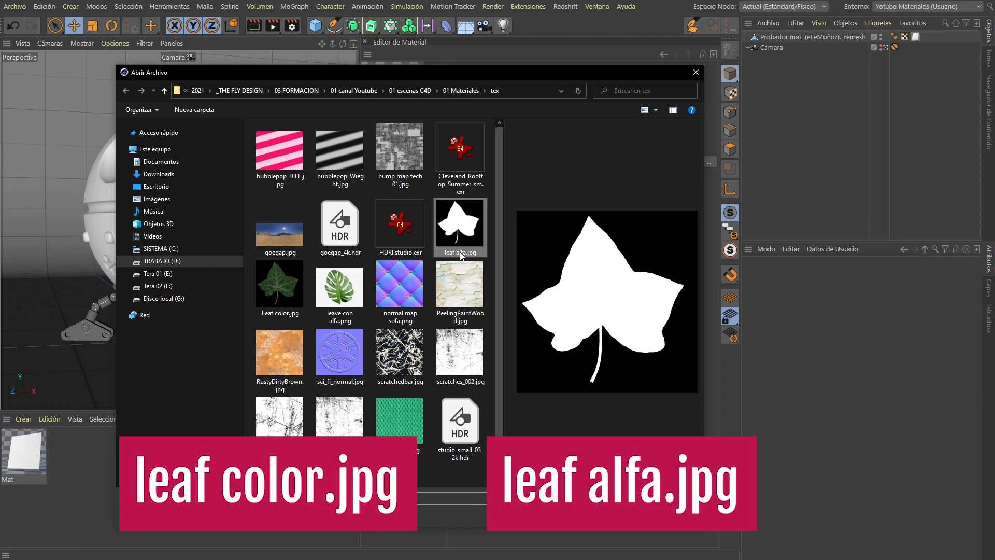
left_click(627, 515)
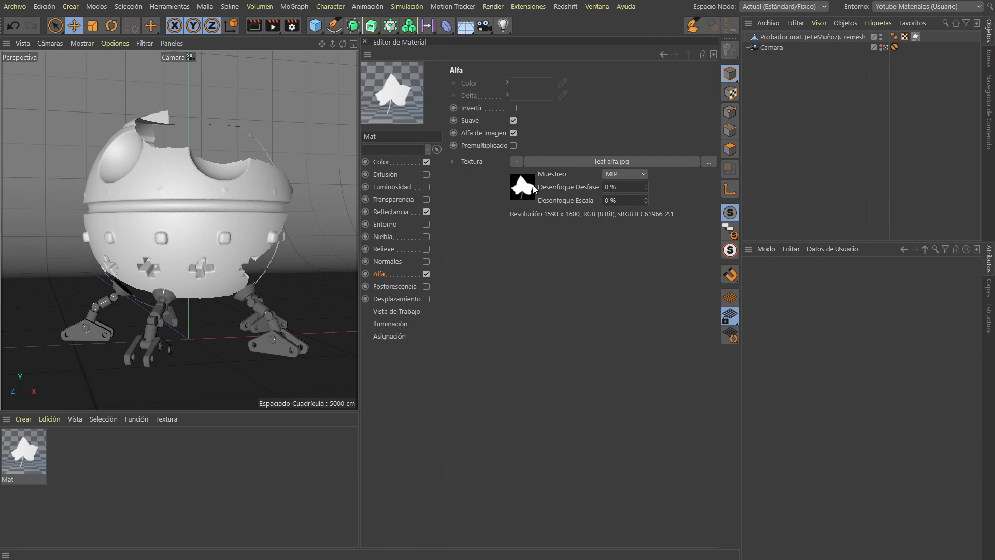
Convert the Alfa channel's leaf texture into a Capa shader and add a Transformación effect to it.
left_click(516, 161)
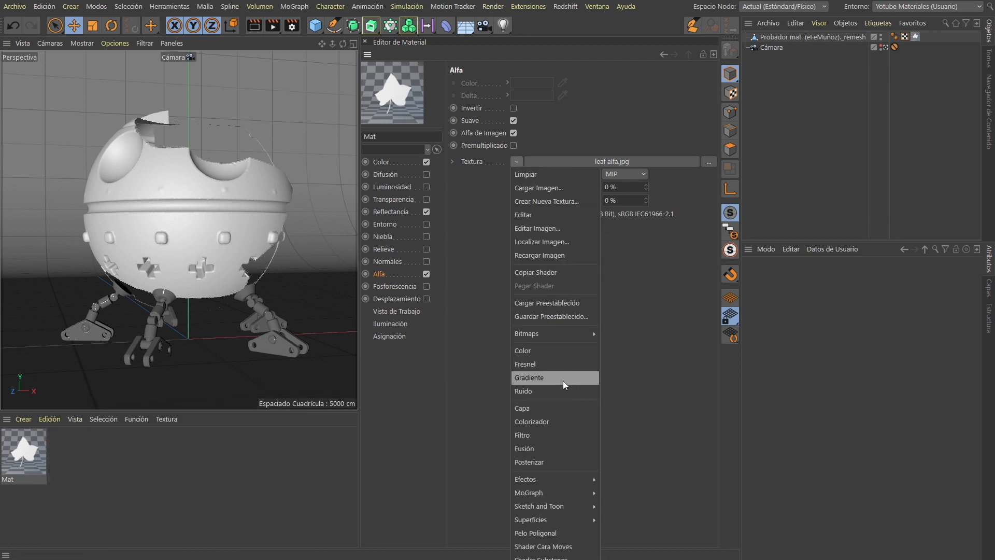
left_click(565, 409)
left_click(601, 161)
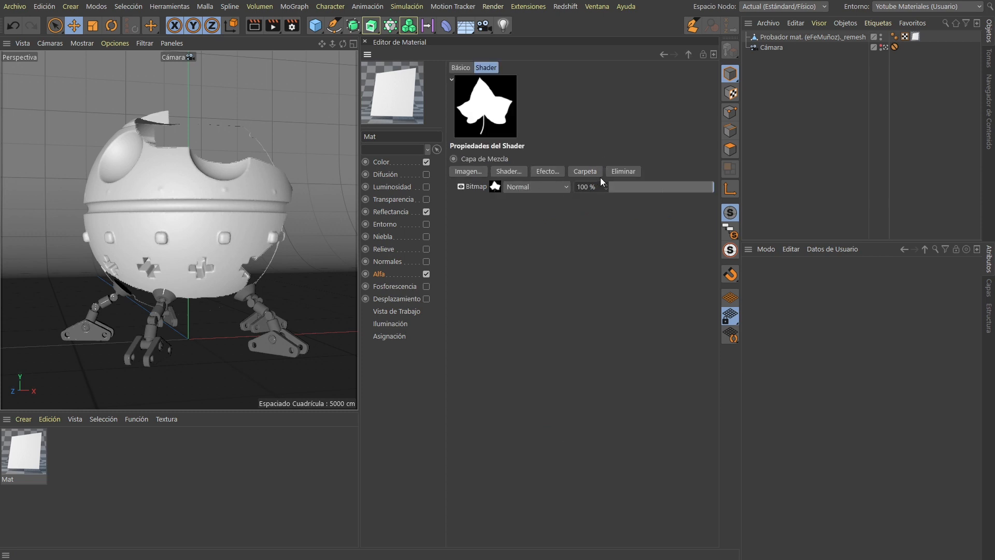
left_click(556, 170)
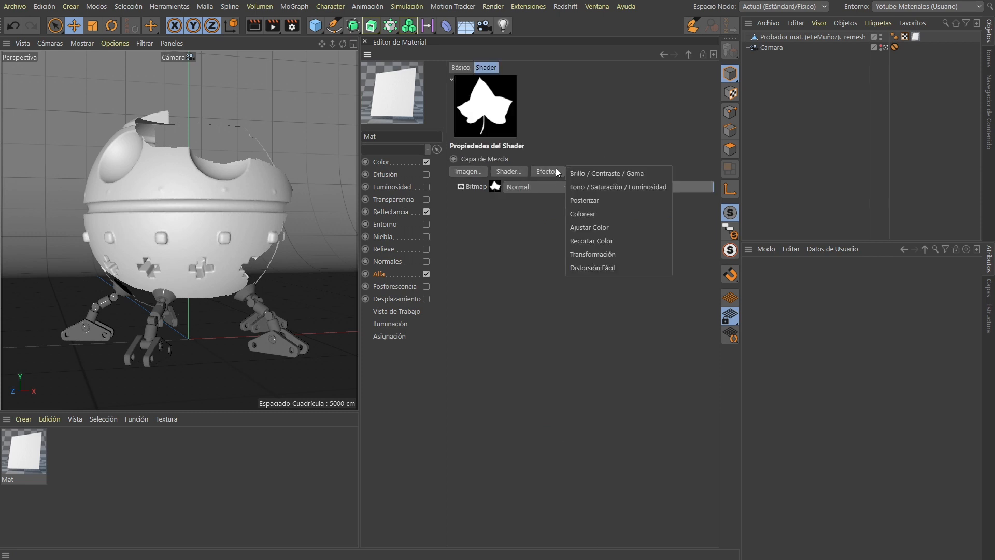
left_click(601, 254)
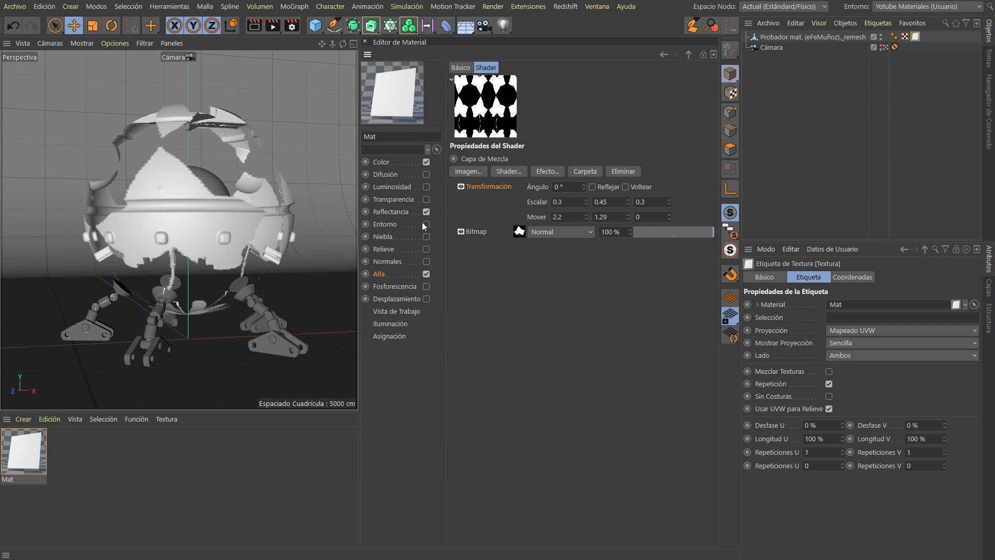
Copy the Alfa channel's Capa shader and paste it into the Color channel's texture.
left_click(403, 275)
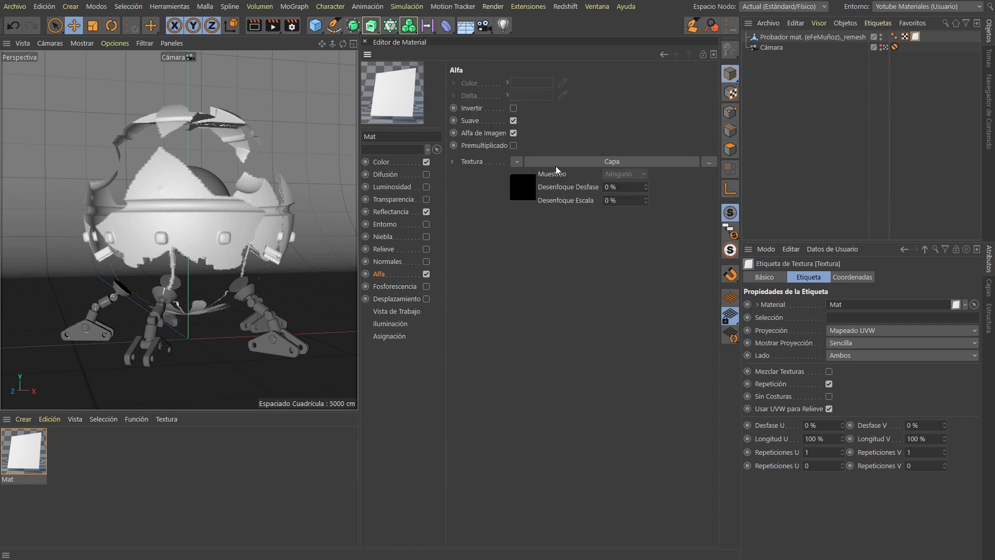
left_click(517, 162)
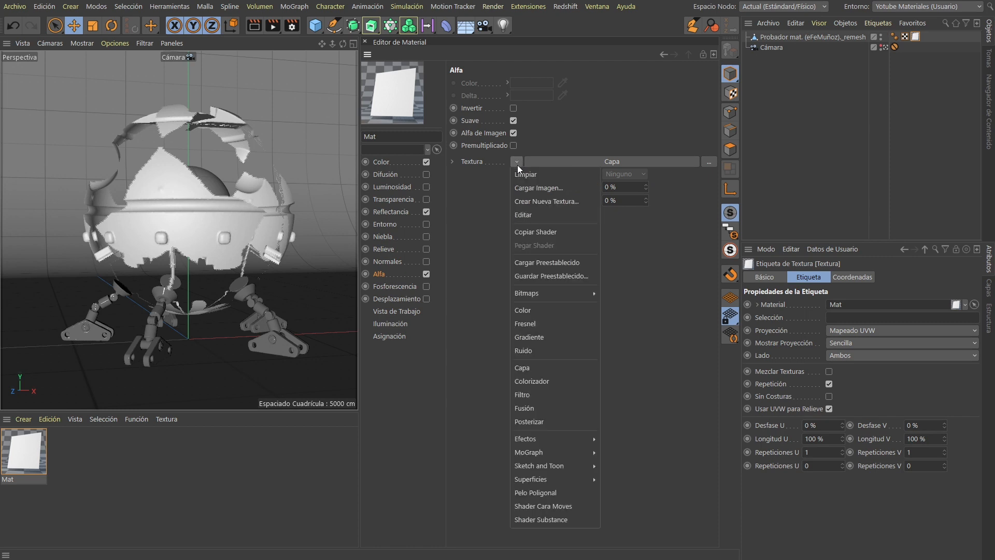
left_click(541, 231)
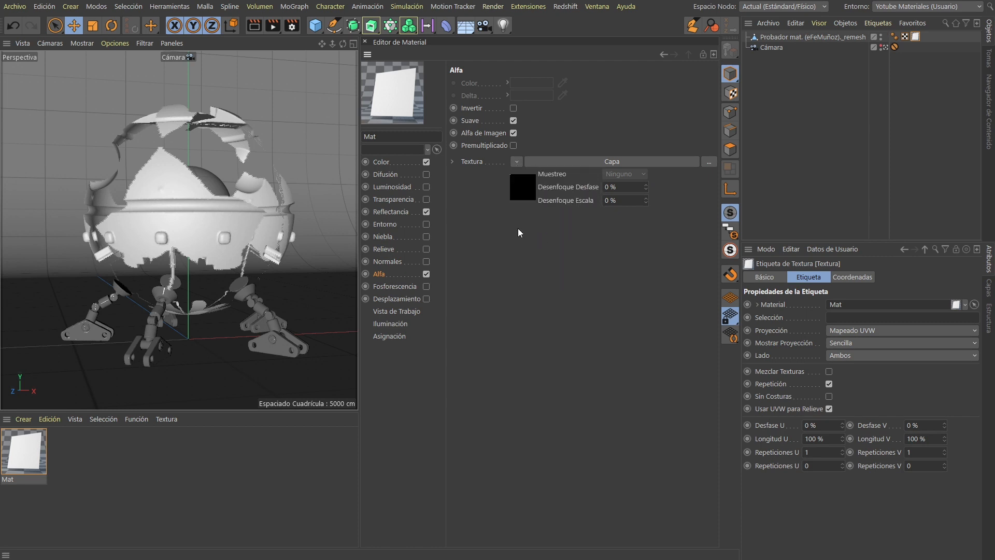
left_click(400, 164)
left_click(527, 321)
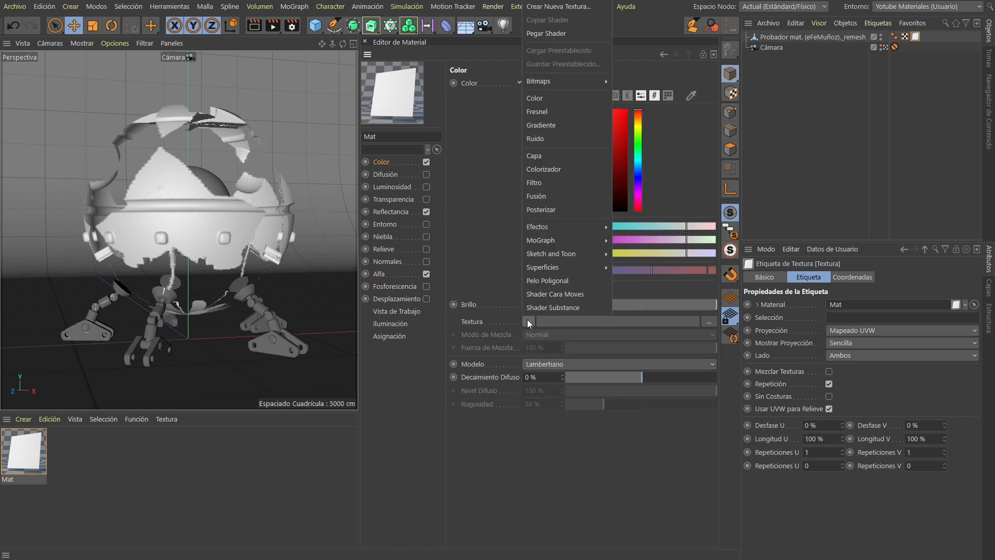
left_click(576, 33)
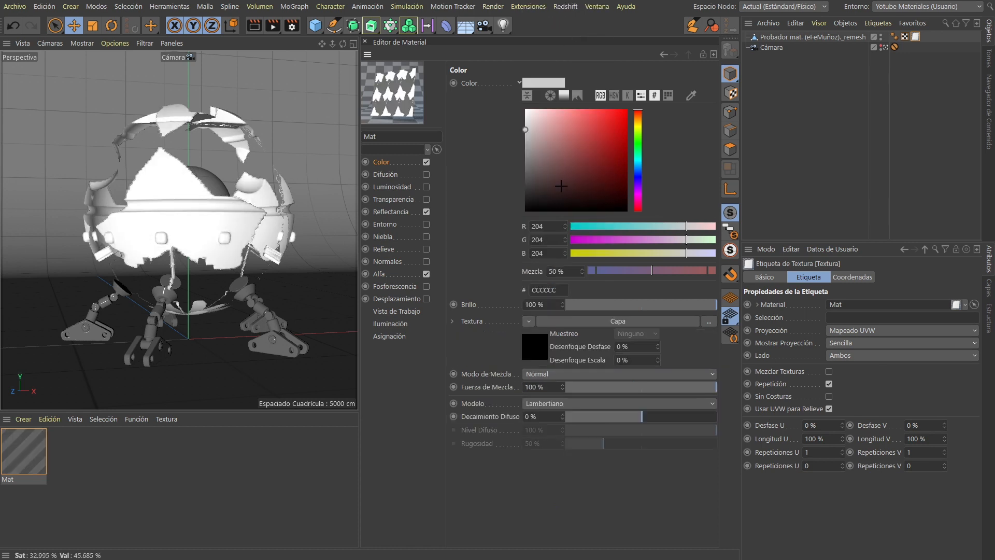
Replace the bitmap inside the Color channel's Capa shader with Leaf color.jpg.
left_click(601, 320)
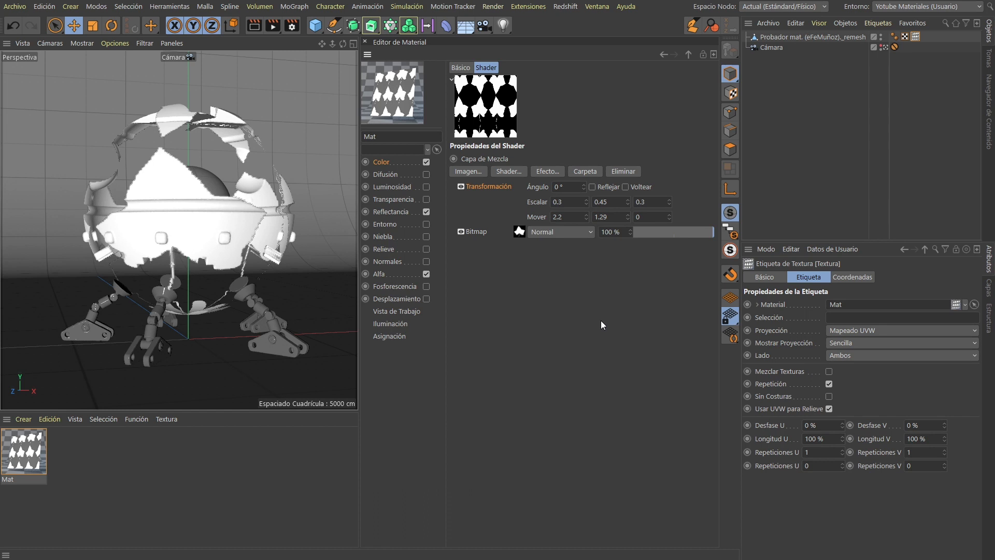
double_click(520, 231)
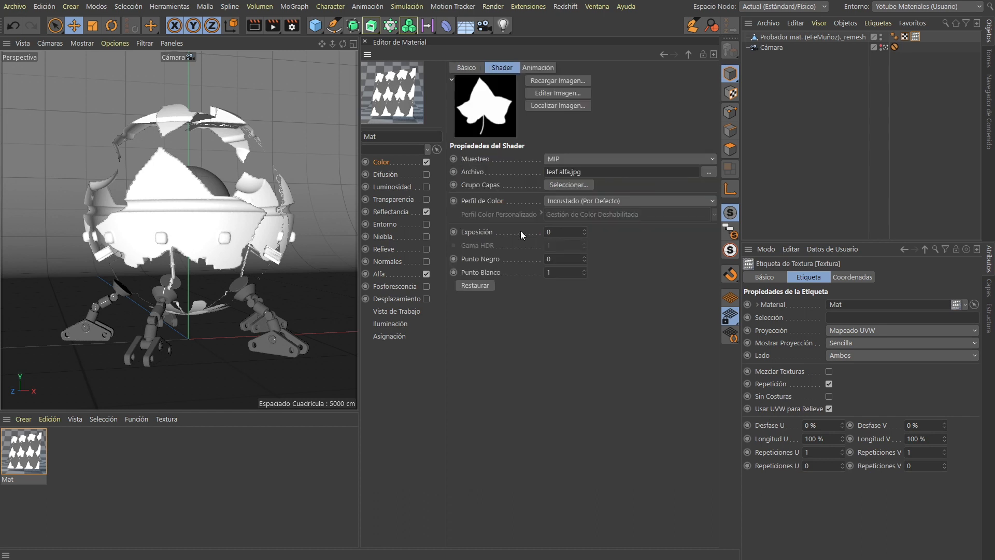
left_click(275, 265)
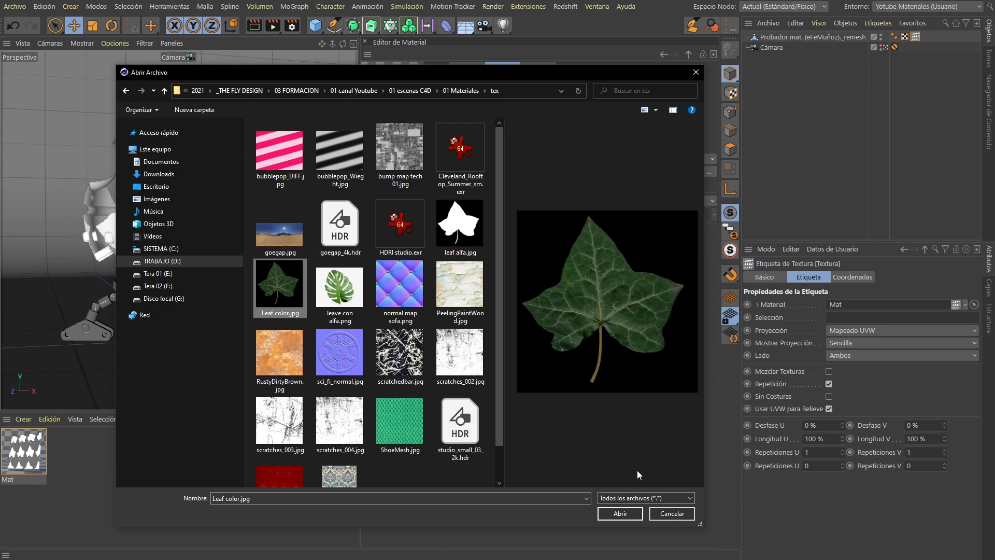
left_click(620, 513)
Turn off Alfa de Imagen in the Alfa channel and render the view with the leaf cutouts.
left_click(244, 192)
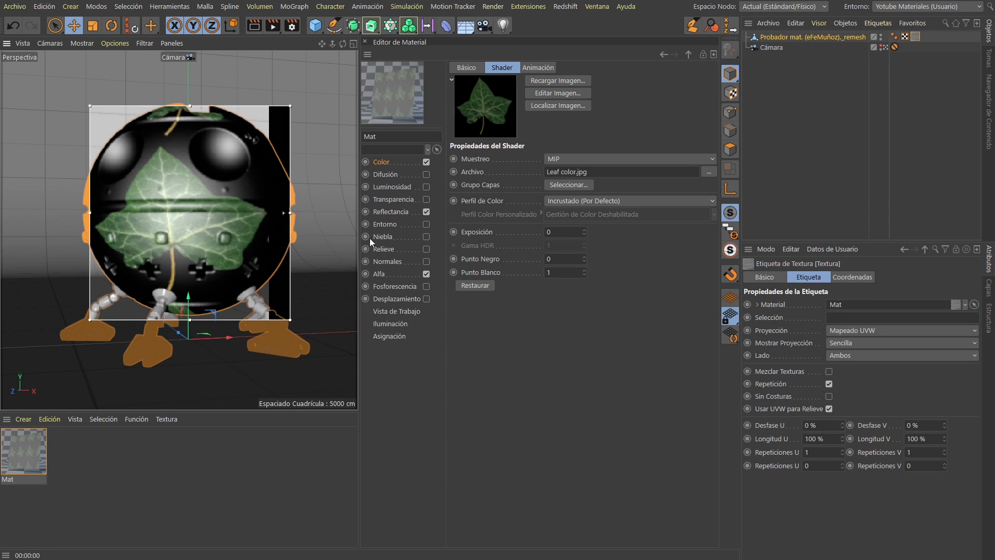
left_click(380, 274)
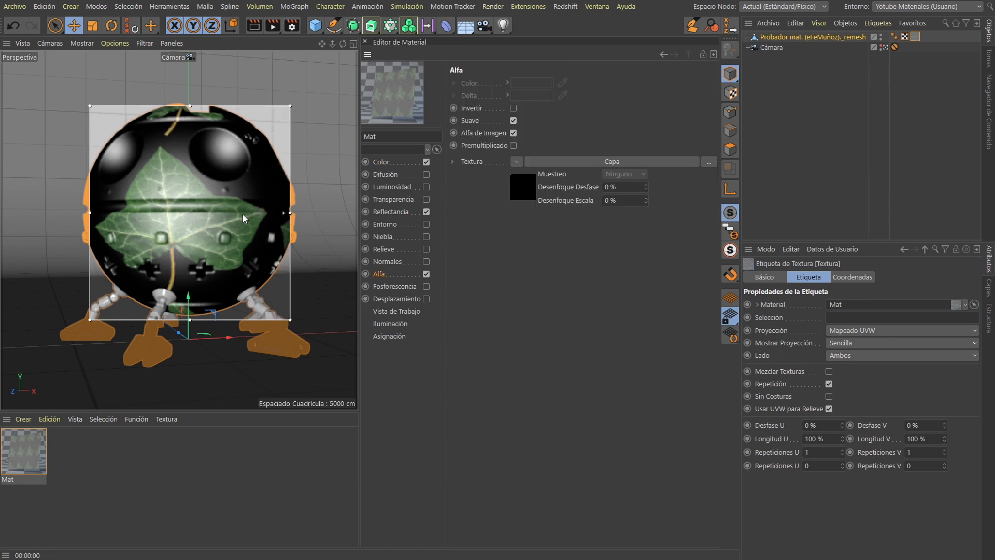
left_click(513, 133)
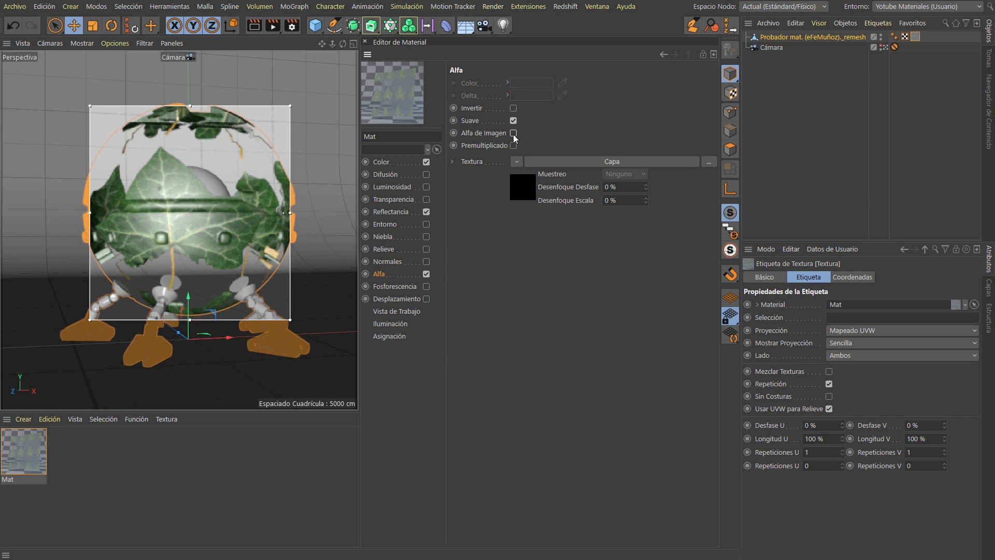
left_click(253, 26)
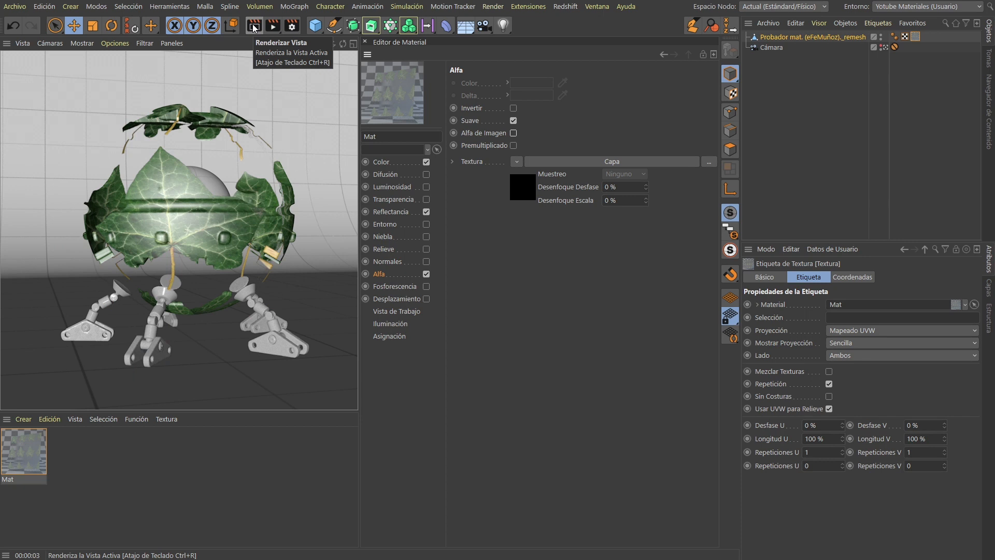
Enable the Relieve channel and paste the copied leaf Capa shader as its texture.
left_click(404, 163)
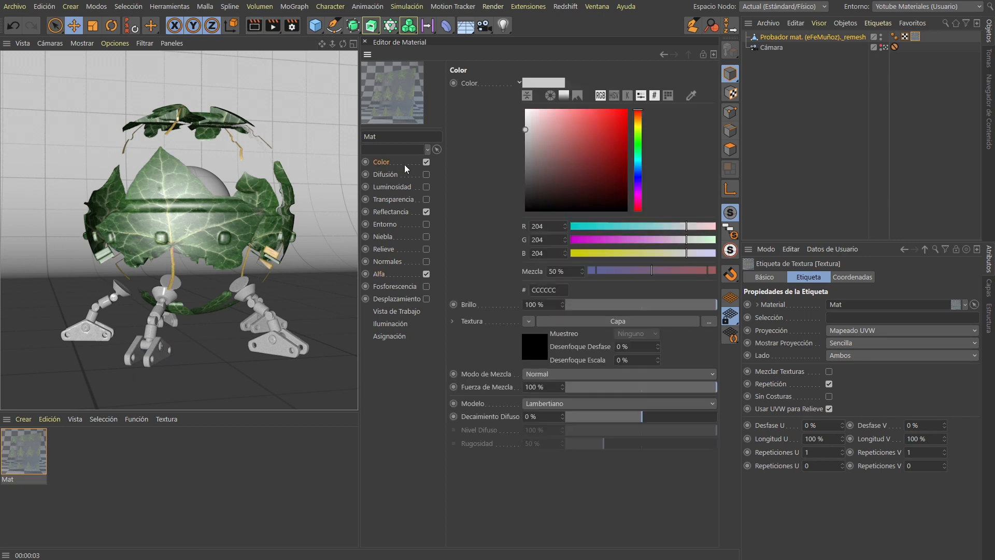
left_click(386, 249)
left_click(426, 249)
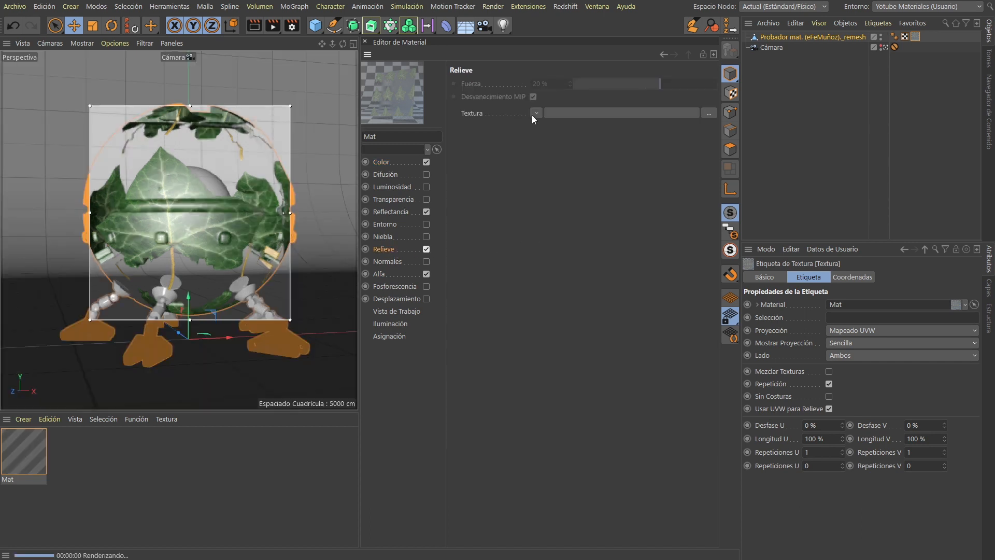
left_click(535, 113)
left_click(564, 181)
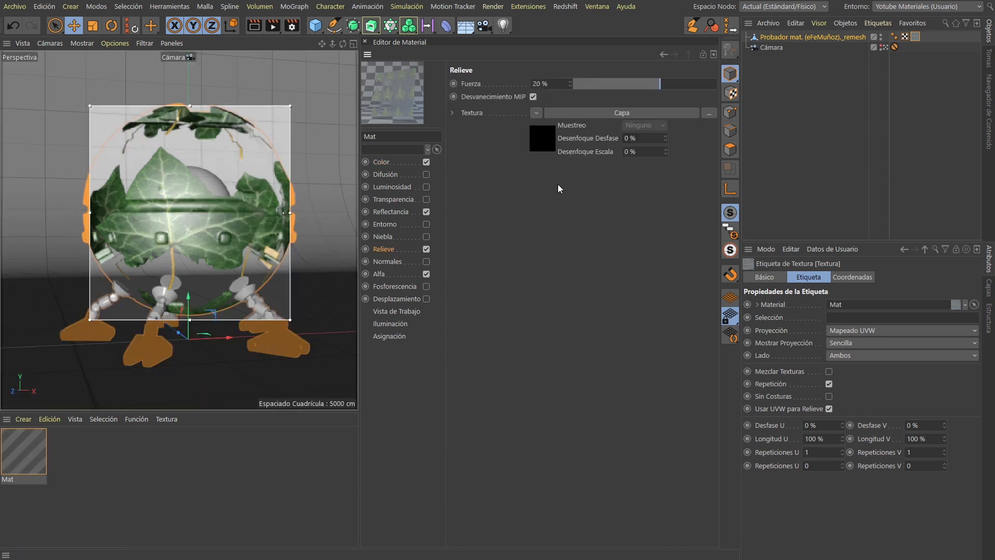
Add an HSL effect to the Relieve channel's Capa shader and set its Saturación to -100%.
left_click(599, 112)
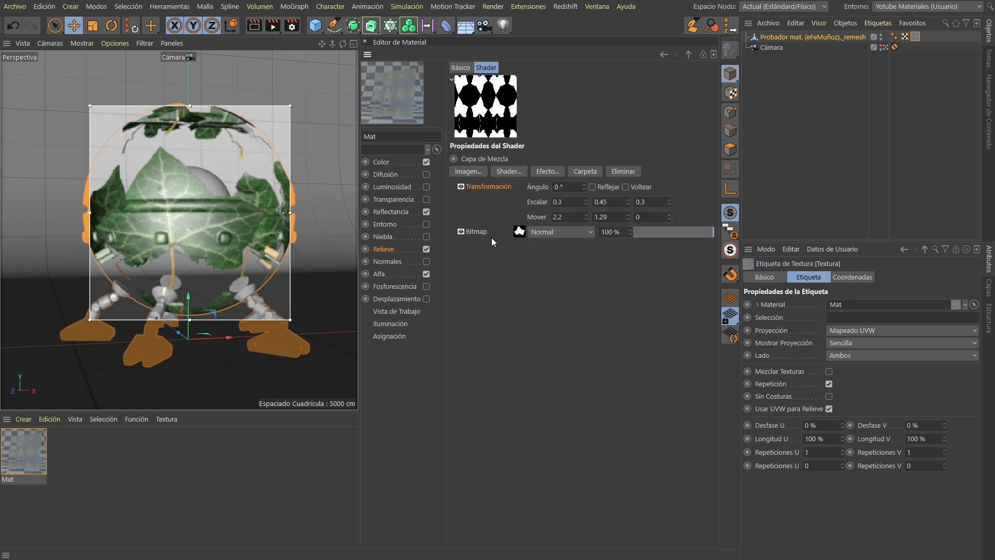
left_click(549, 172)
left_click(575, 186)
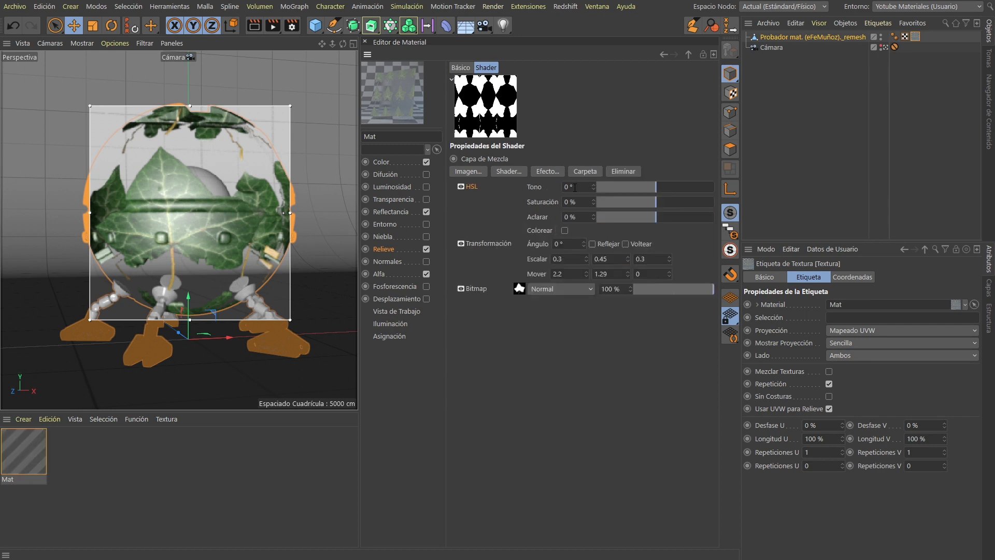
left_click_drag(648, 202, 568, 204)
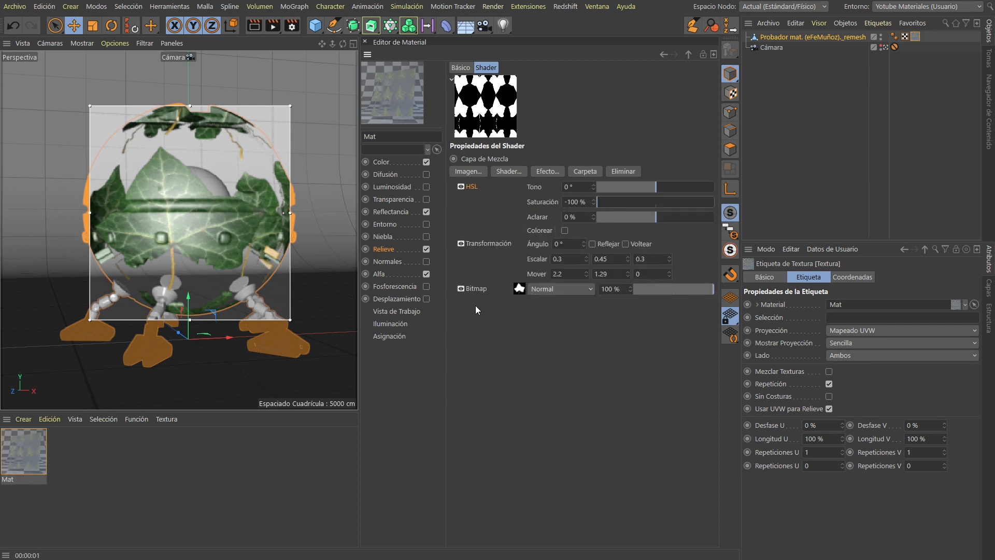
Replace the bitmap inside the Relieve channel's Capa shader with Leaf color.jpg.
left_click(487, 289)
left_click(520, 289)
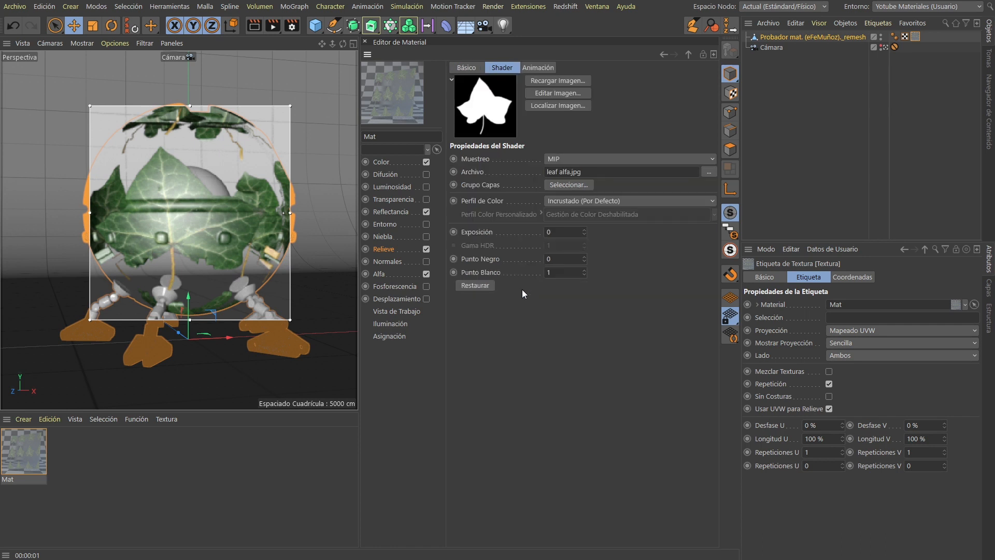
left_click(708, 172)
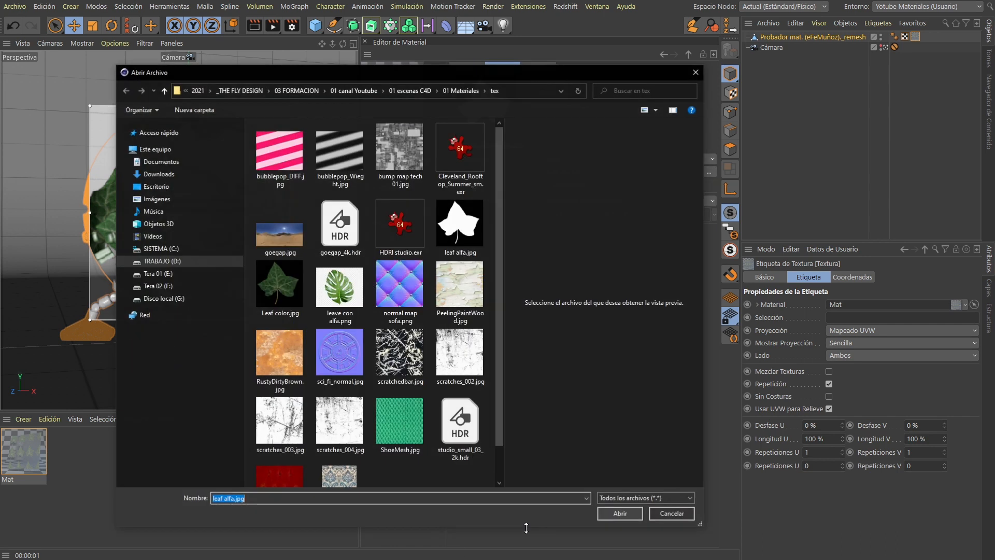
left_click(276, 308)
left_click(620, 514)
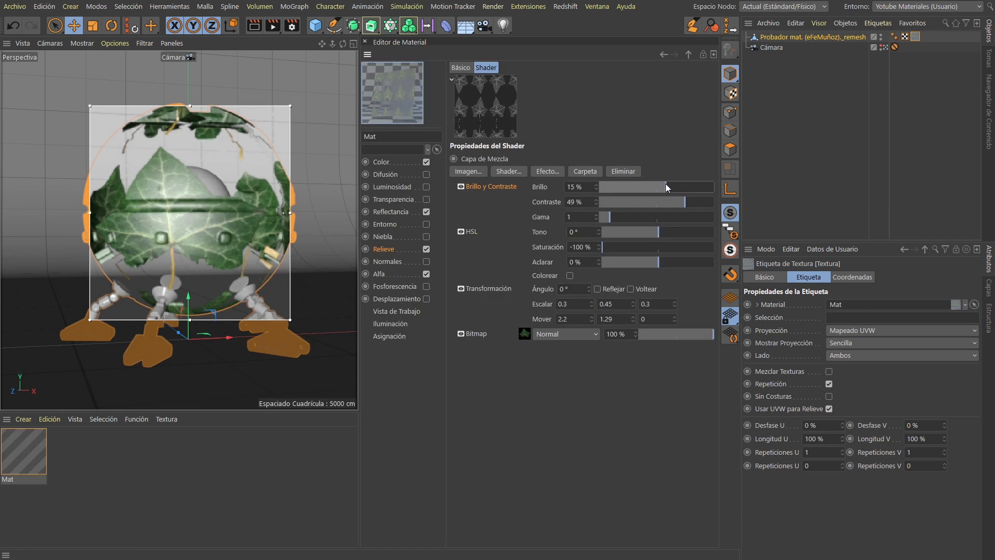
Adjust brightness and contrast with a Brillo y Contraste effect in the Relieve shader and set the channel's Fuerza to 68%.
left_click_drag(666, 183, 662, 185)
left_click(701, 200)
left_click_drag(667, 189, 679, 188)
left_click(667, 186)
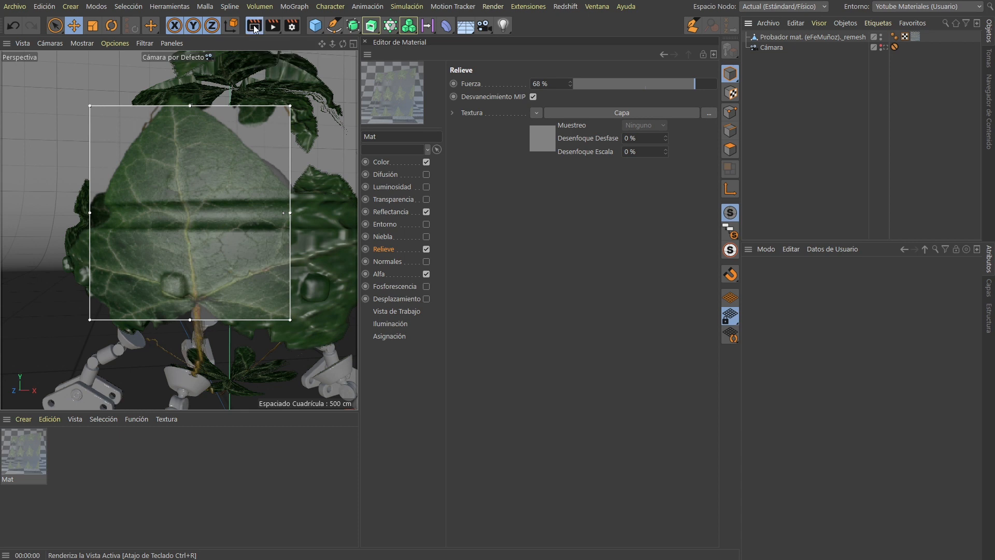
Render close-up views of the leaves to examine their relief.
left_click(254, 26)
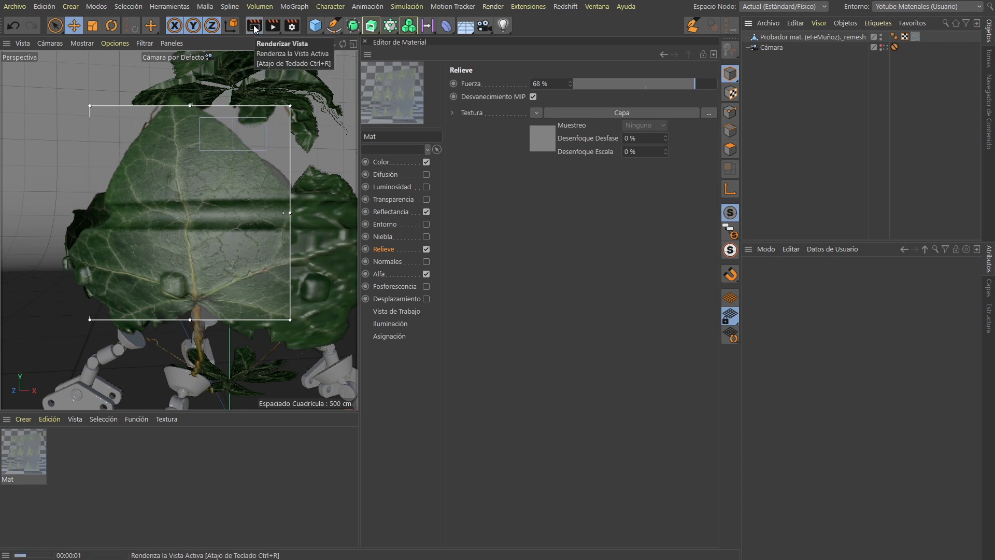
scroll(194, 175, "up", 3)
left_click(258, 27)
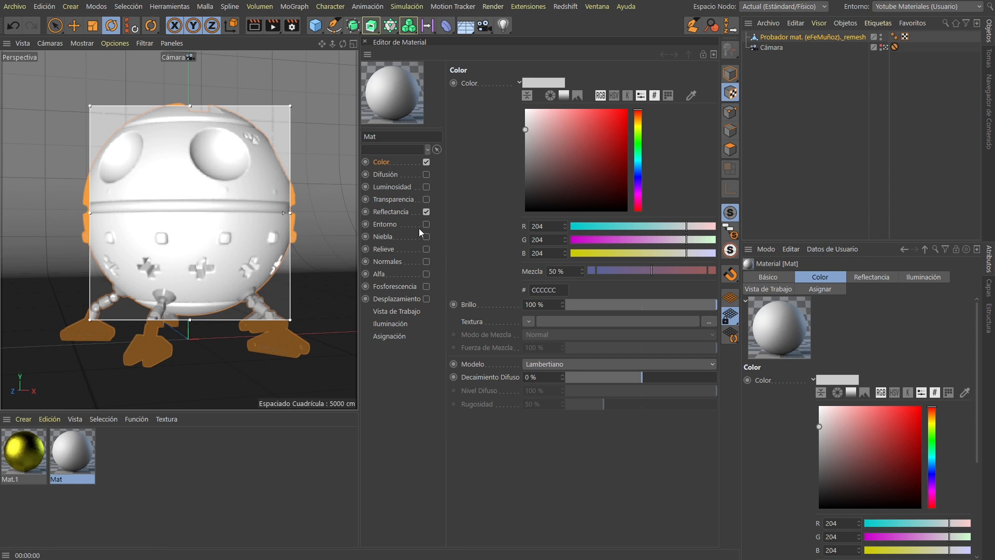
Disable Mat's Reflectancia channel, enable Alfa and load logo-the-fly-mosca-512x512.png as the Alfa texture.
left_click(426, 211)
left_click(407, 274)
left_click(426, 274)
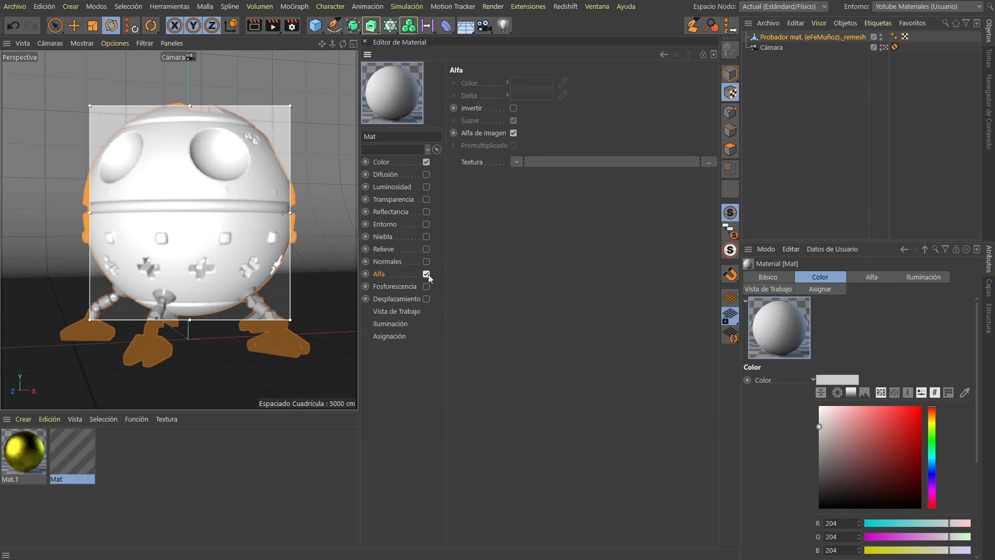
left_click(708, 162)
double_click(668, 218)
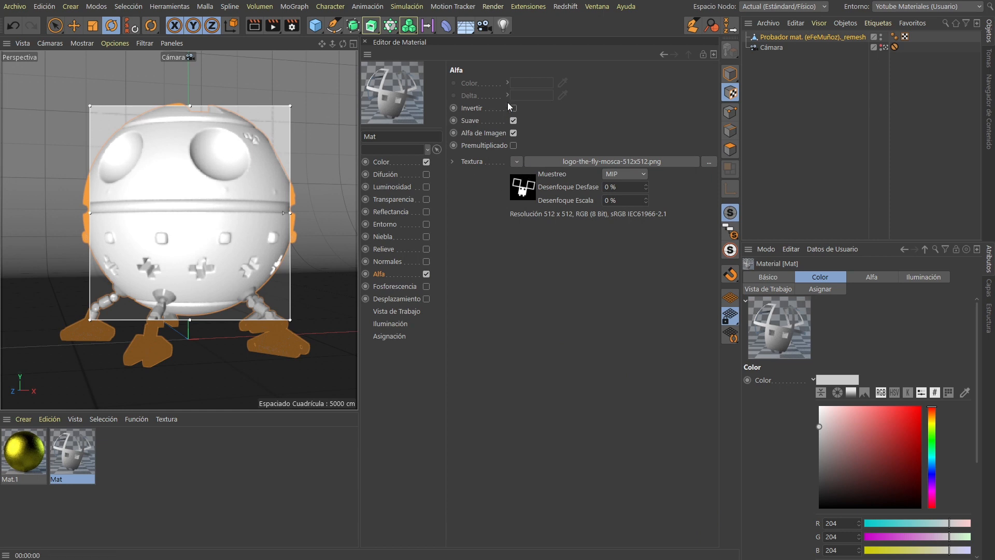
Use logo-the-fly-mosca-512x512.png as the Color texture and apply Mat to the robot.
left_click(405, 162)
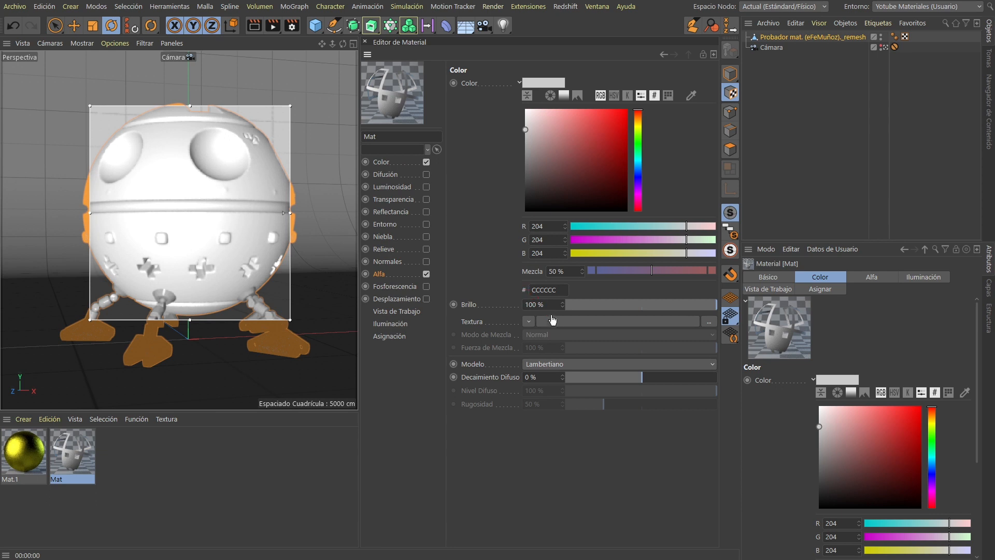
left_click_drag(552, 324, 553, 324)
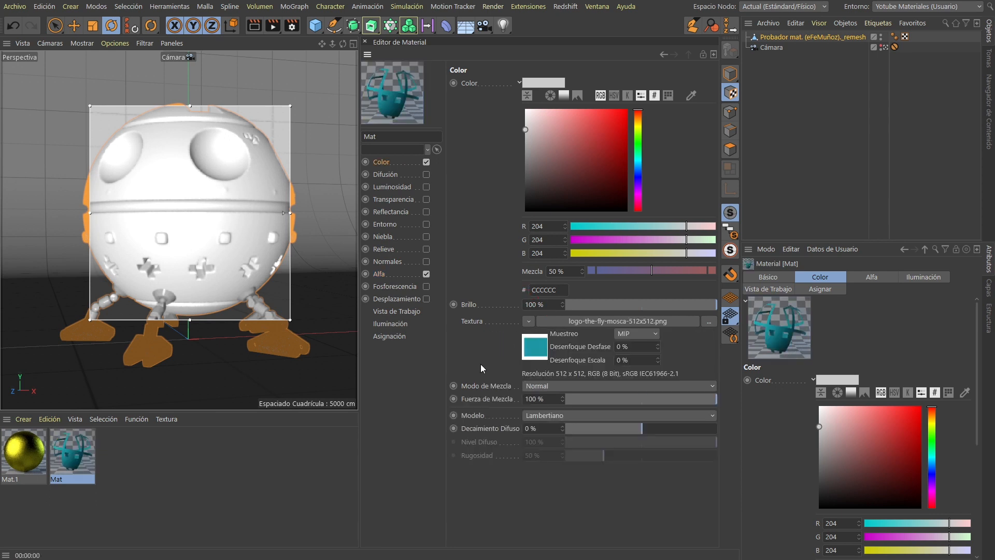
left_click_drag(74, 454, 179, 208)
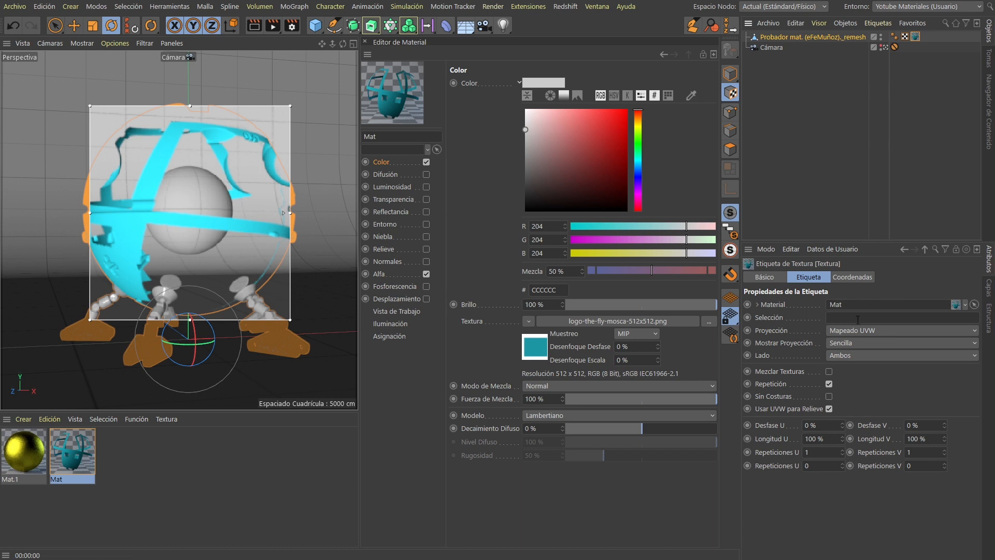
Set the Mat texture tag's projection to Cilíndrica and fit it to the object.
left_click(885, 332)
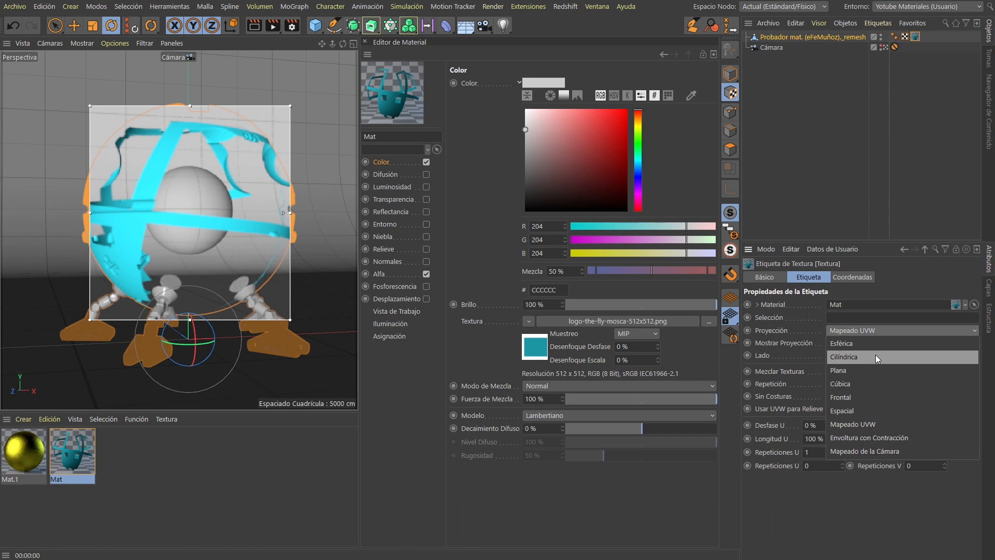
left_click(875, 355)
left_click(876, 24)
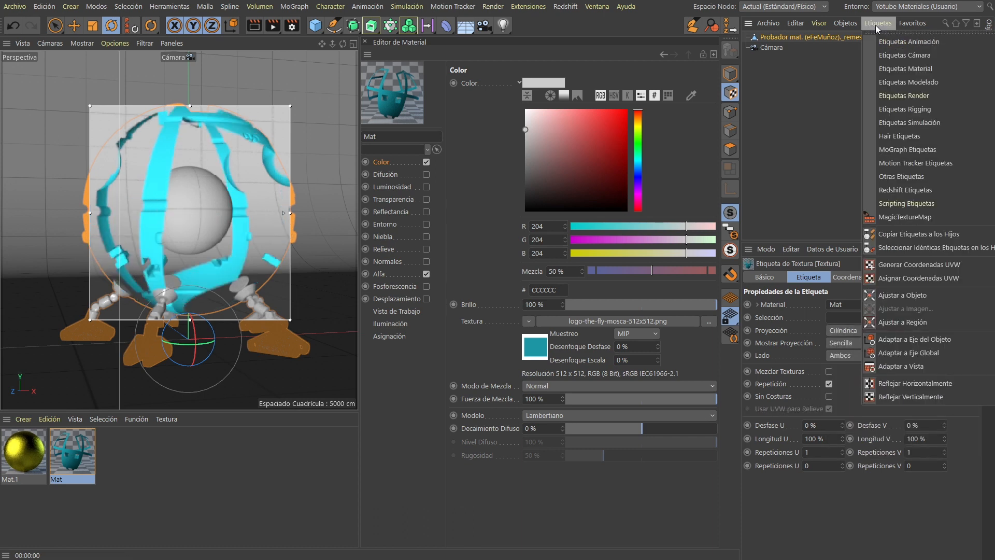
left_click(915, 294)
left_click(496, 313)
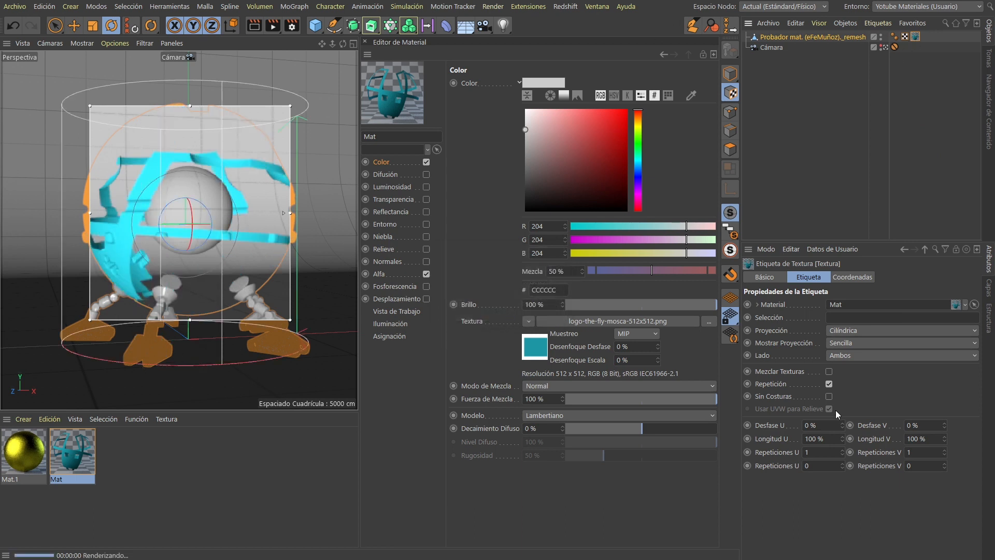
Scale the logo texture to Longitud U 35% and Longitud V 60%.
left_click_drag(842, 439, 841, 474)
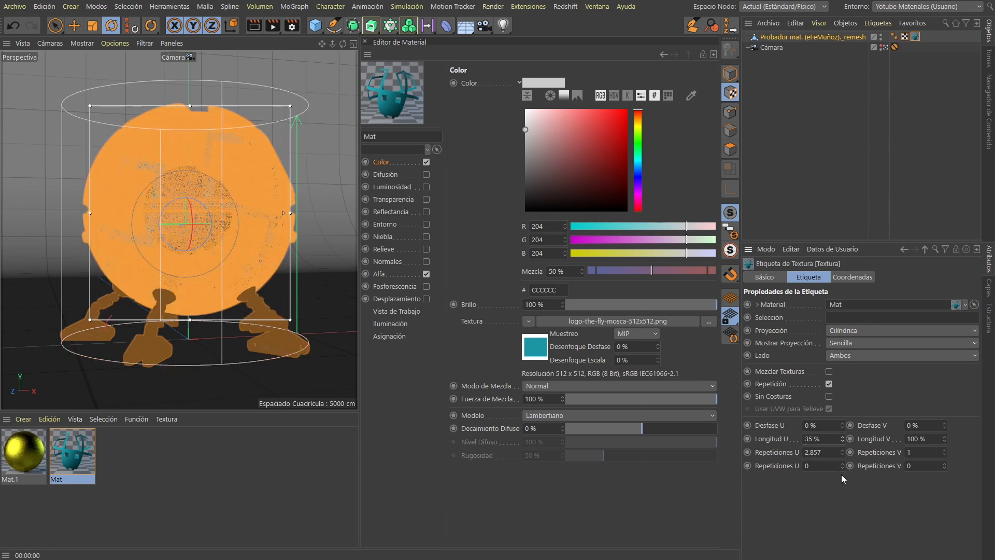
left_click(907, 439)
left_click_drag(945, 440, 950, 463)
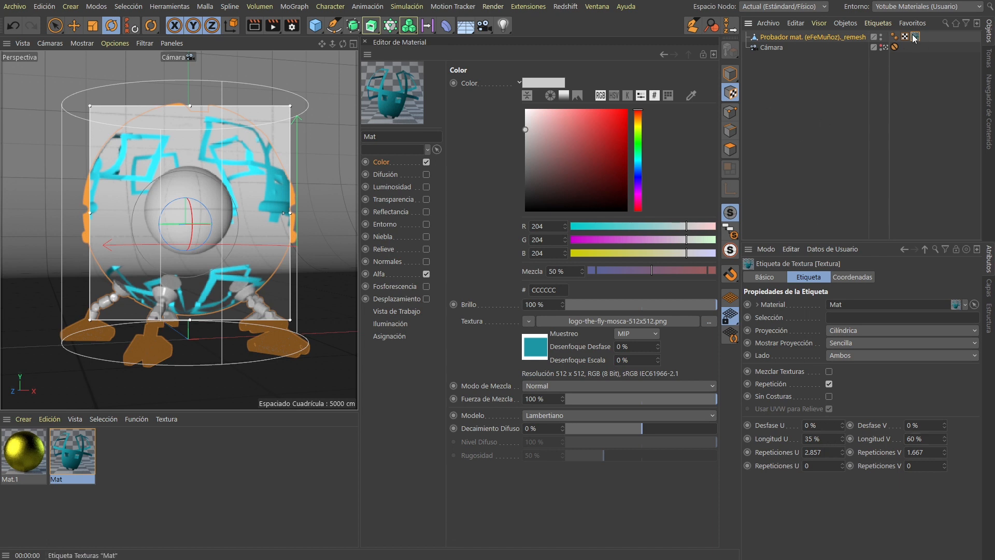
Turn off Repetición for the logo tag and position it with Desfase U 62%, Desfase V 10% and Longitud U 19%.
left_click(829, 383)
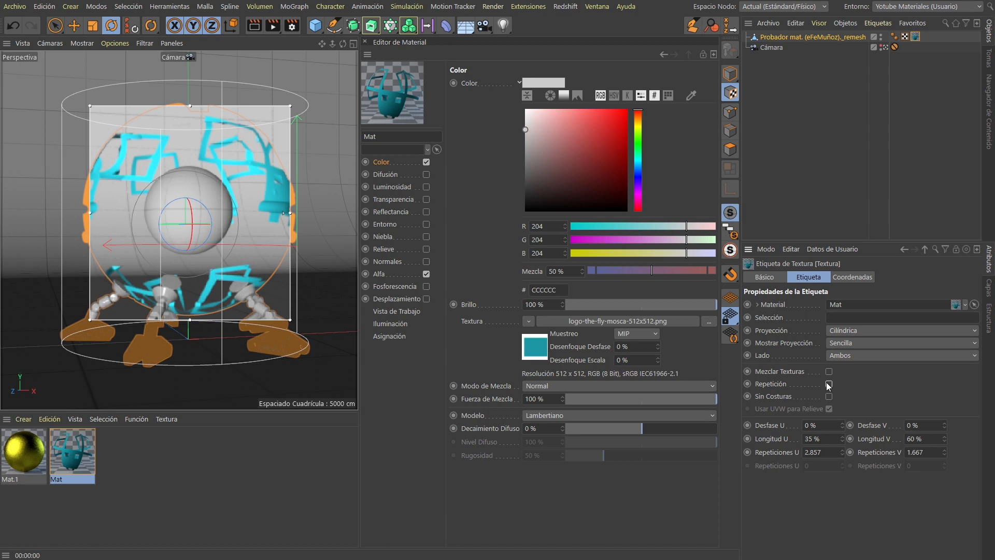
left_click(842, 38)
left_click(915, 37)
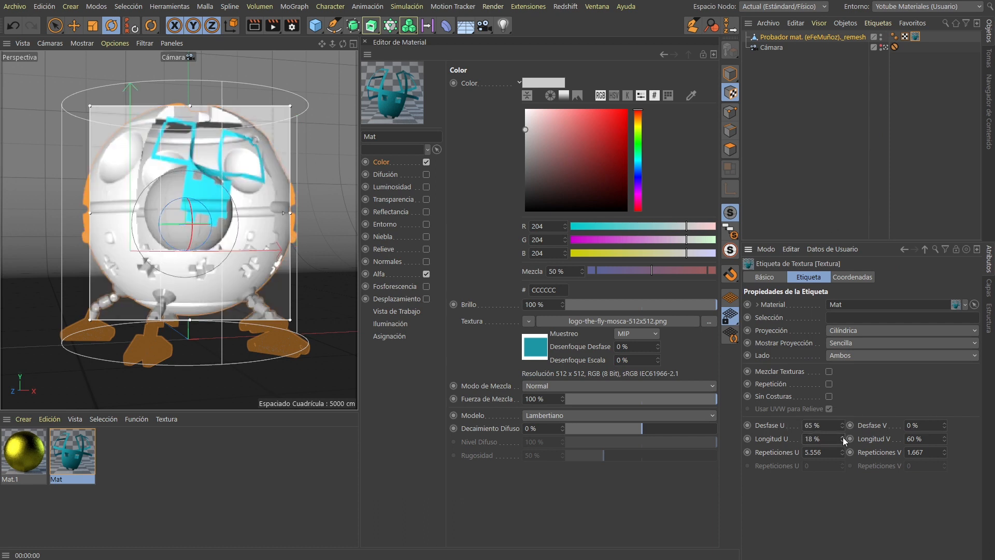
left_click(843, 438)
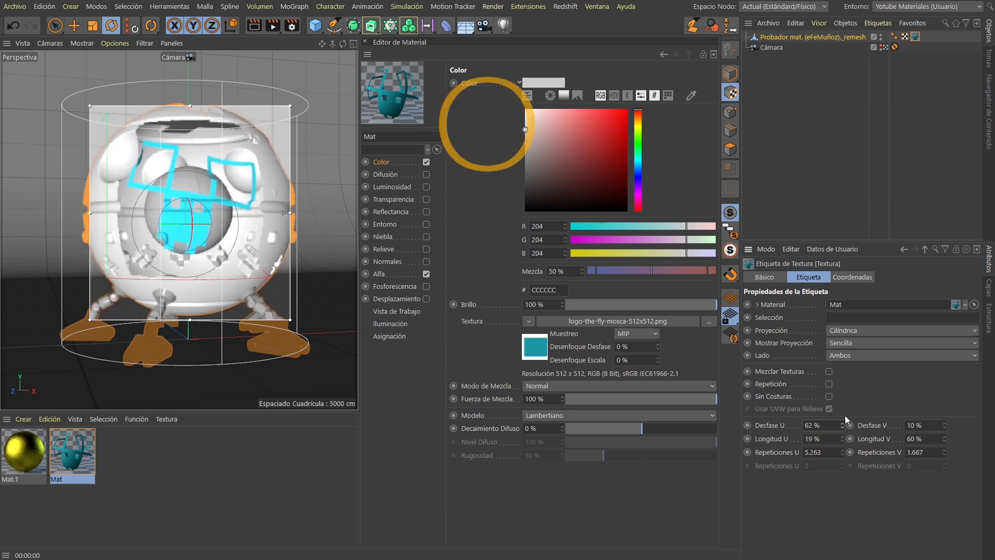
Render the single logo, switch Repetición on to compare the tiled result, and switch it off again.
left_click(255, 26)
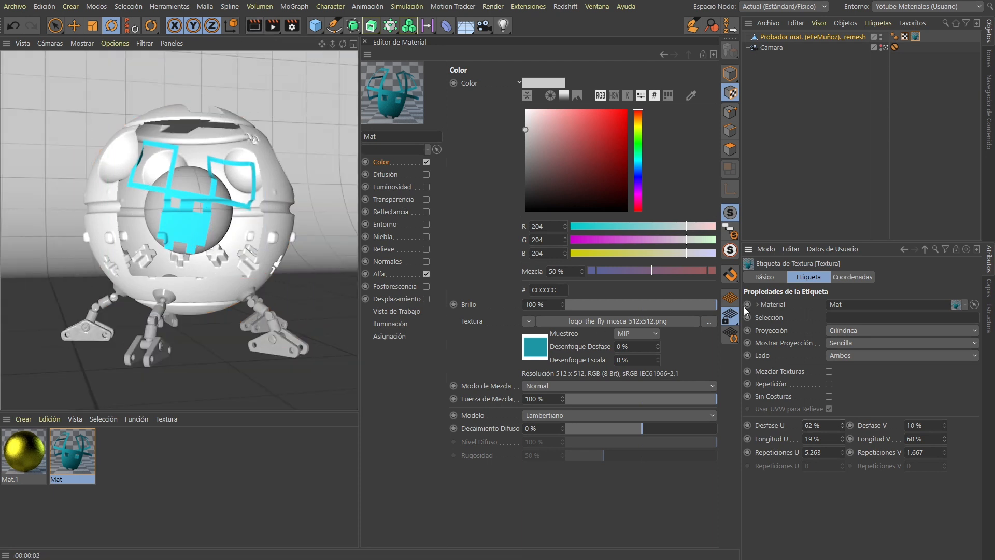
left_click(829, 384)
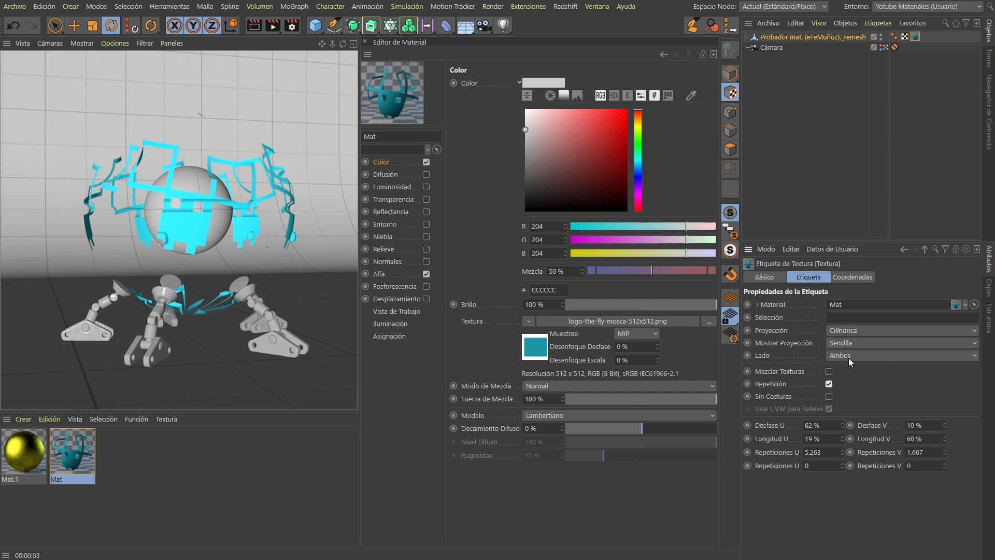
left_click(829, 383)
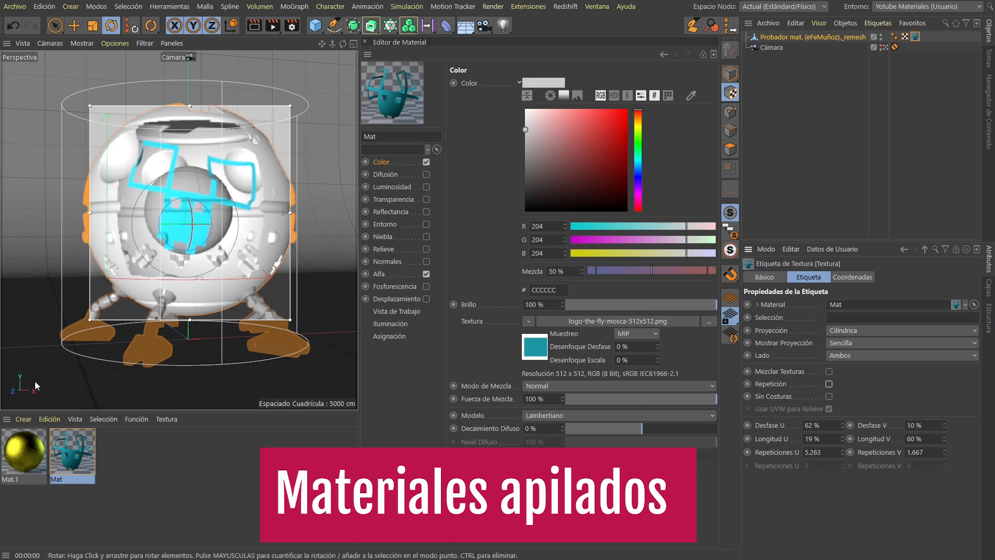
Apply the gold Mat.1 material to the robot beneath the logo material's tag and render the view.
left_click_drag(20, 447, 912, 37)
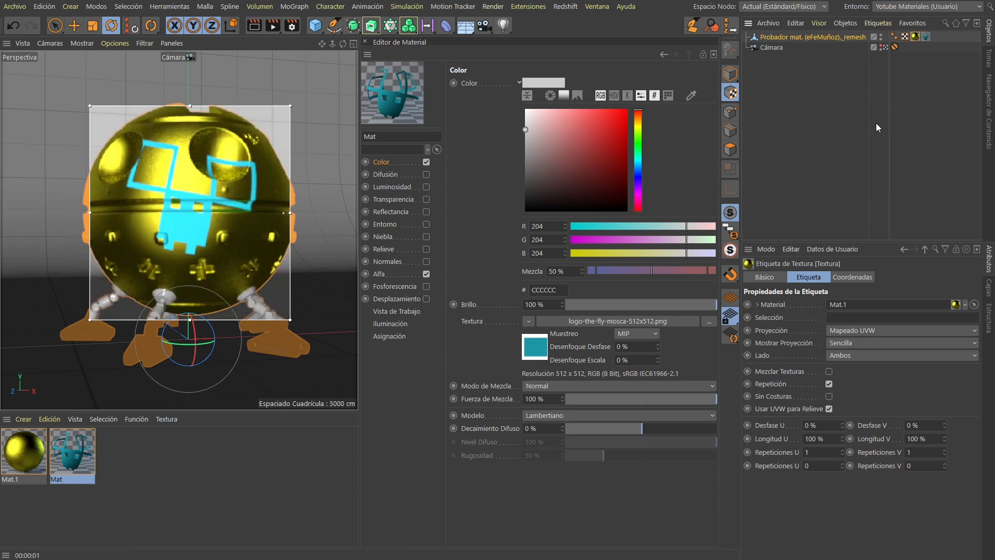
left_click(253, 26)
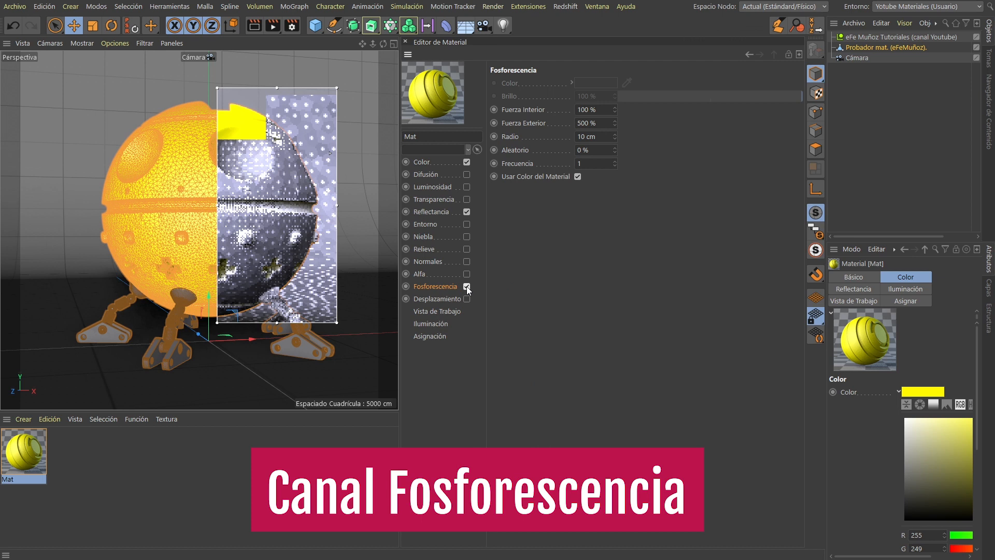
Enable the Fosforescencia channel of the yellow material.
left_click(467, 286)
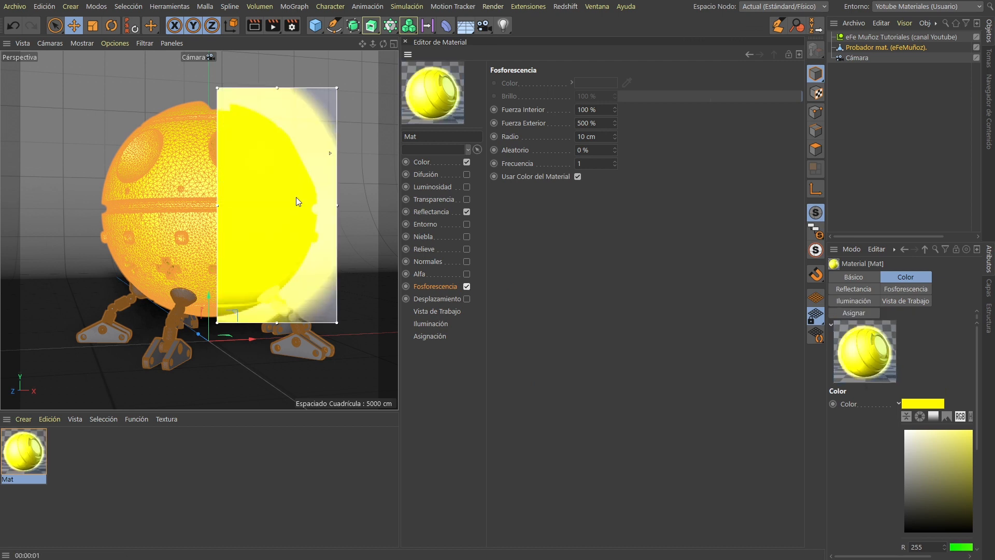
Widen the interactive render region around the robot and set the glow's Fuerza Interior to 10% and Fuerza Exterior to 100%.
left_click_drag(337, 205, 365, 206)
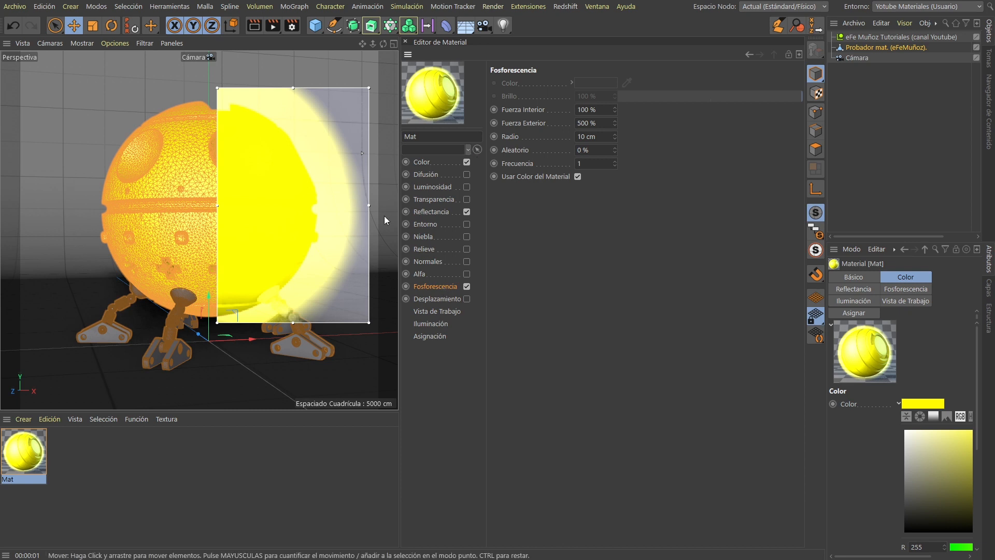
left_click(576, 110)
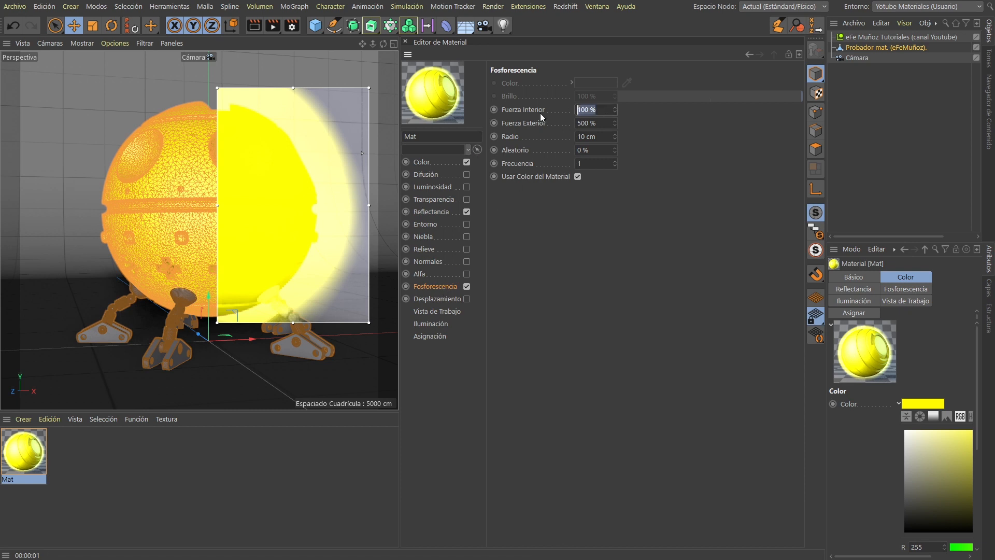
type("10")
key("Return")
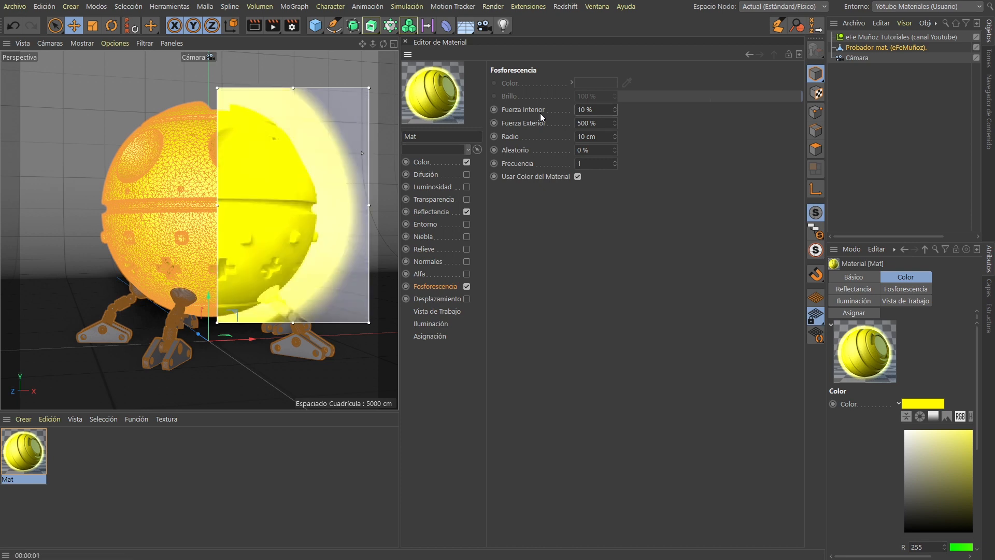
left_click(596, 123)
type("100")
key("Return")
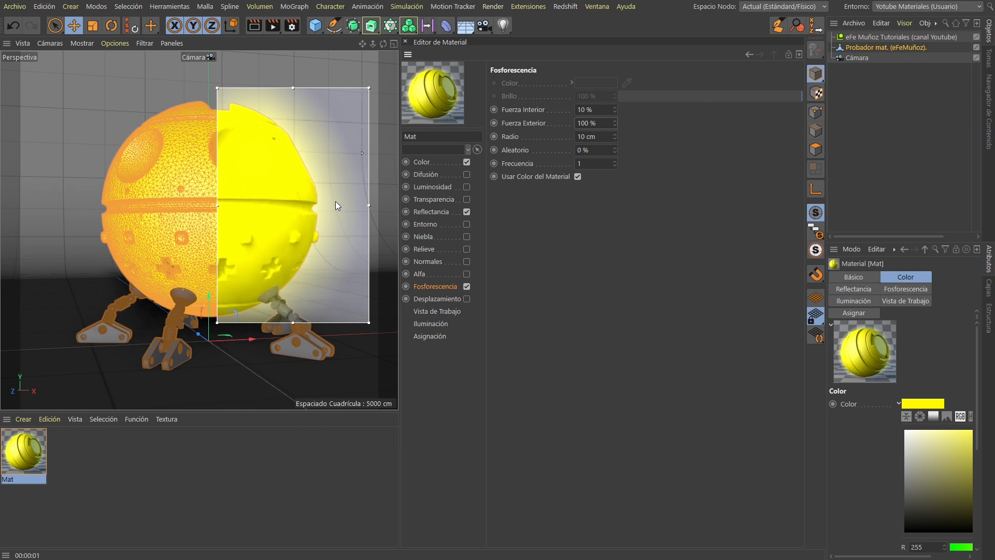
Inspect the render settings for the available post effects and the active Fosforescencia en Objetos effect.
left_click(292, 26)
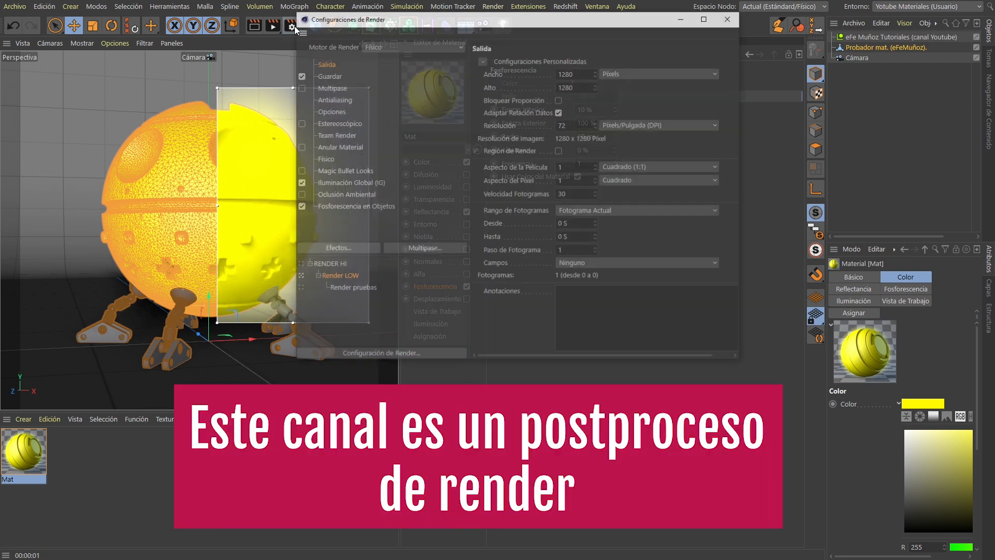
left_click_drag(490, 24, 631, 98)
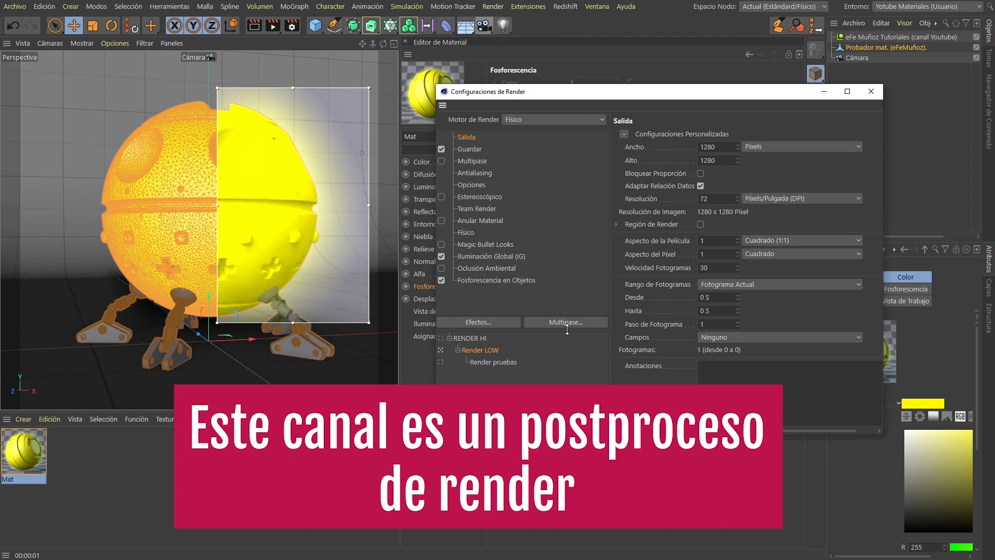
left_click(478, 322)
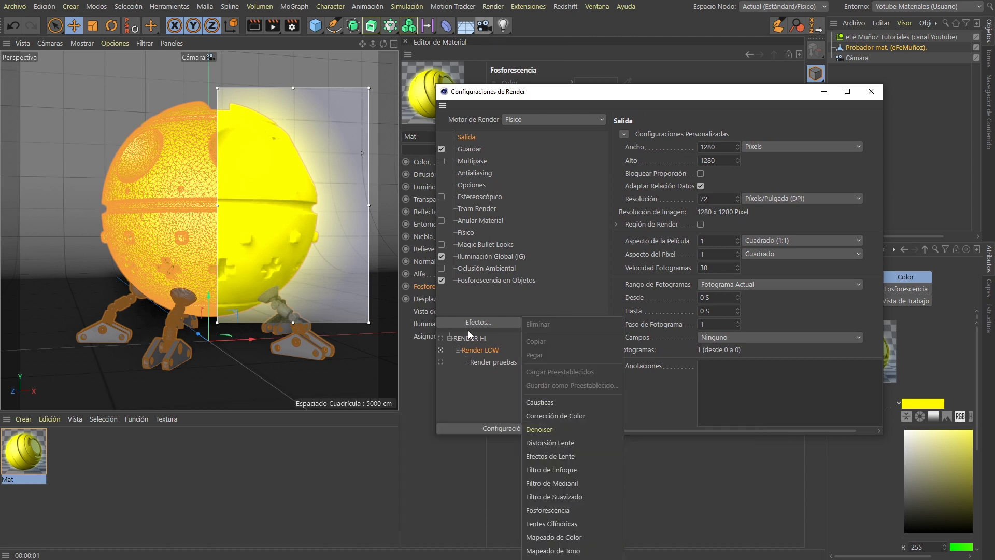
left_click(491, 324)
left_click(500, 323)
left_click(481, 253)
left_click(482, 281)
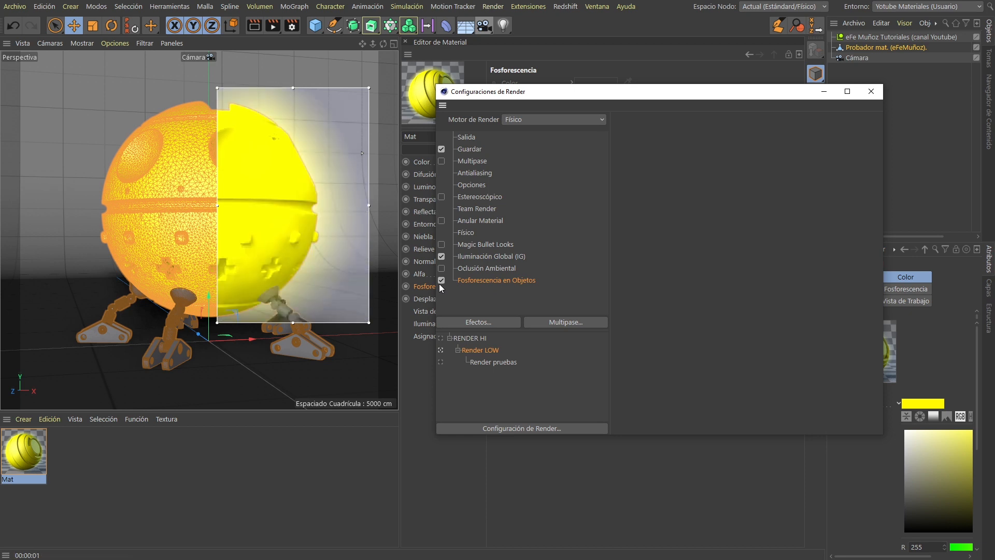
Turn off the Fosforescencia channel and enable Desplazamiento with bump map tech 01.jpg as its texture.
left_click(433, 299)
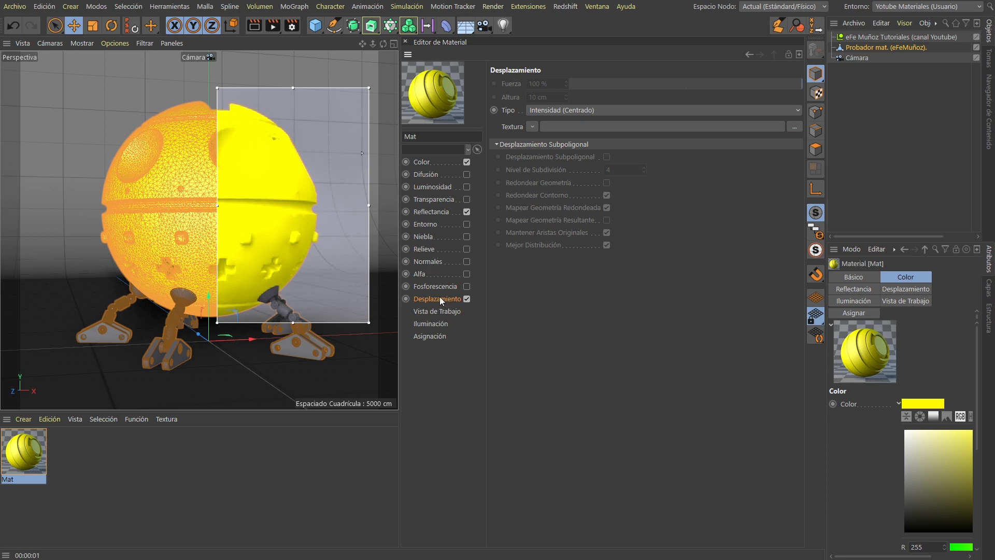
left_click(532, 127)
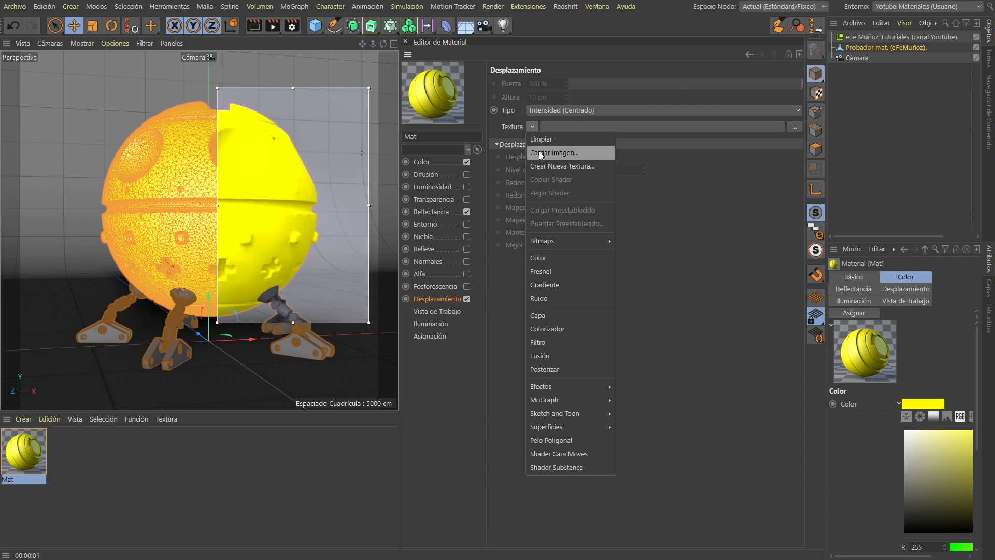
mouse_move(590, 238)
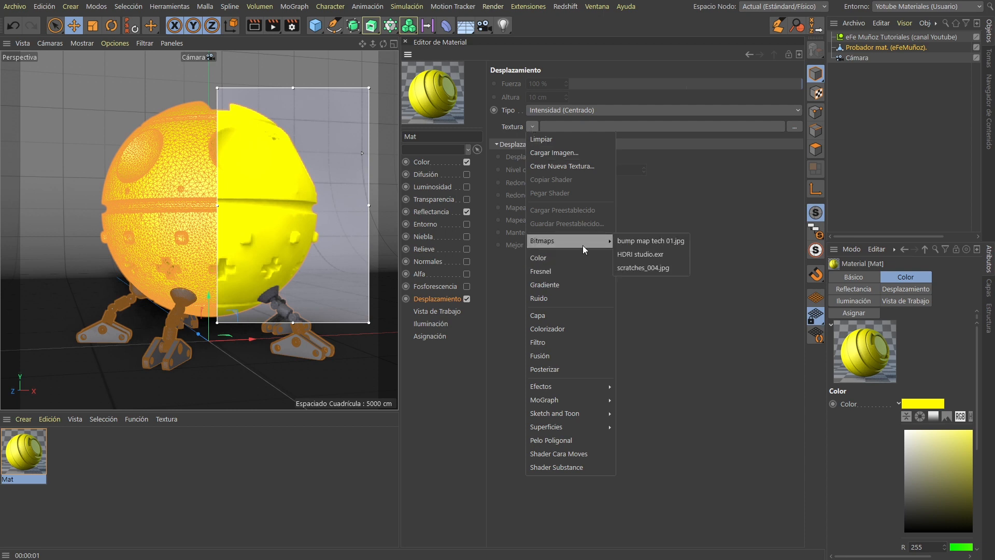
left_click(658, 241)
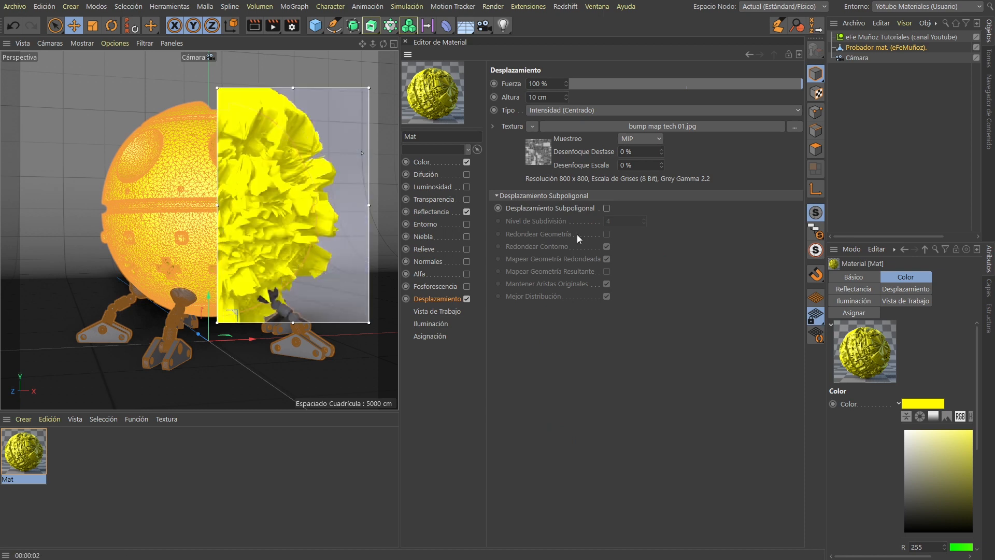
Enable Desplazamiento Subpoligonal and set the displacement's Altura to 1 cm and Fuerza to 53%.
left_click(606, 209)
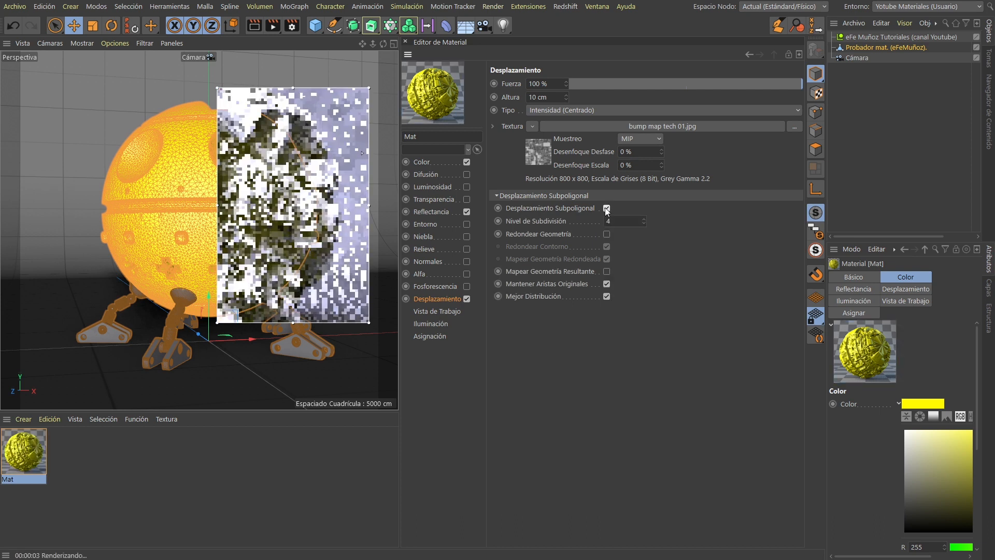
left_click(555, 100)
type("2")
key("Return")
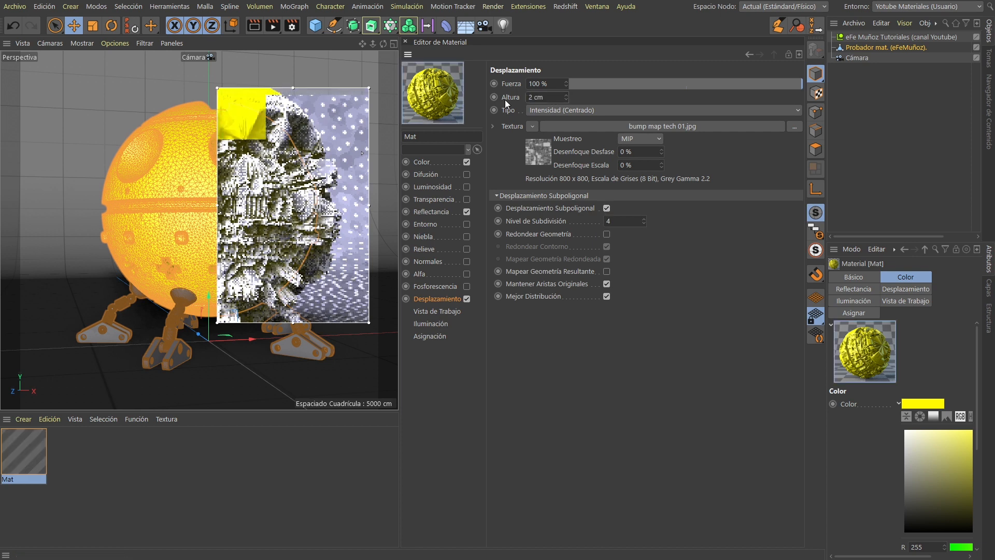
type("1")
key("Return")
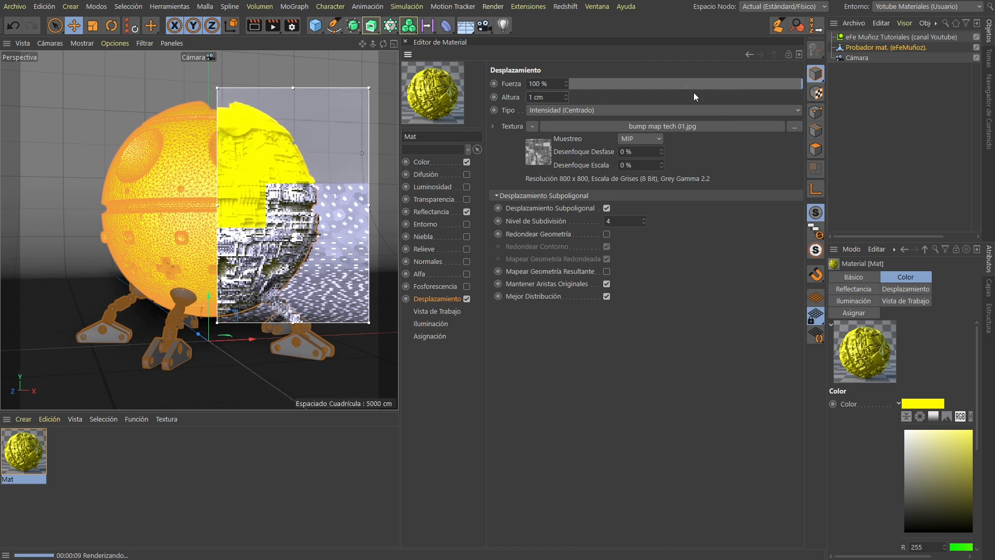
left_click(708, 86)
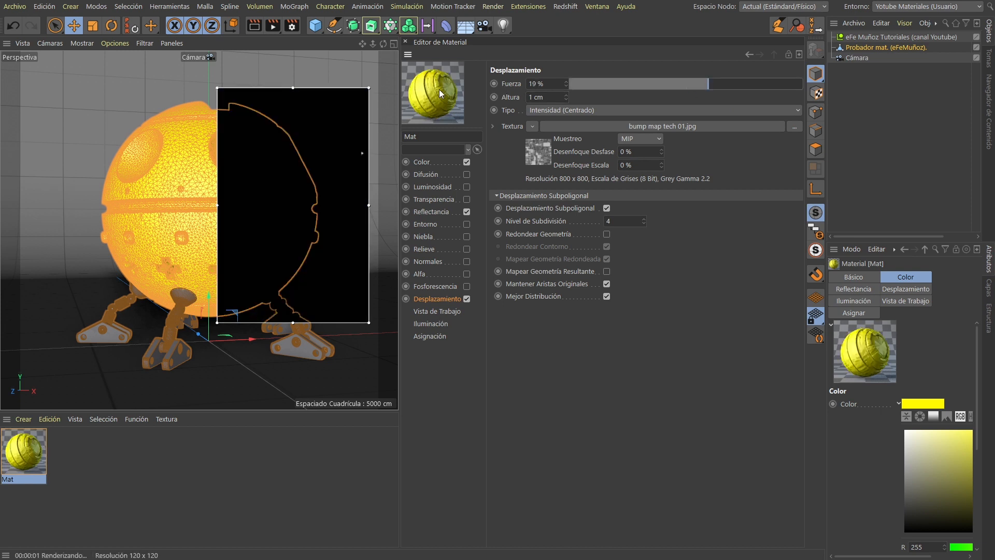
left_click(748, 84)
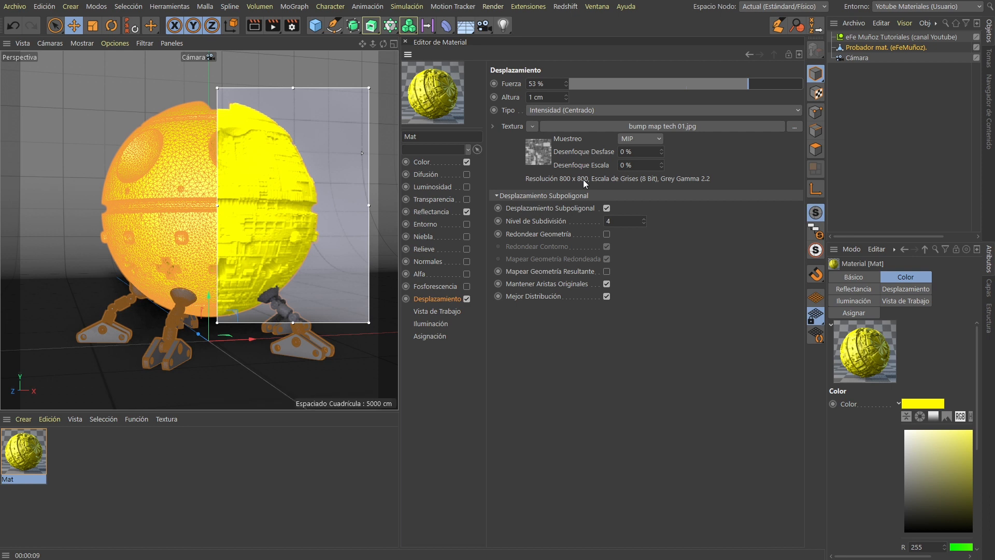
Replace the displacement texture with a Ruido shader and choose the Hama noise type.
left_click(532, 126)
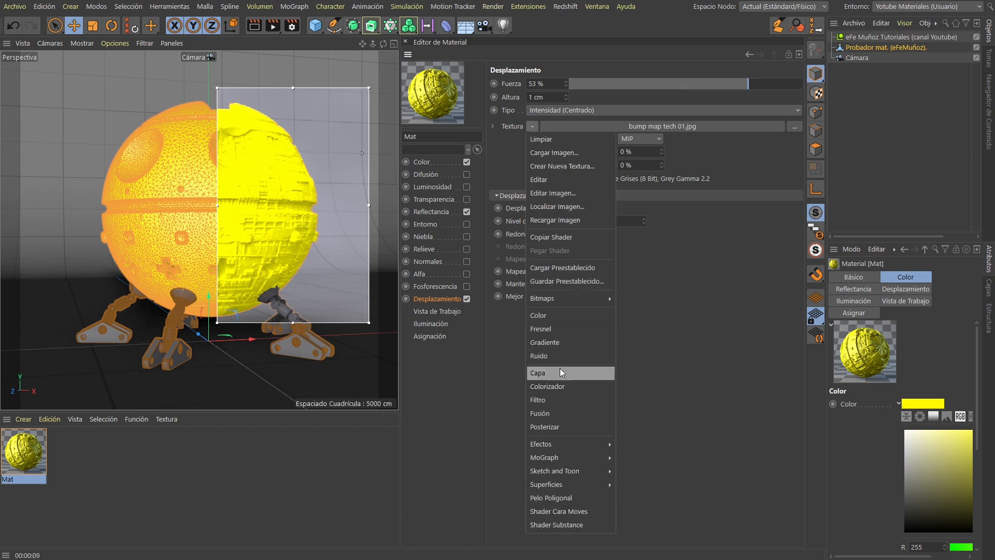
left_click(567, 356)
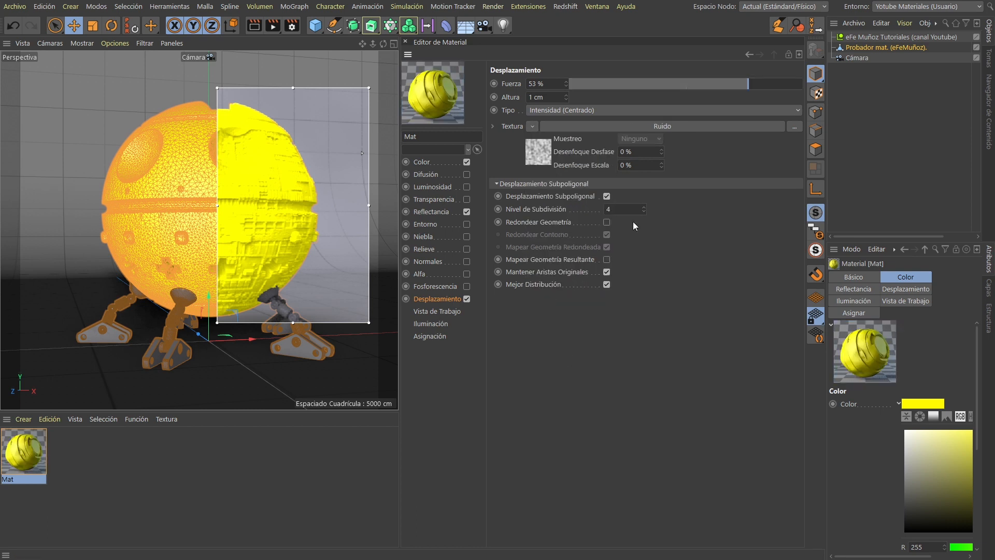
left_click(676, 127)
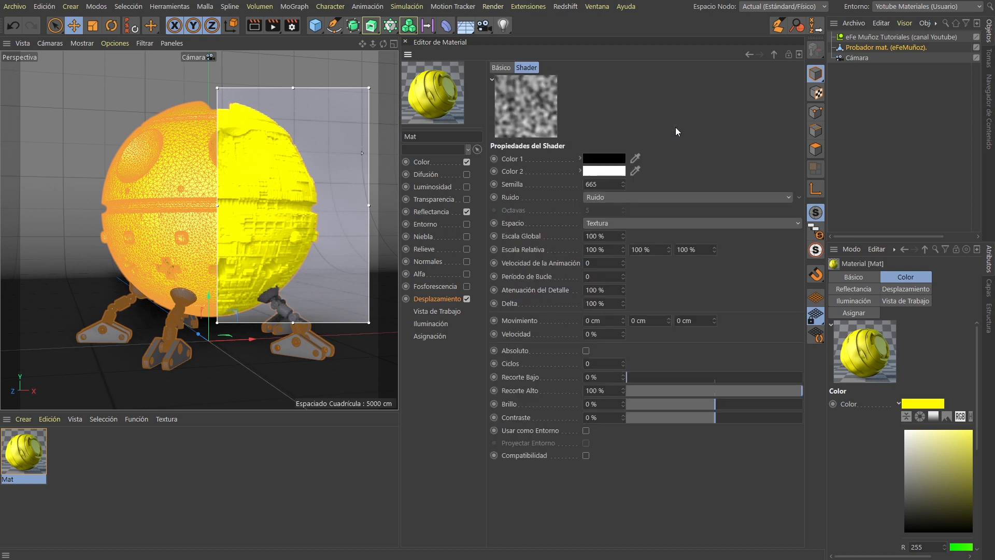
left_click(799, 197)
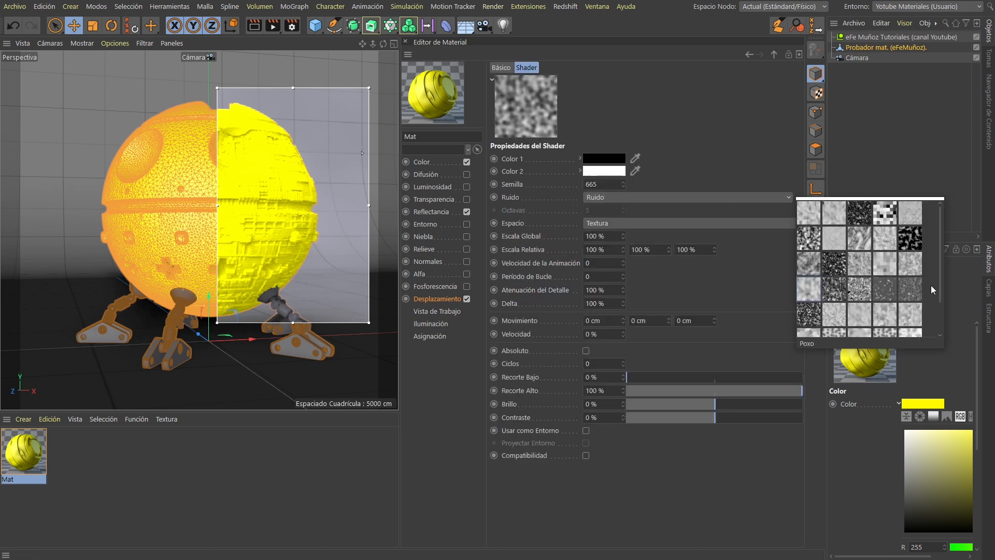
left_click_drag(940, 280, 941, 315)
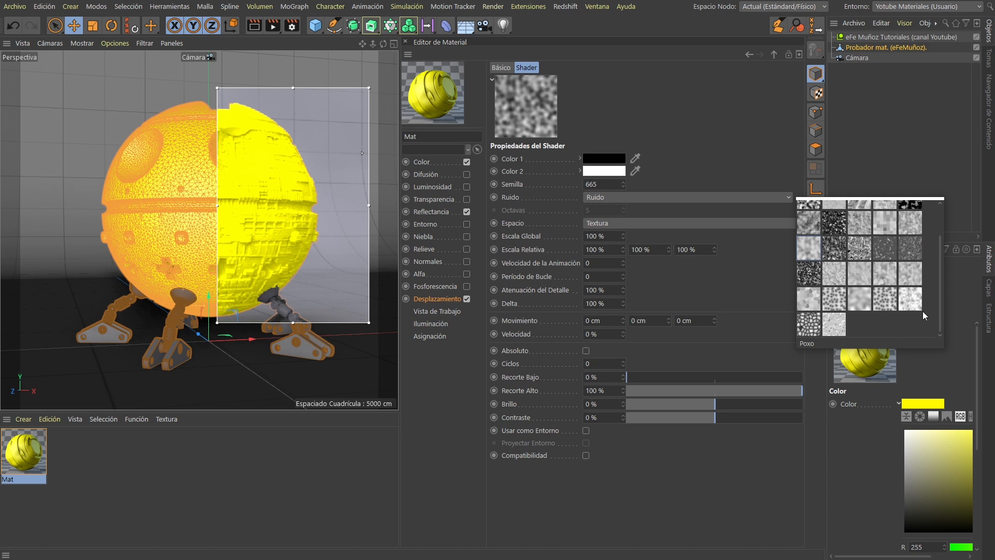
left_click(884, 274)
Clip the noise shader with Recorte Alto at 46% and Recorte Bajo at 0%.
left_click(664, 376)
left_click(794, 390)
left_click(708, 391)
left_click_drag(636, 377, 618, 378)
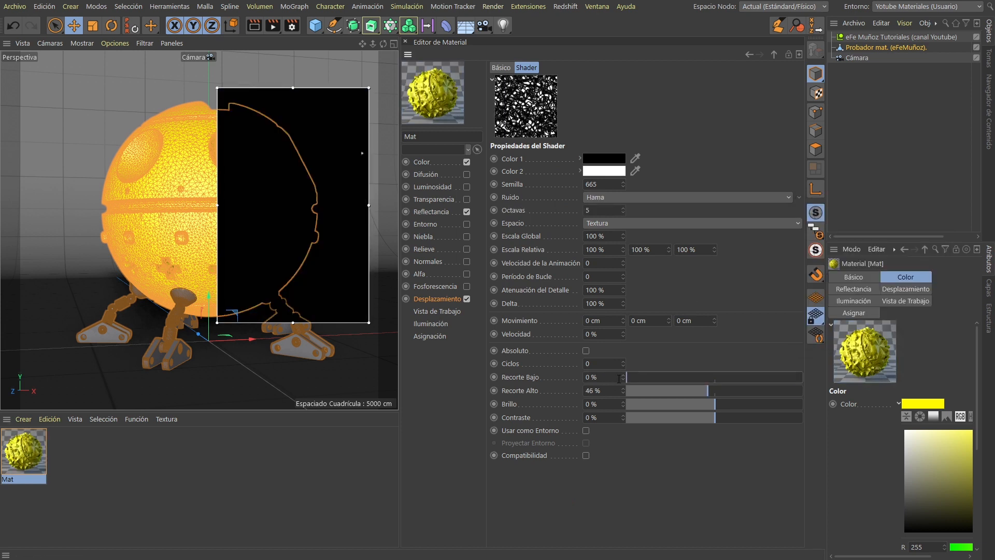
Return to the Desplazamiento channel and set its Altura to 5 cm.
left_click(441, 298)
left_click(542, 97)
type("5")
key("Return")
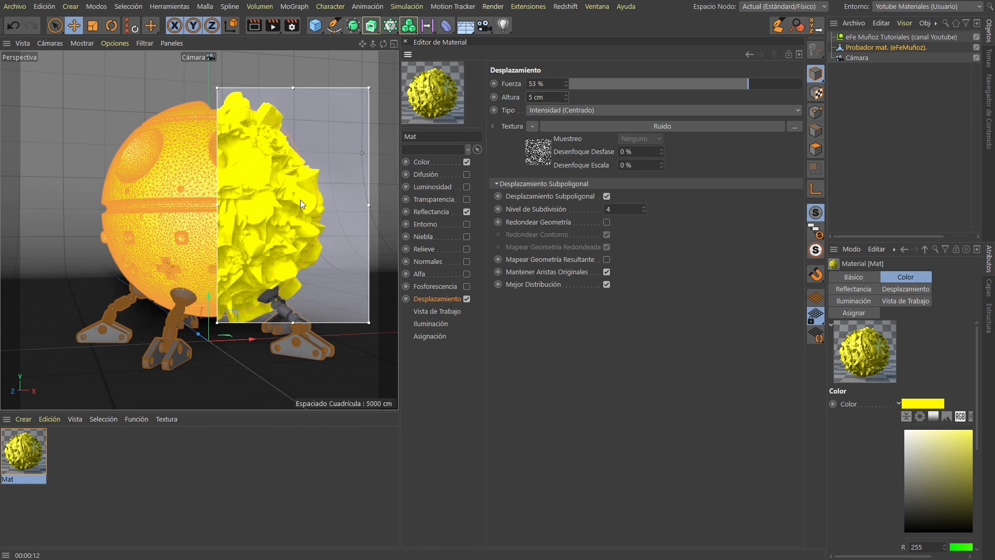
Copy the noise shader and paste it as the texture of a newly enabled Desplazamiento channel in the sphere scene's material.
left_click(532, 127)
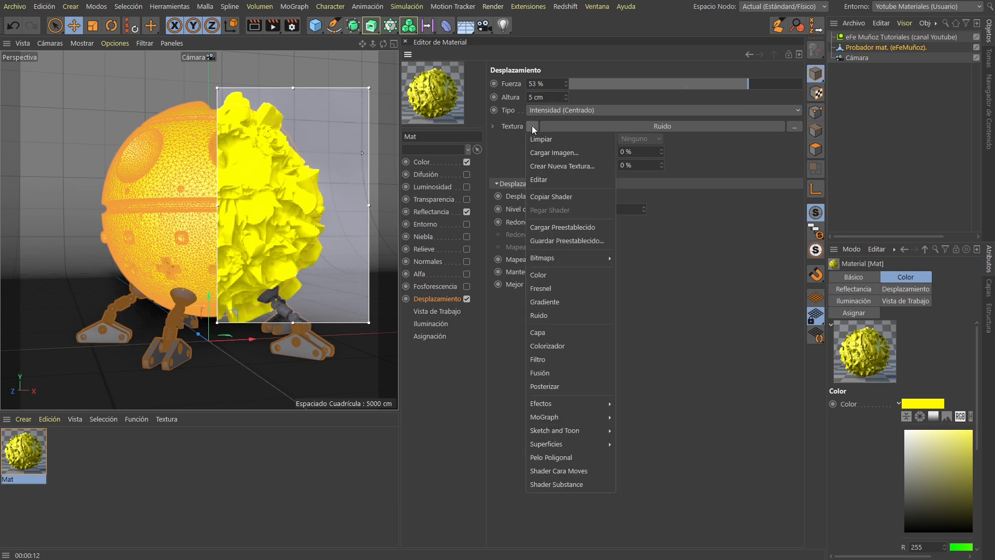
left_click(580, 202)
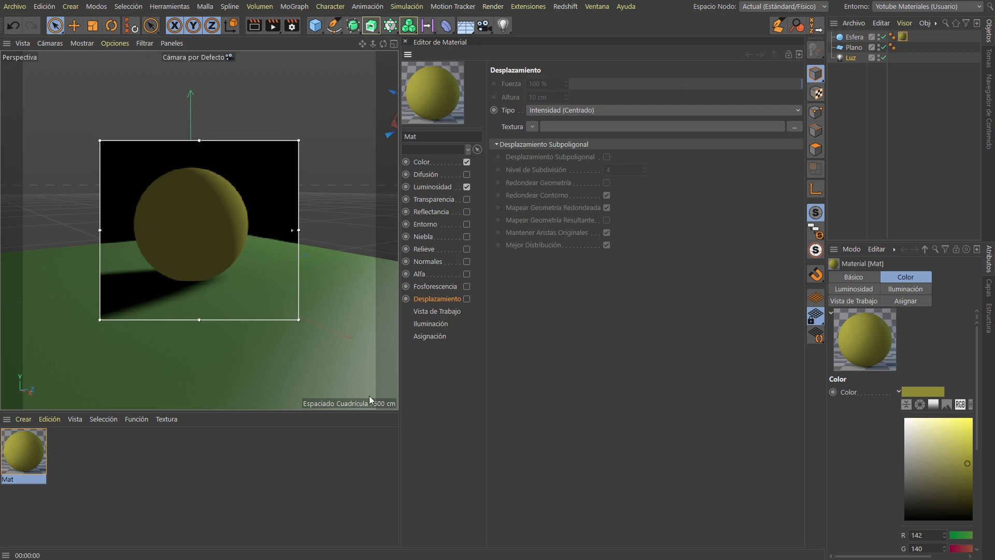
left_click(466, 299)
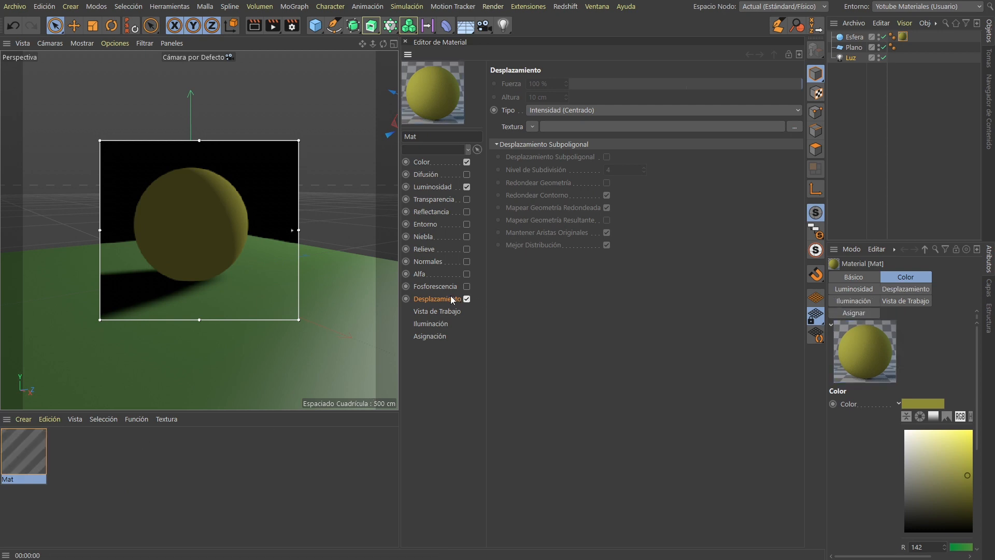
left_click(531, 127)
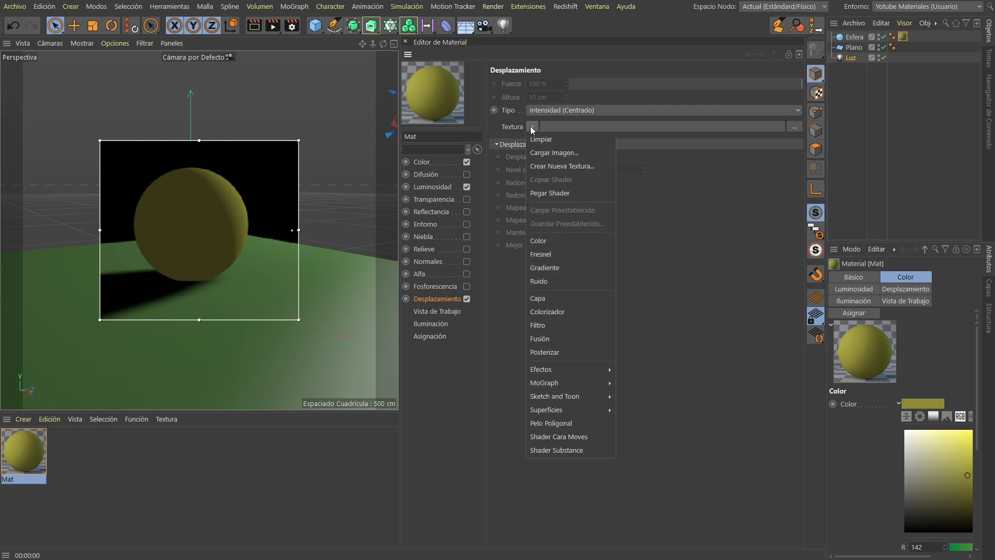
left_click(558, 192)
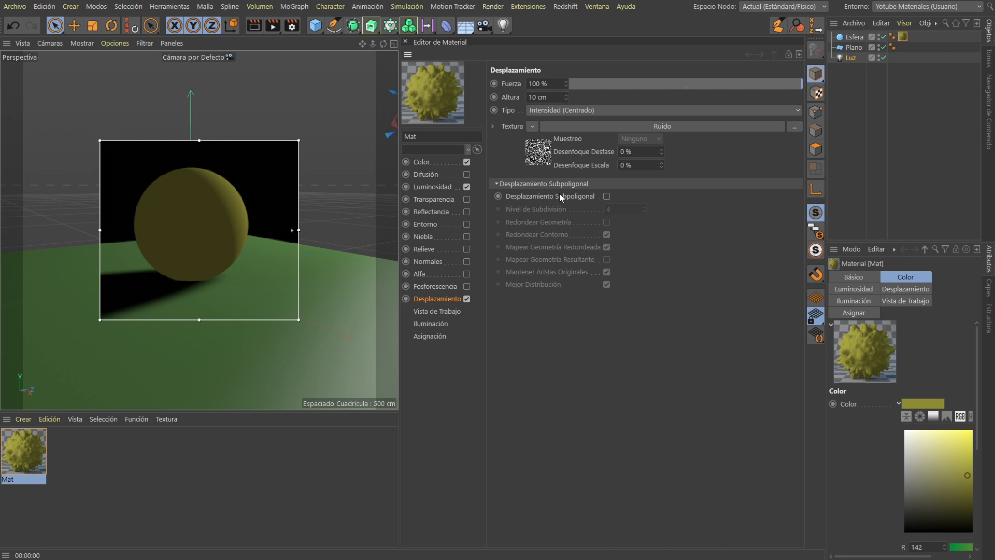
Enable Desplazamiento Subpoligonal for the sphere's material and convert Esfera into an editable polygon object.
left_click(203, 248)
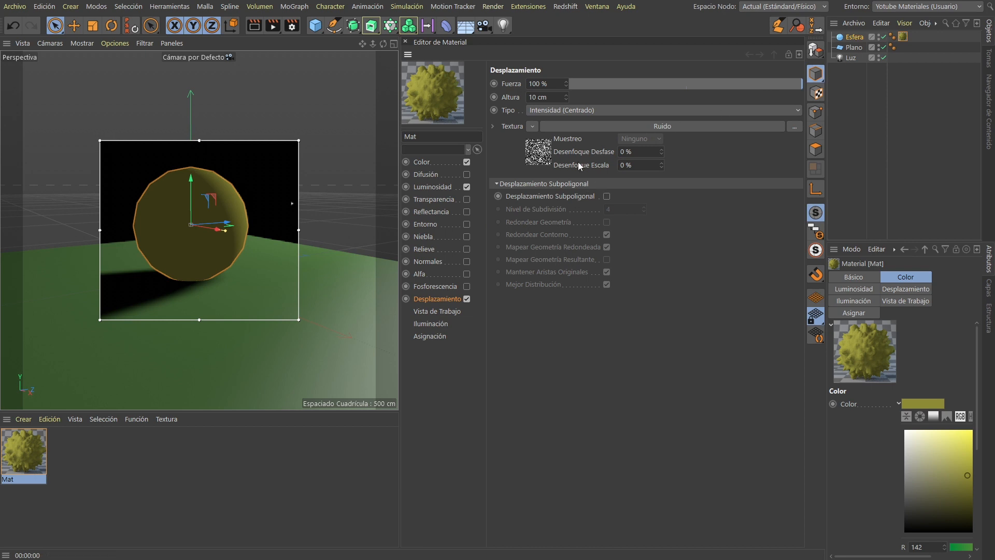
left_click(606, 196)
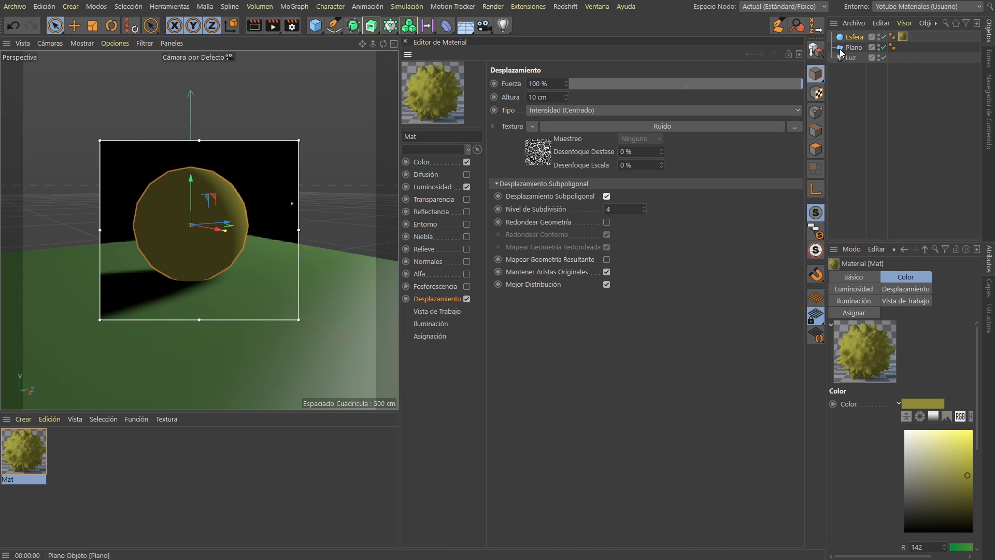
left_click(850, 38)
left_click(815, 52)
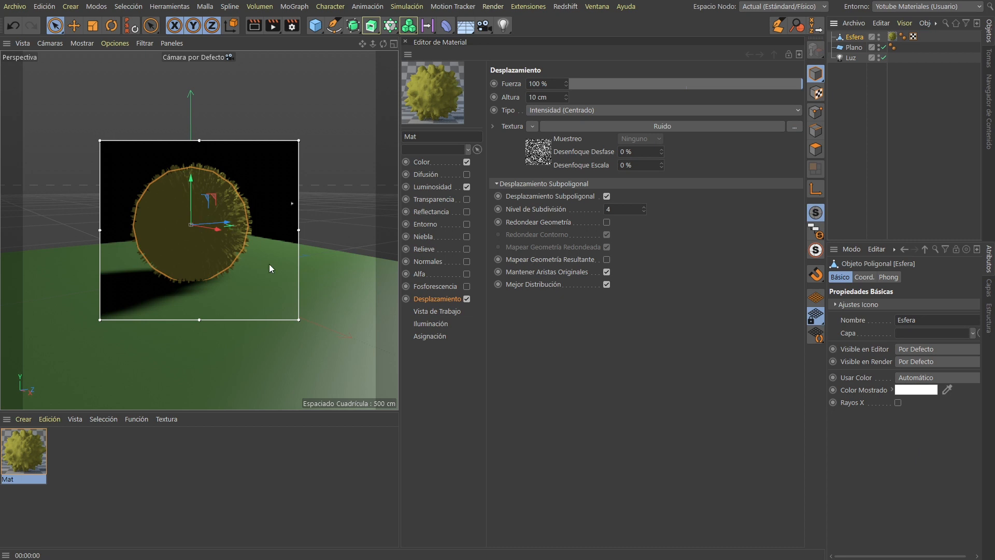
Enlarge the interactive render region around the sphere and turn off Desplazamiento Subpoligonal in its material.
scroll(207, 206, "up", 3)
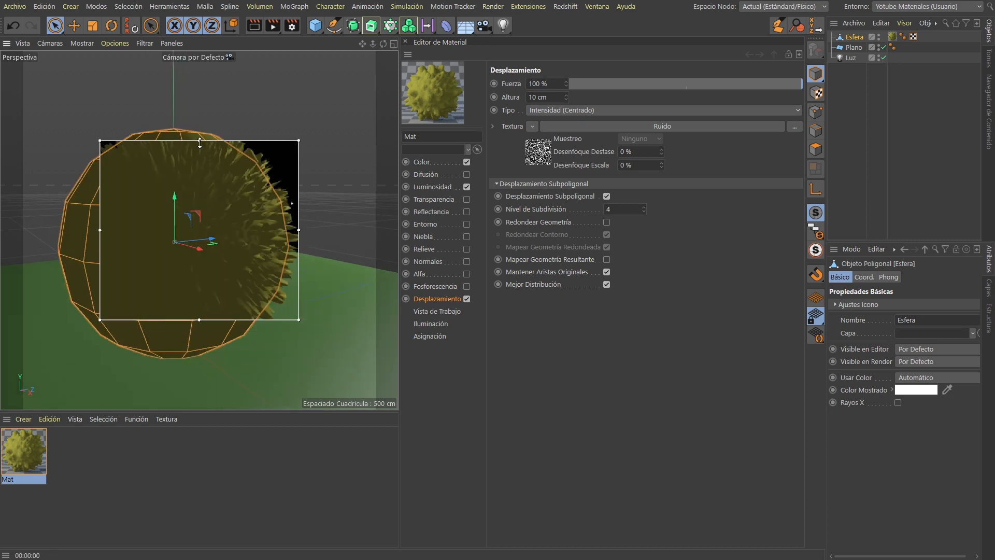
left_click_drag(199, 141, 199, 96)
left_click_drag(200, 316, 218, 394)
left_click(33, 459)
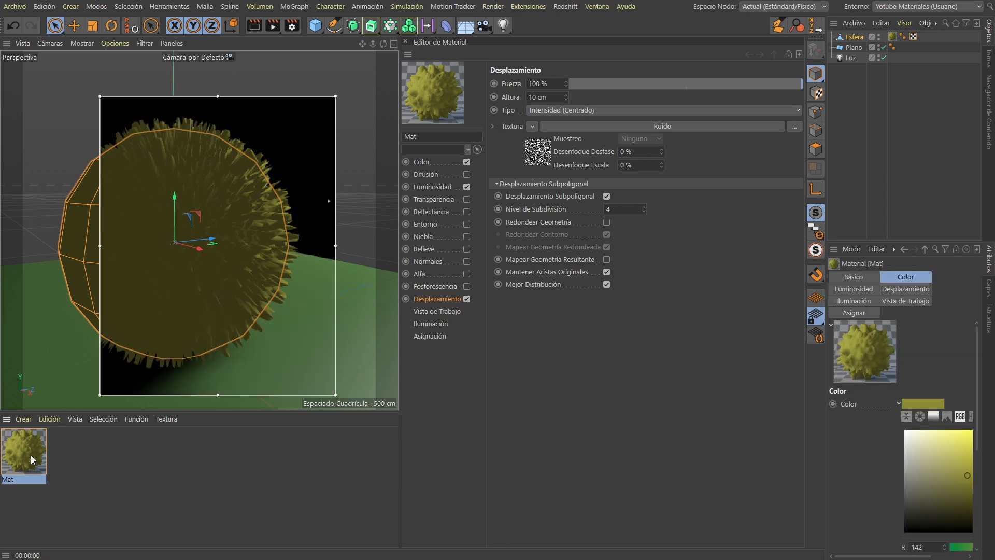
left_click(606, 196)
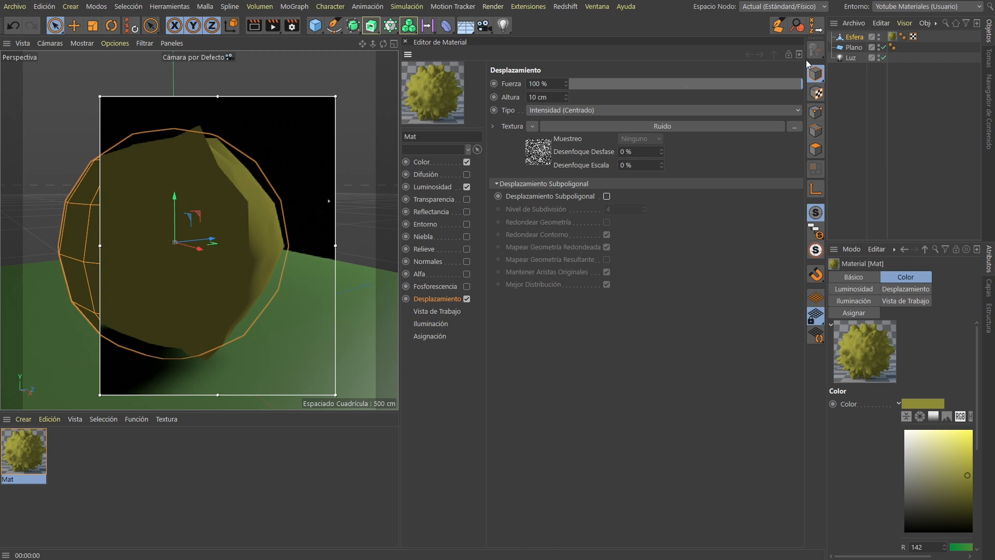
Display the viewport in Sombreado Gouraud (Líneas) and delete the material tag from Esfera.
left_click(83, 43)
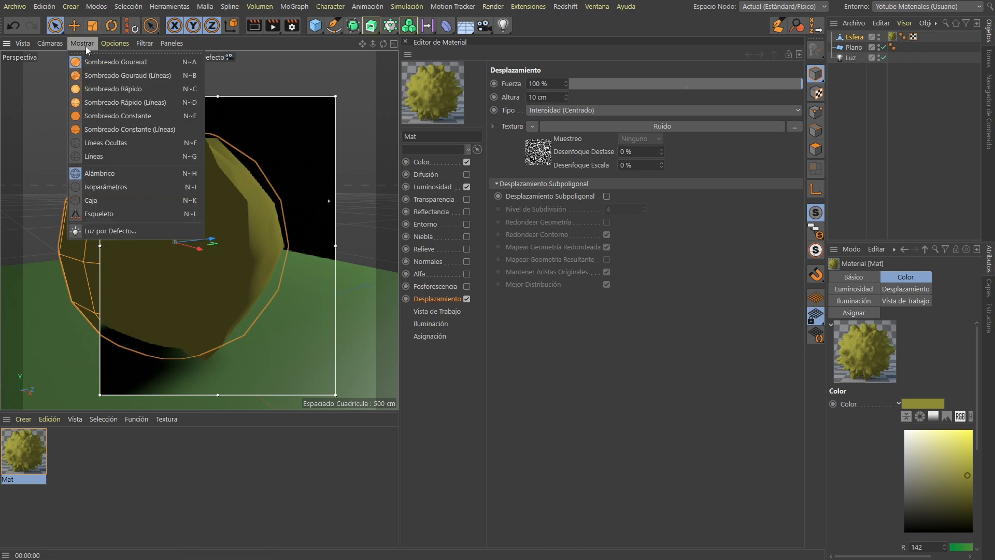
left_click(104, 75)
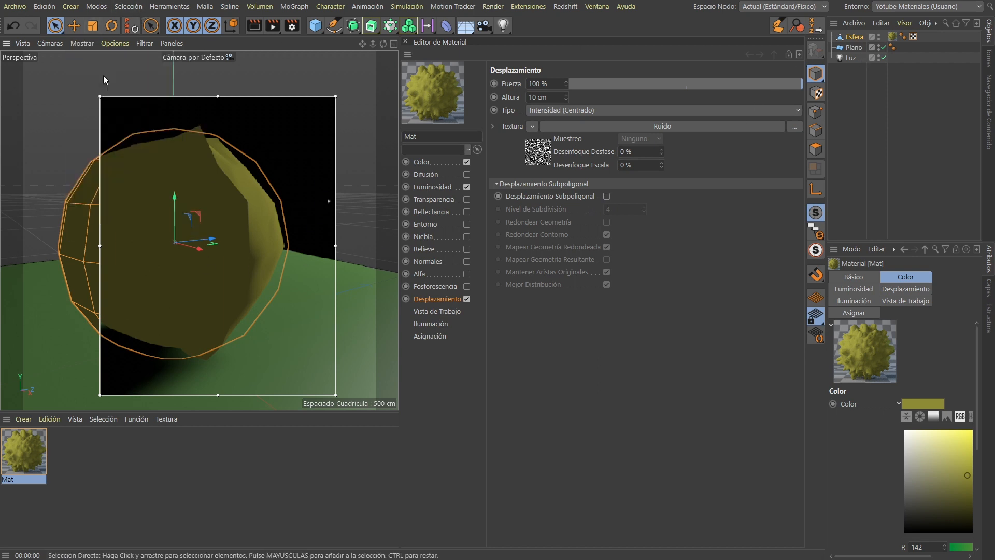
left_click(892, 36)
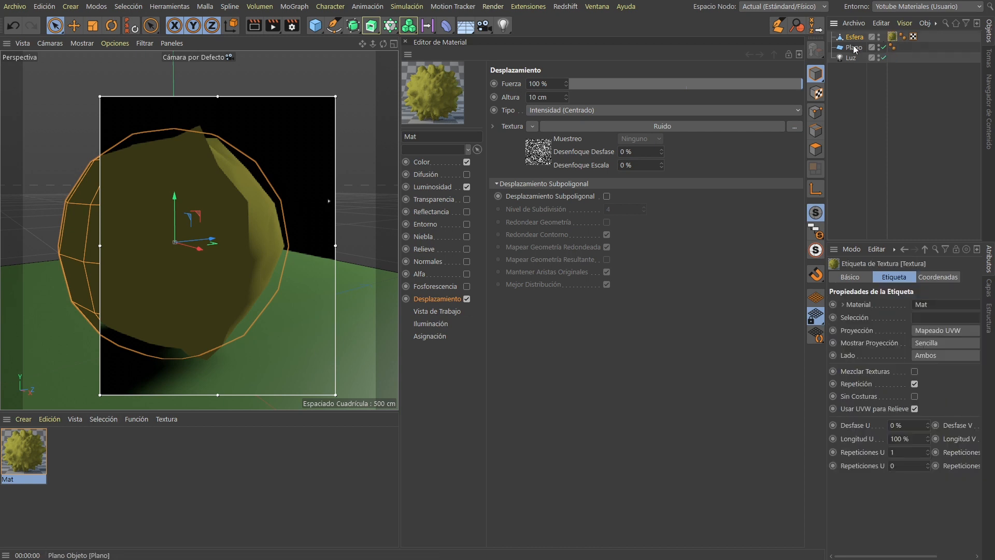
key("Delete")
left_click(847, 39)
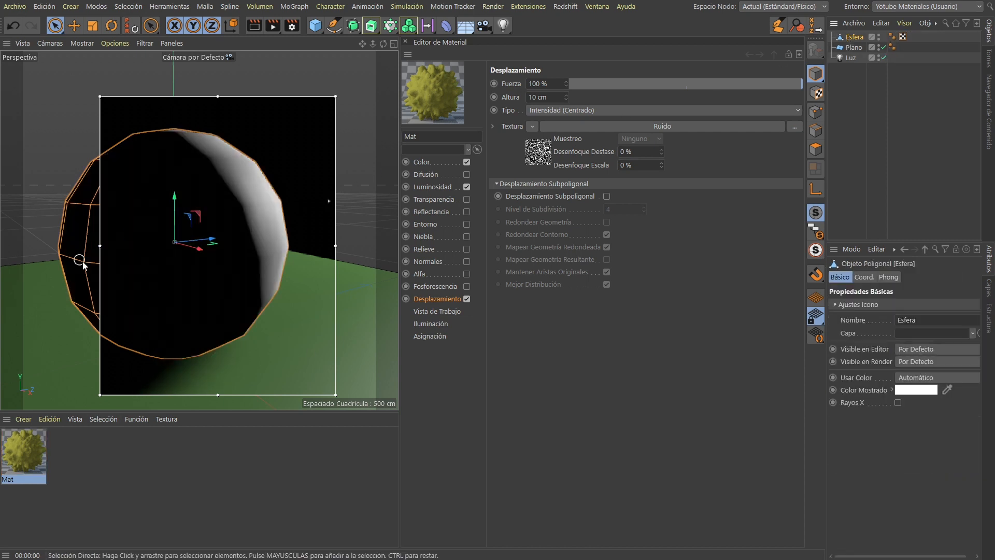
Narrow the interactive render region to about the sphere's right half and reapply Mat to the sphere.
left_click_drag(99, 247, 166, 247)
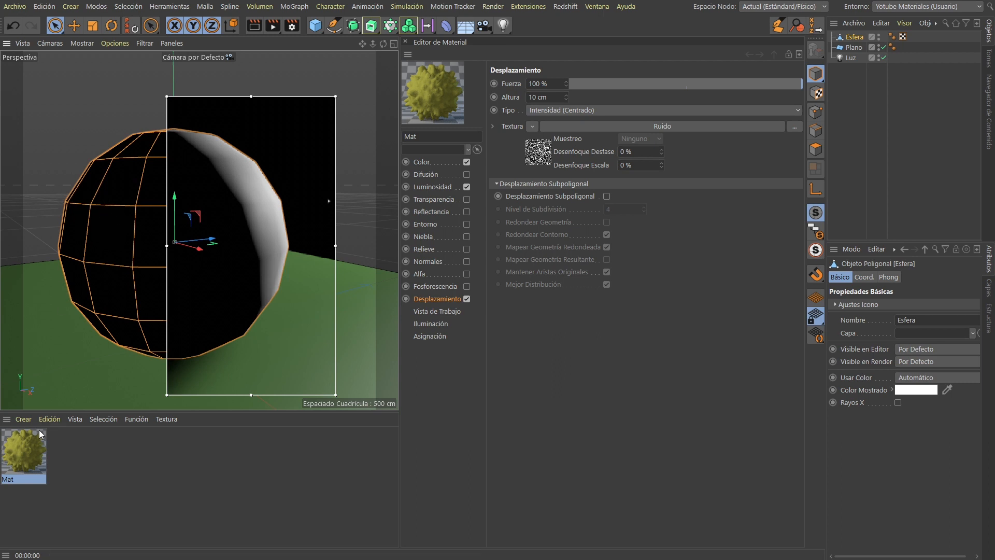
left_click_drag(32, 450, 245, 228)
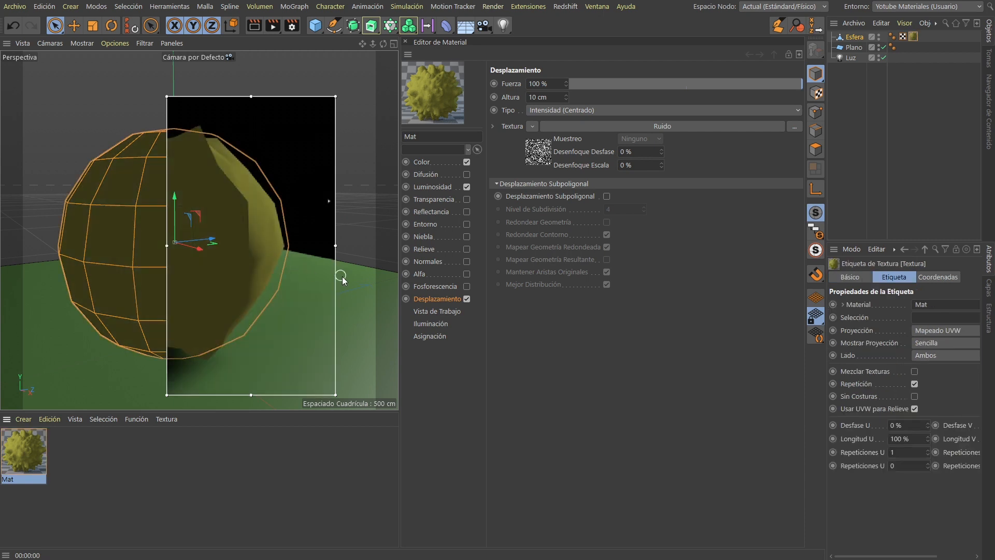
Enable Desplazamiento Subpoligonal in the sphere's material with Nivel de Subdivisión set to 6.
left_click(606, 196)
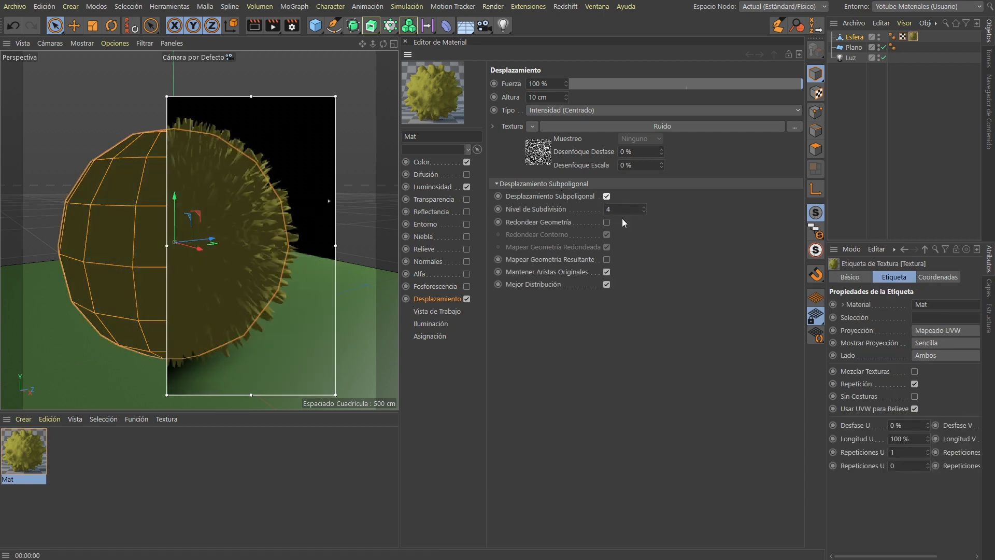
double_click(628, 208)
type("6")
key("Return")
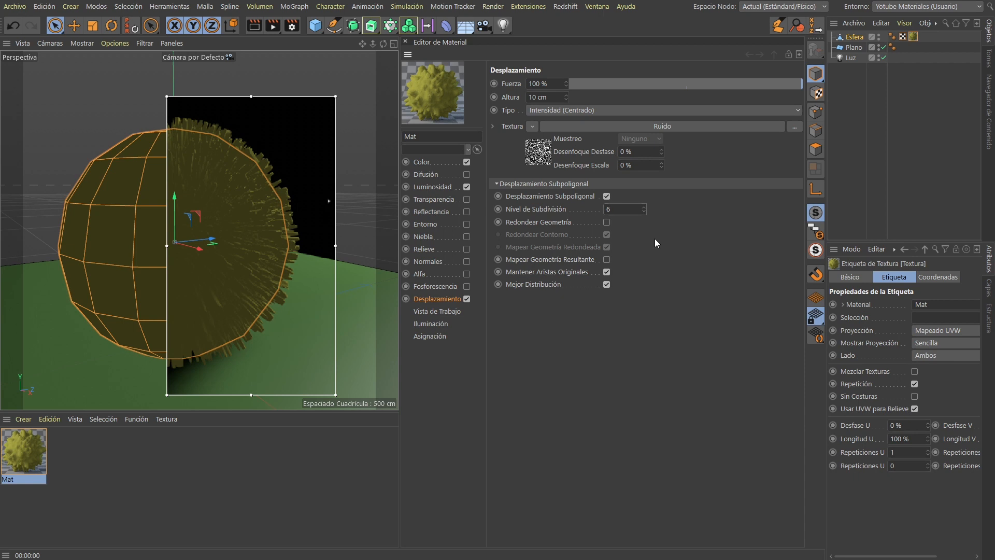
Set the Altura of the sphere material's Desplazamiento channel to 2 cm.
double_click(546, 98)
type("2")
key("Return")
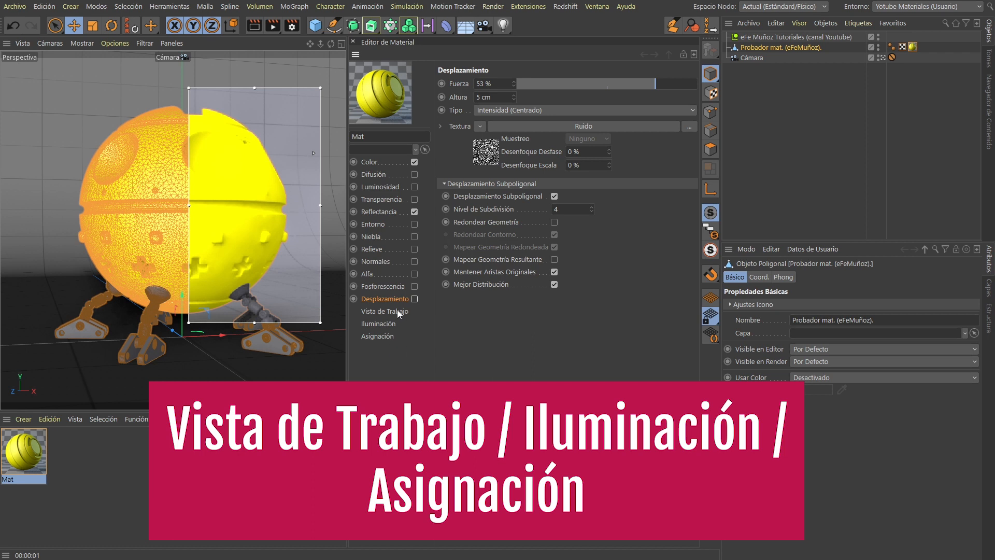
In the robot scene, view the material's Vista de Trabajo page and load scratches_004.jpg as the Color channel texture.
left_click(397, 311)
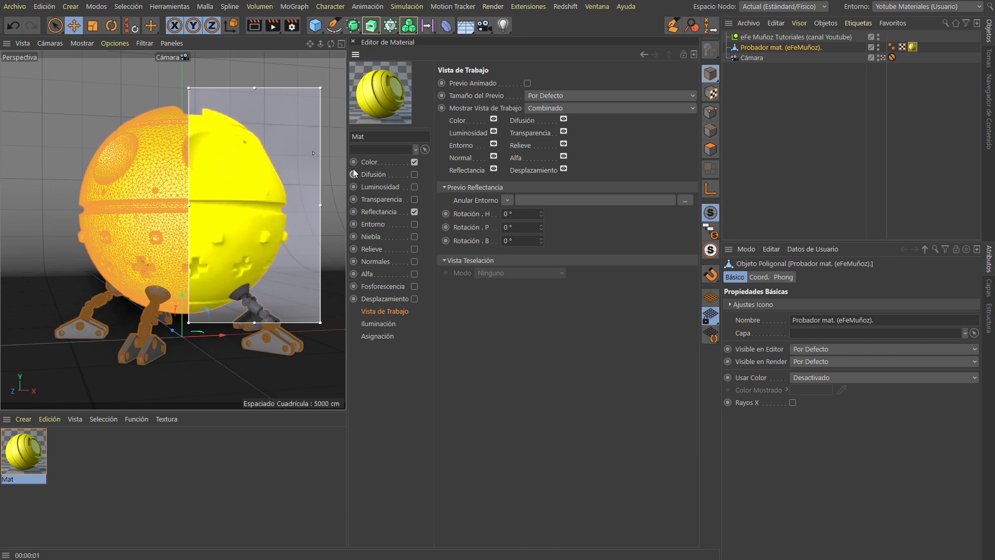
left_click(384, 163)
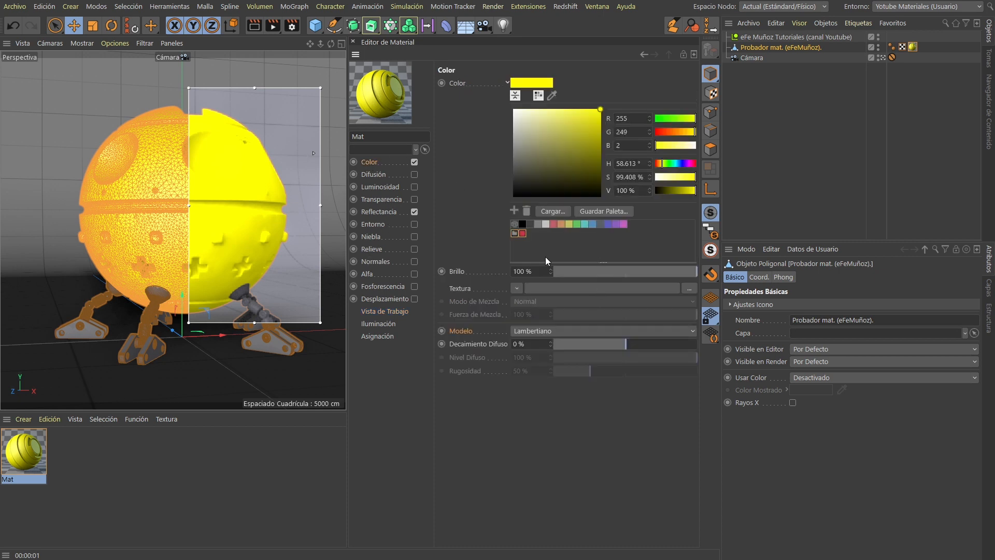
left_click(517, 283)
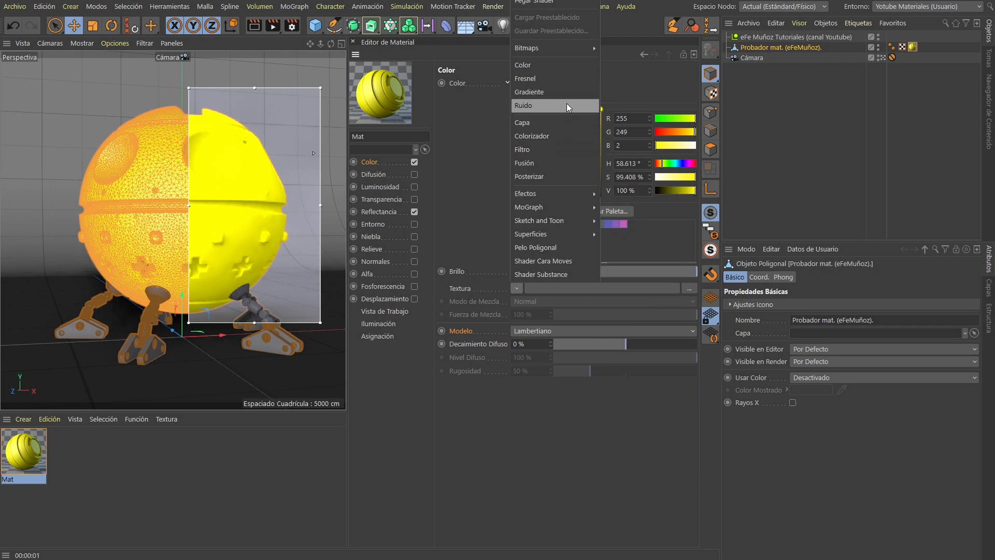
mouse_move(569, 48)
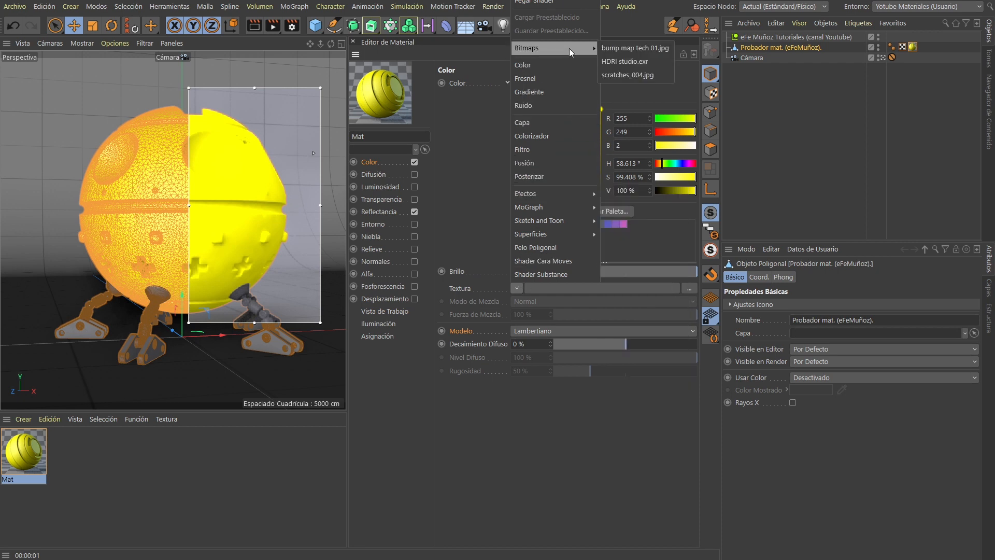
left_click(642, 74)
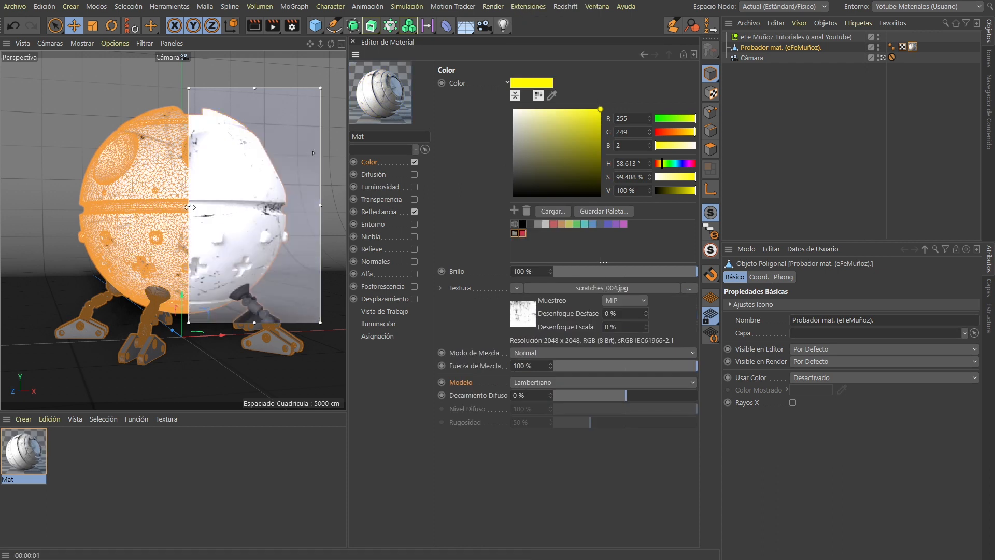
Deselect the robot and turn off the interactive render region.
left_click_drag(188, 205, 222, 205)
left_click(810, 78)
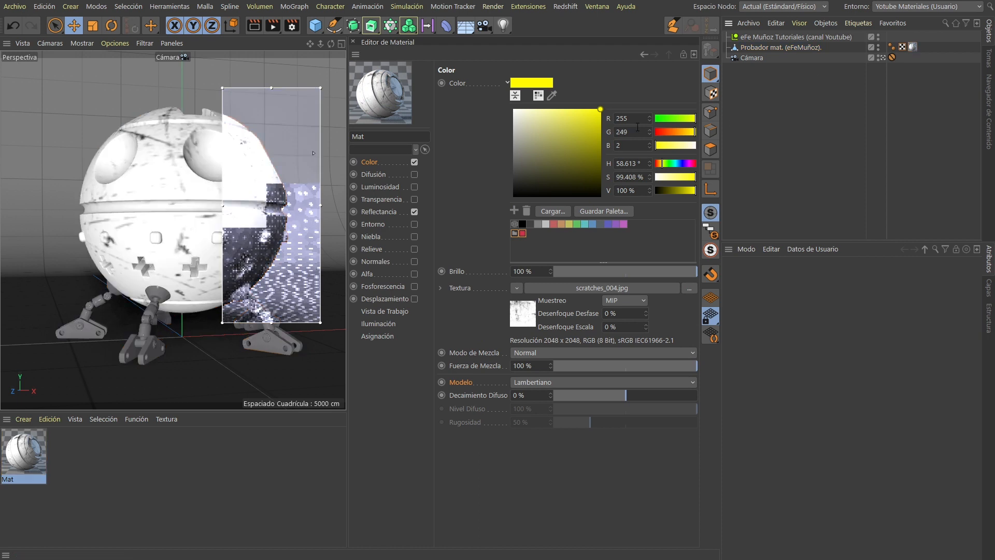
left_click_drag(265, 24, 338, 262)
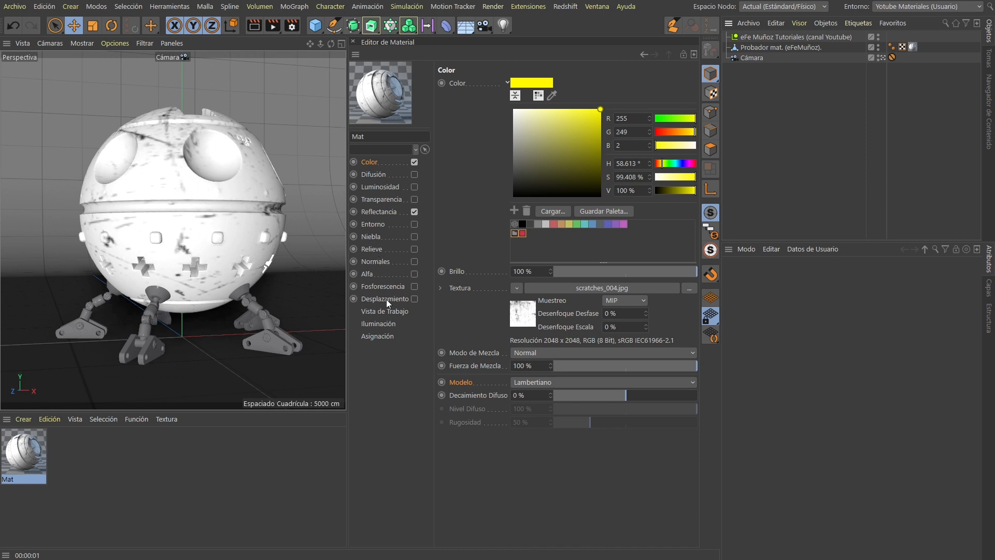
Try Tamaño del Previo at 2048x2048 (16 MB) in Vista de Trabajo and settle on 1024x1024 (4 MB).
left_click(394, 311)
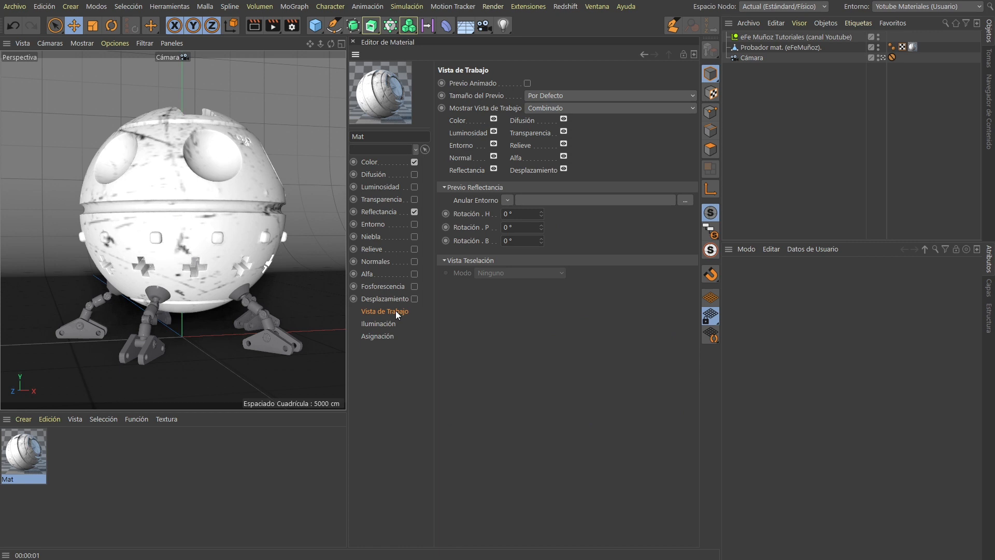
left_click(565, 97)
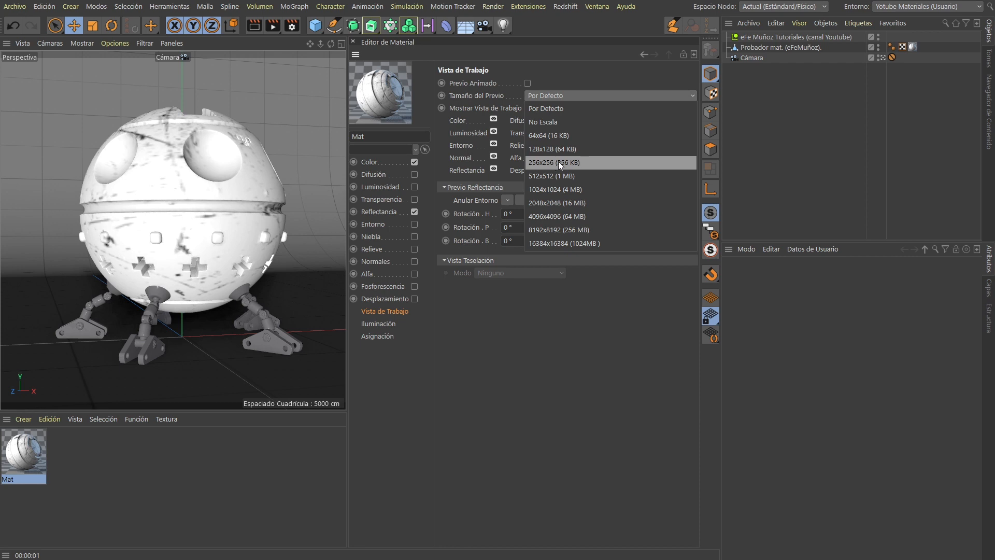
left_click(559, 201)
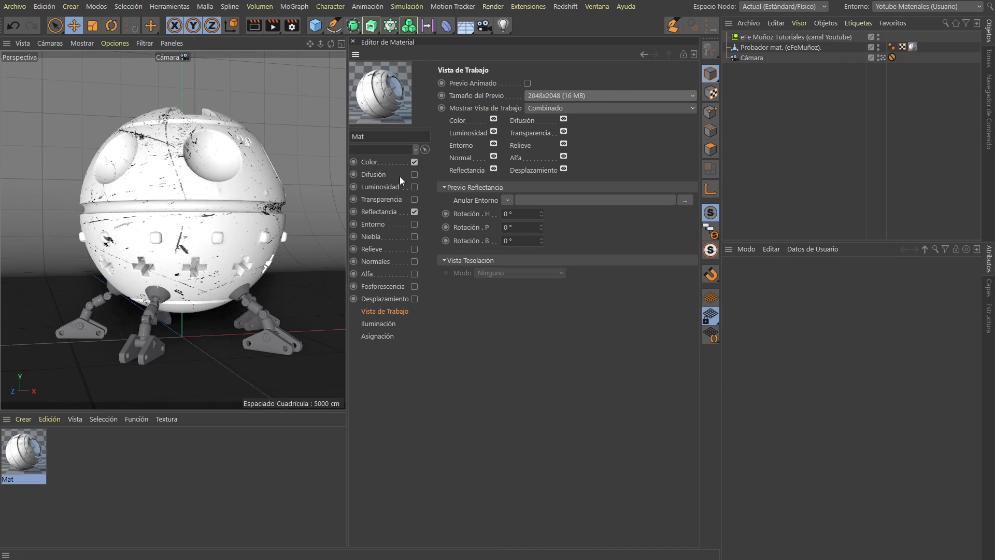
left_click(564, 94)
left_click(563, 191)
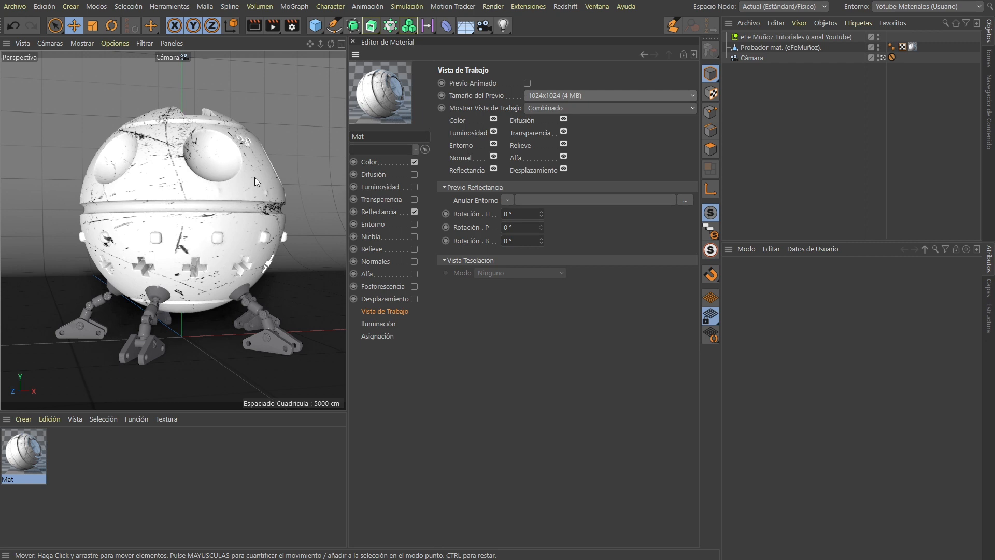
Review Mat's Iluminación and Asignación pages and also assign Mat to the null object named after the YouTube channel.
left_click(383, 323)
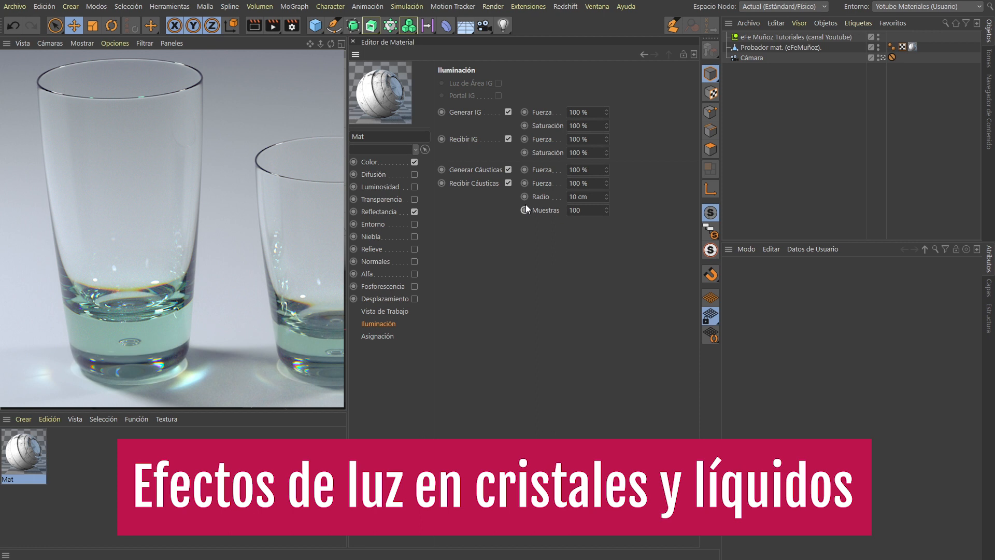
left_click(380, 336)
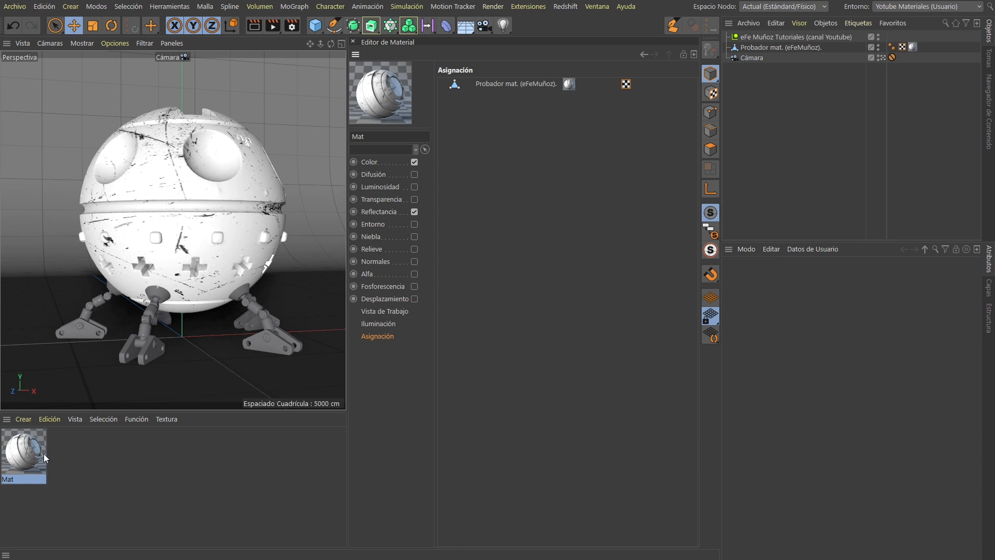
left_click(21, 453)
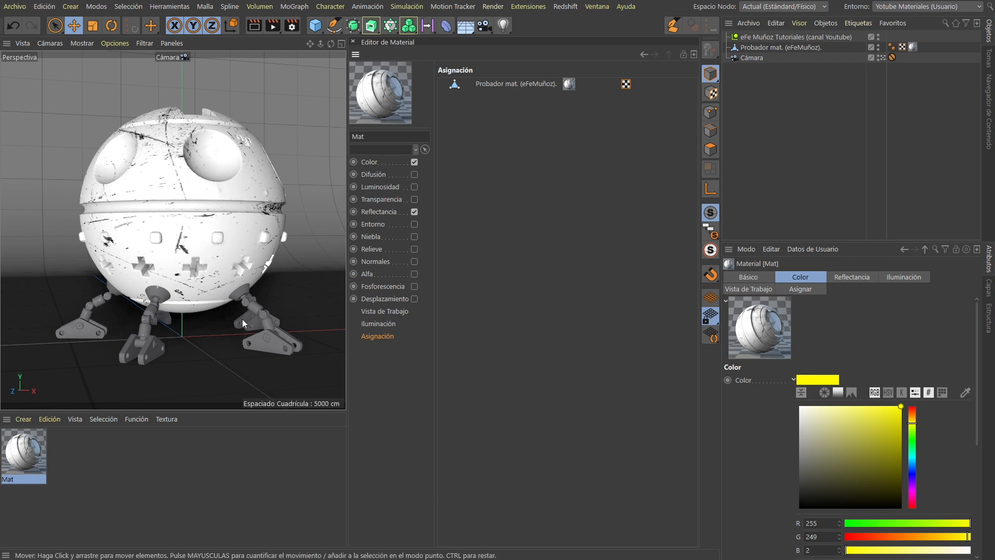
left_click_drag(13, 457, 757, 37)
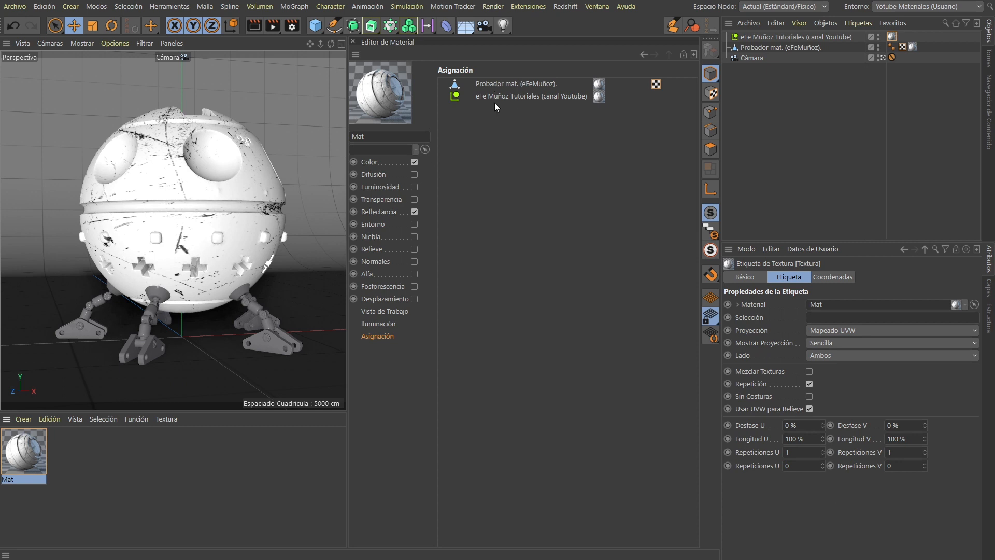
left_click(370, 162)
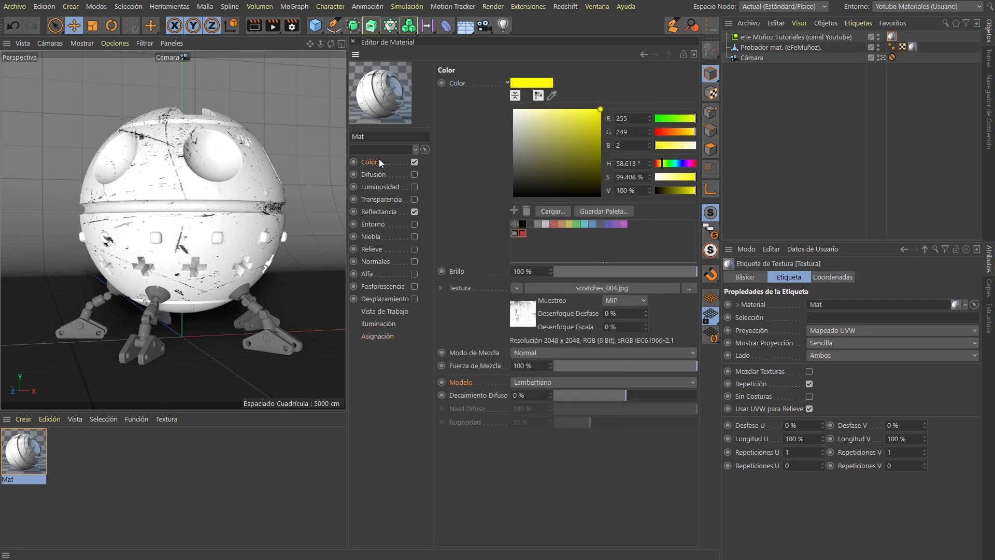